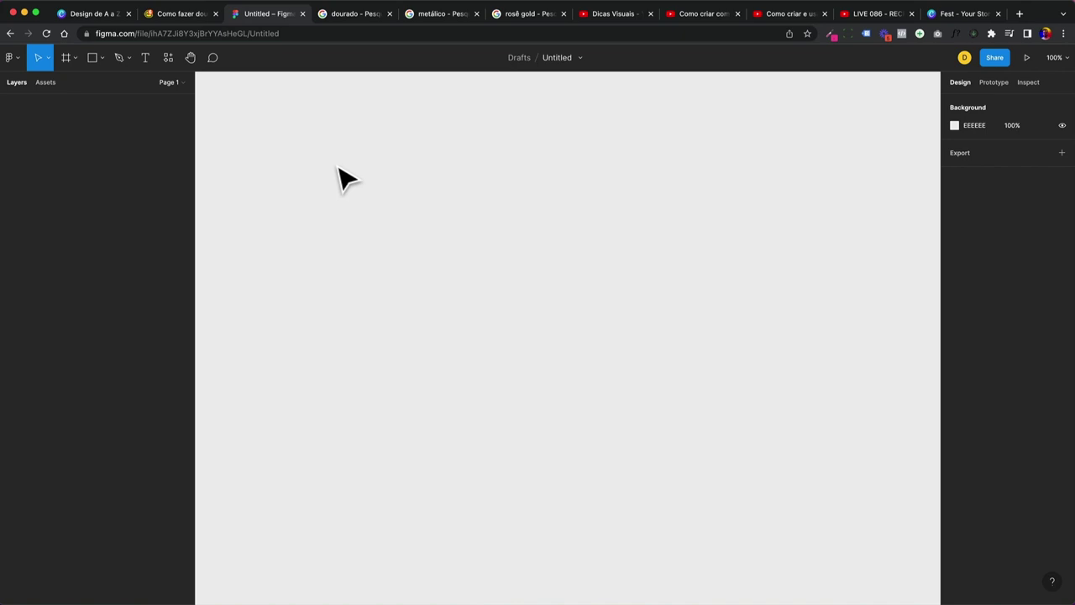
left_click(354, 14)
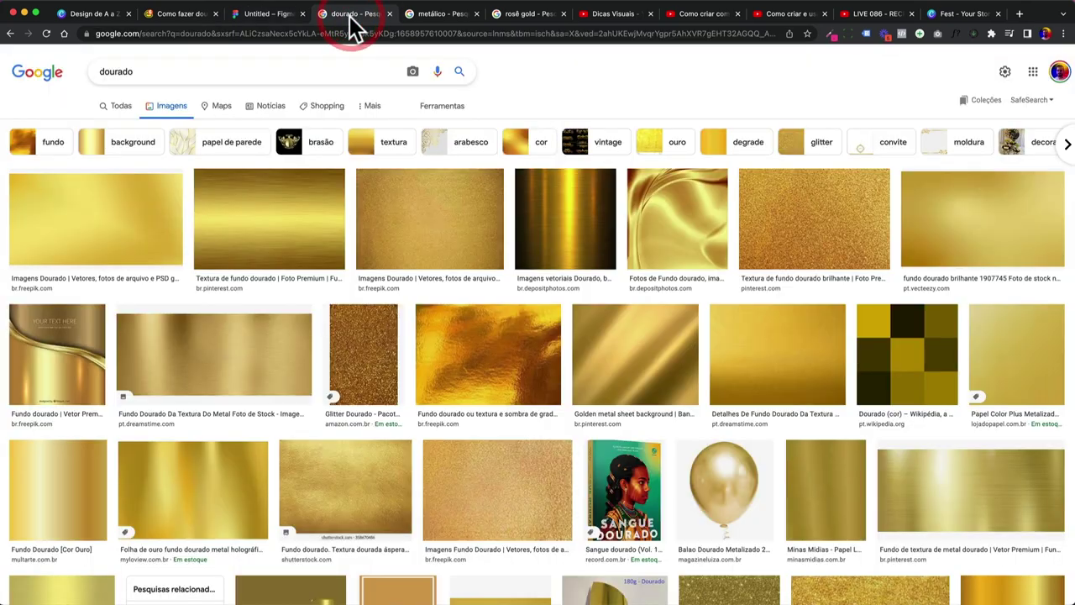
left_click(702, 15)
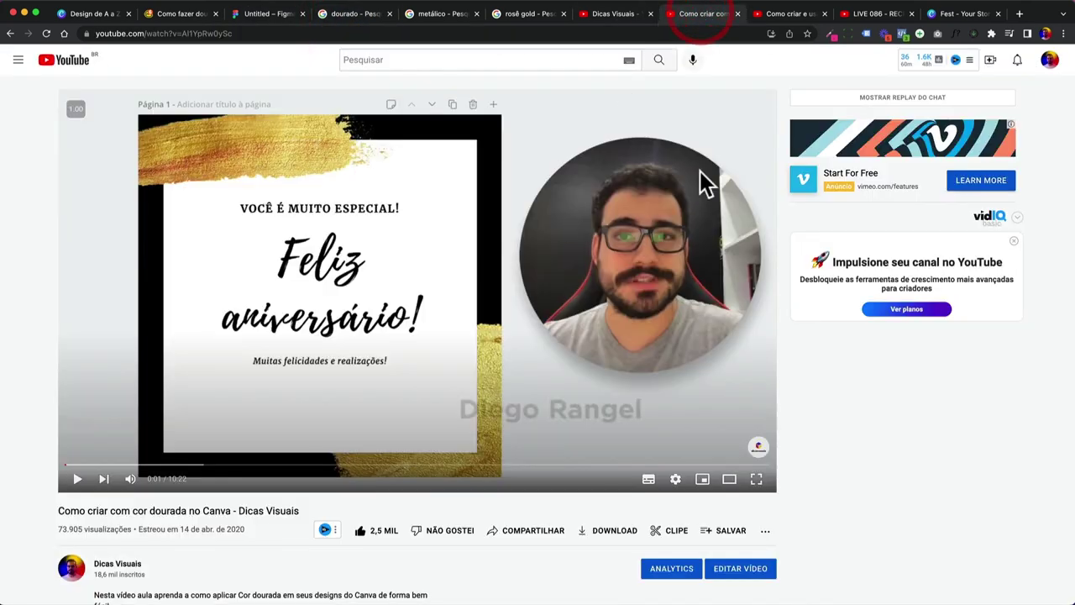
left_click(791, 15)
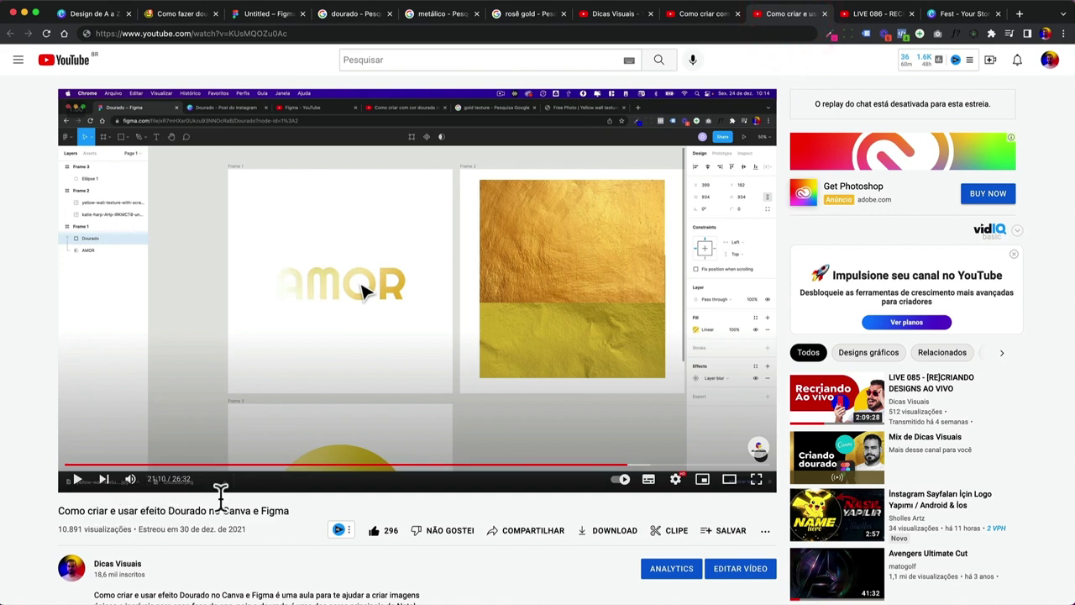
left_click_drag(259, 467, 689, 476)
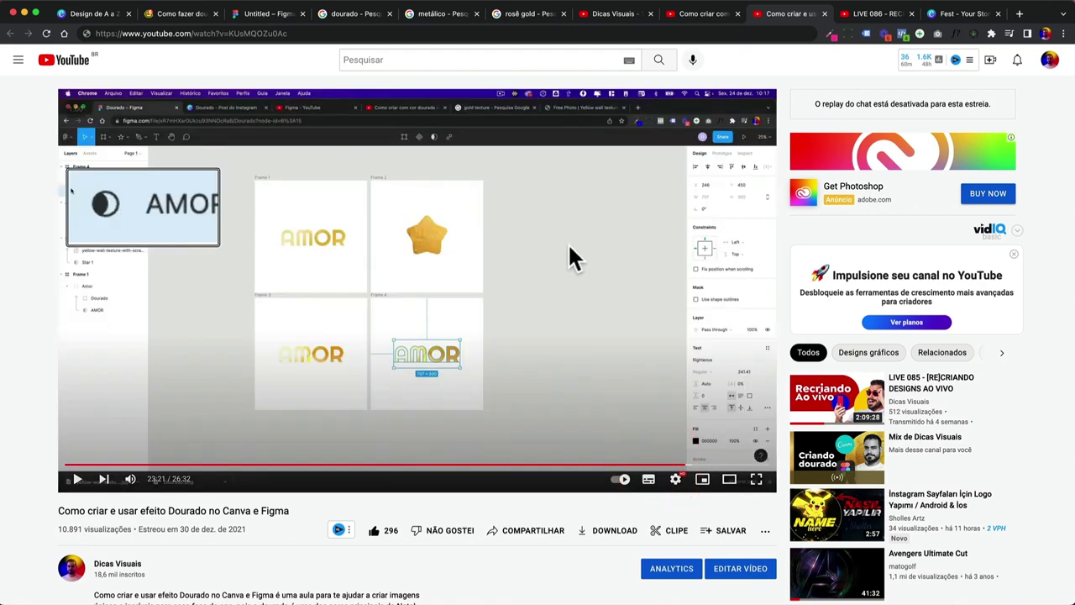
left_click(267, 14)
key("t")
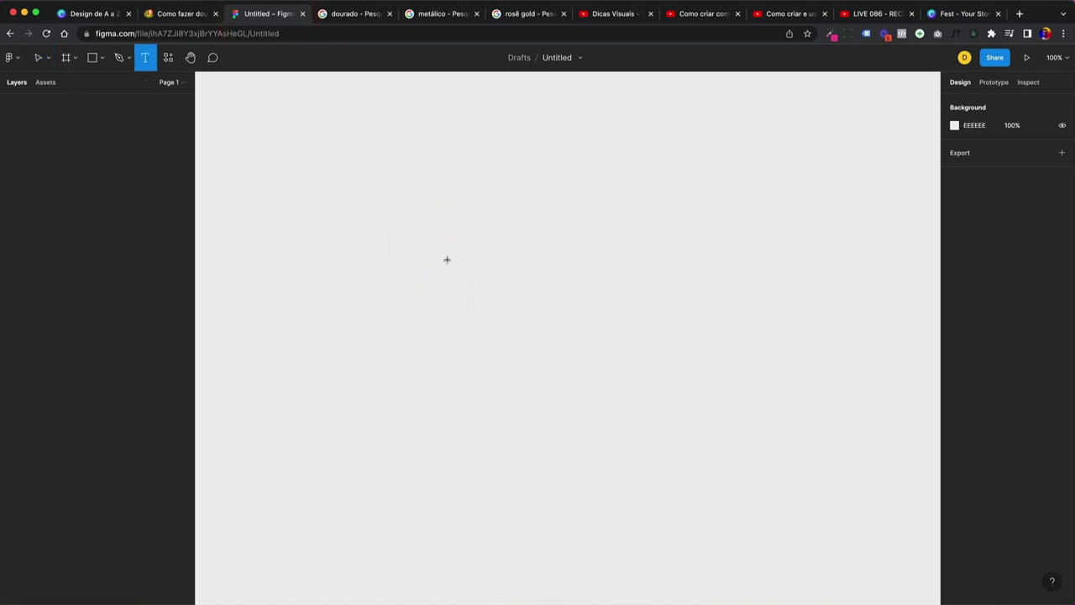
Add a 'Fonte' text layer, enlarged to about 190.55 and set in Inter Black.
left_click(418, 268)
type("Fonte")
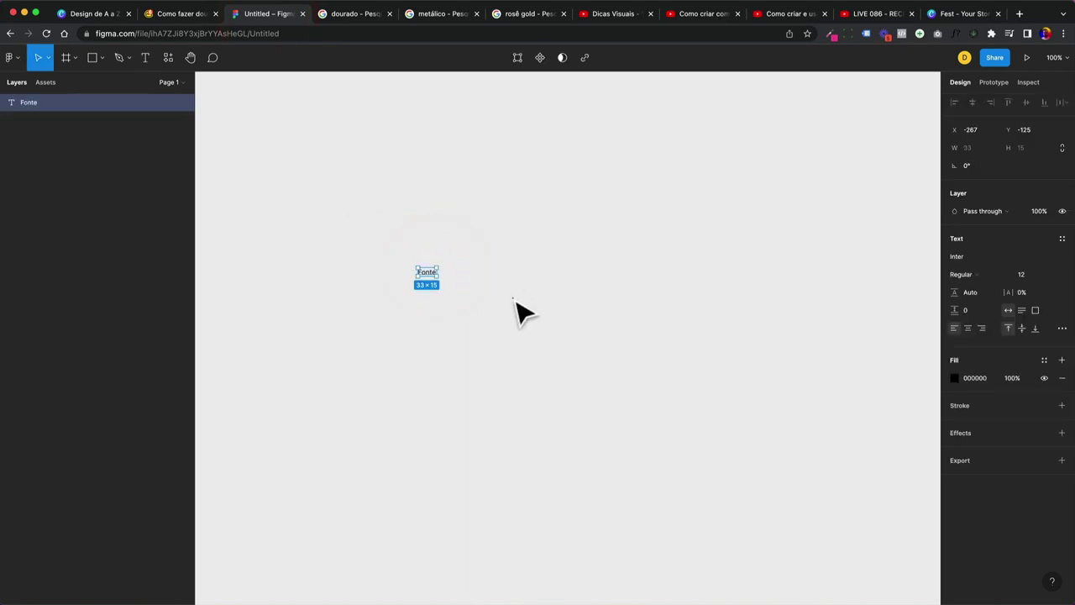
left_click_drag(504, 283, 706, 293)
left_click(979, 275)
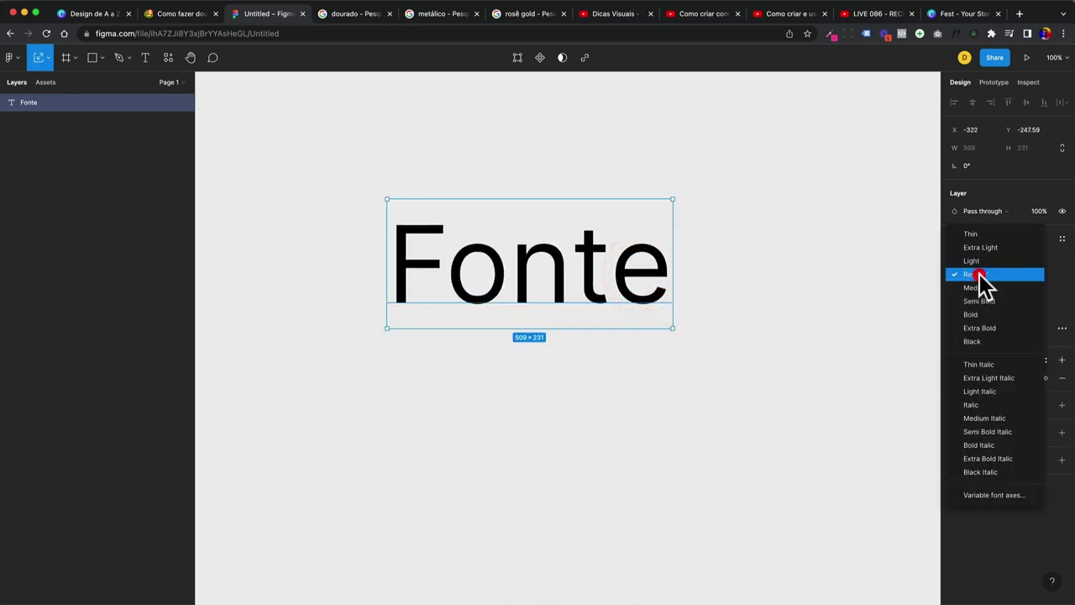
left_click(972, 341)
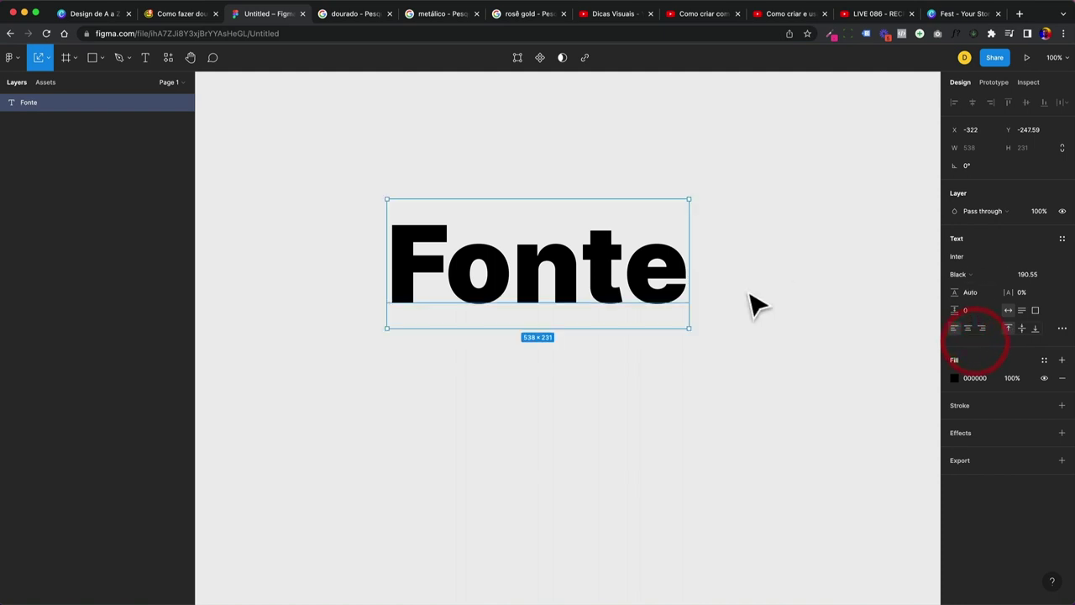
left_click(768, 339)
left_click(955, 126)
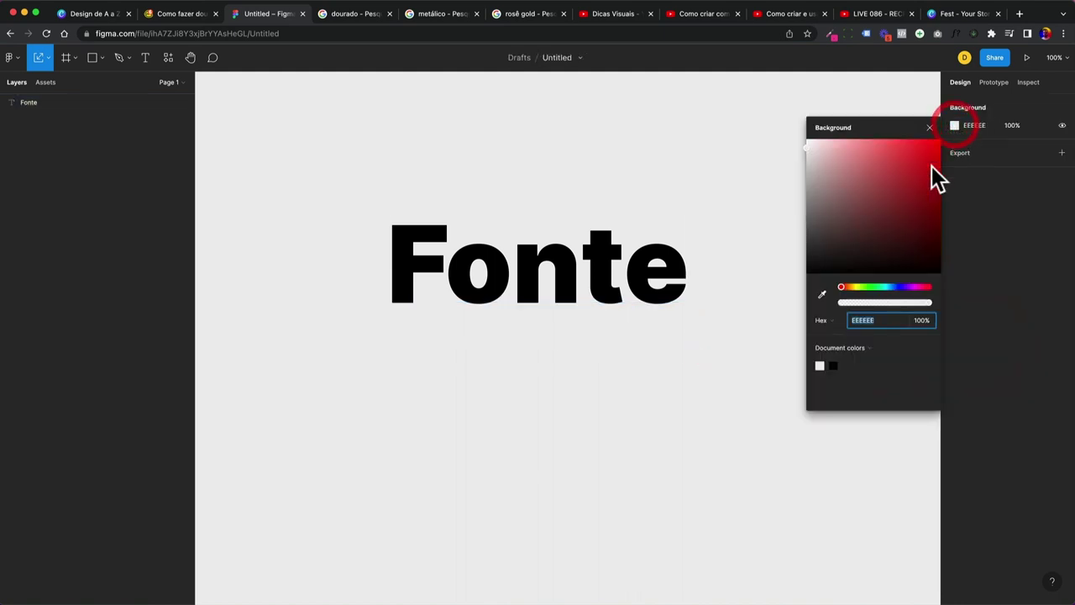
Darken the page background to 181818 and duplicate the Fonte text below the original.
left_click_drag(831, 267, 806, 276)
left_click(696, 312)
mouse_move(537, 264)
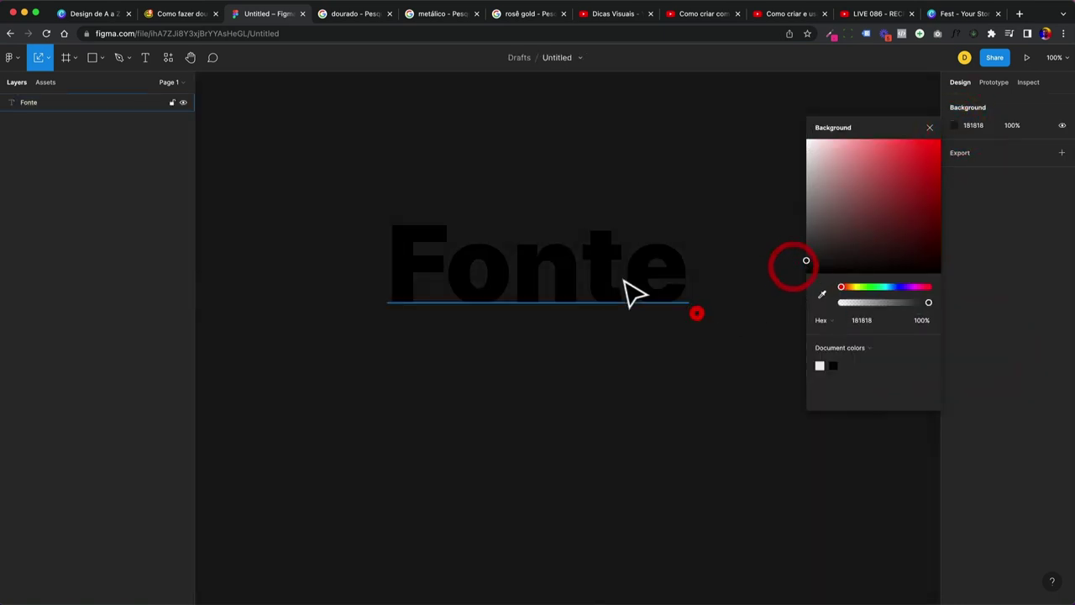
left_click(616, 275)
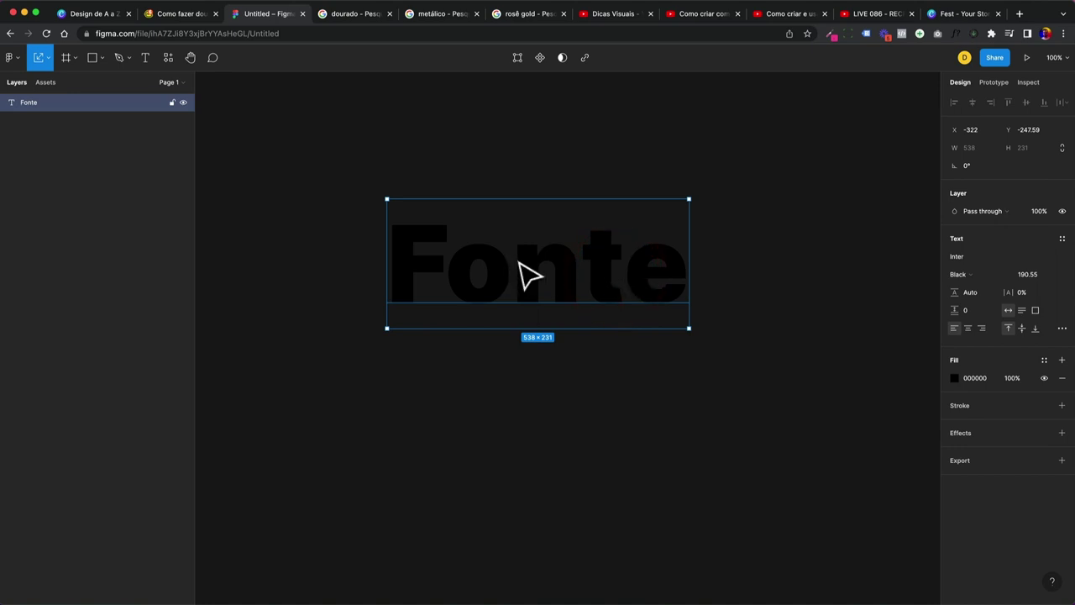
left_click_drag(521, 271, 524, 372, "alt")
left_click_drag(523, 243, 514, 220)
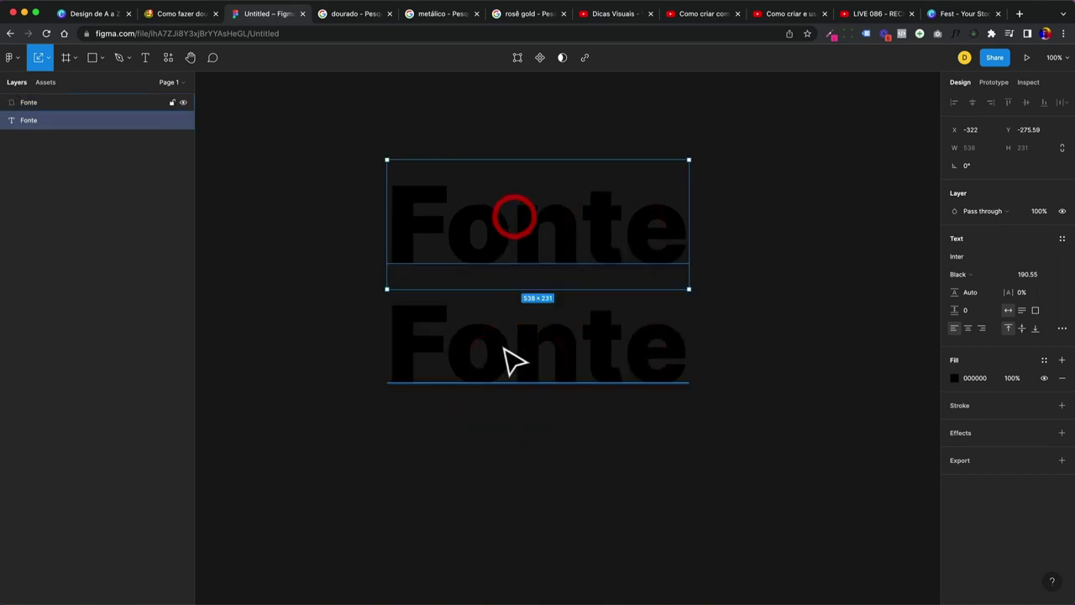
left_click(954, 378)
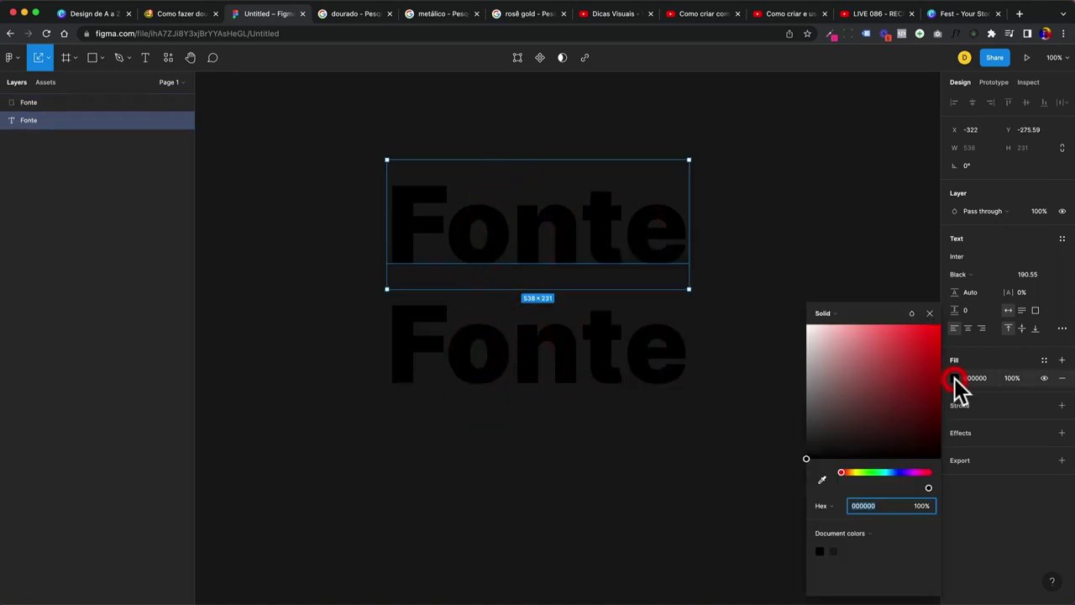
Fill the upper Fonte with golden yellow FFB800, then change the fill to a linear gradient.
left_click(854, 472)
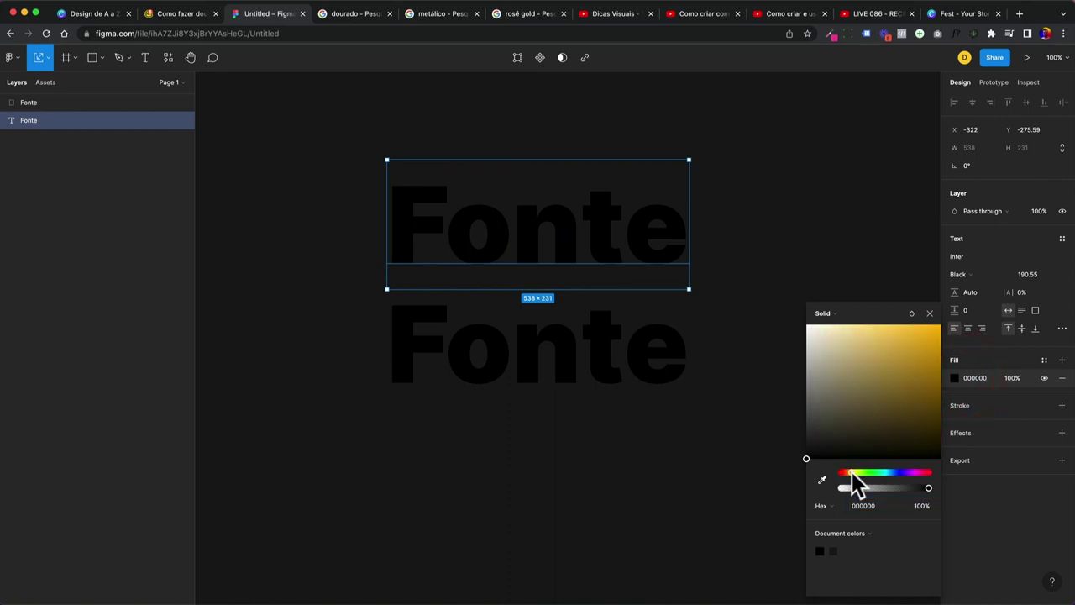
left_click_drag(902, 395, 947, 310)
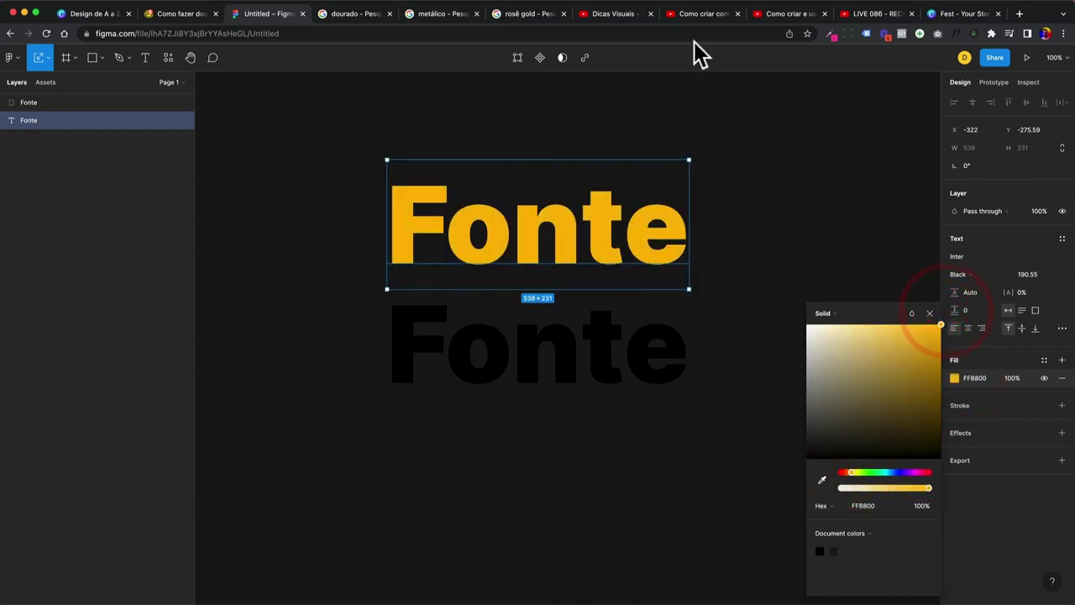
left_click(771, 14)
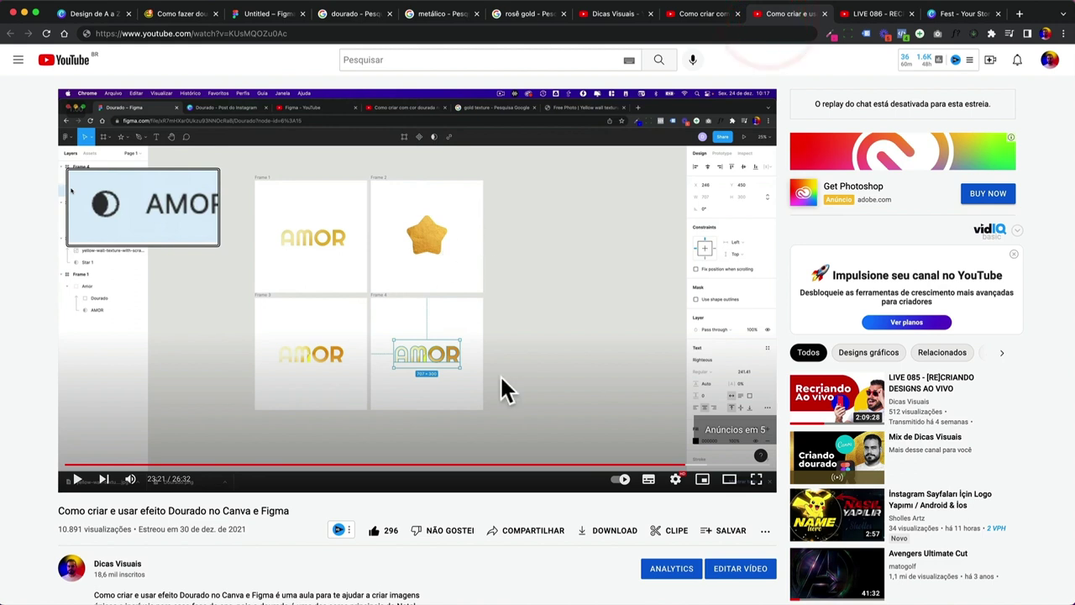
left_click(267, 14)
left_click(823, 314)
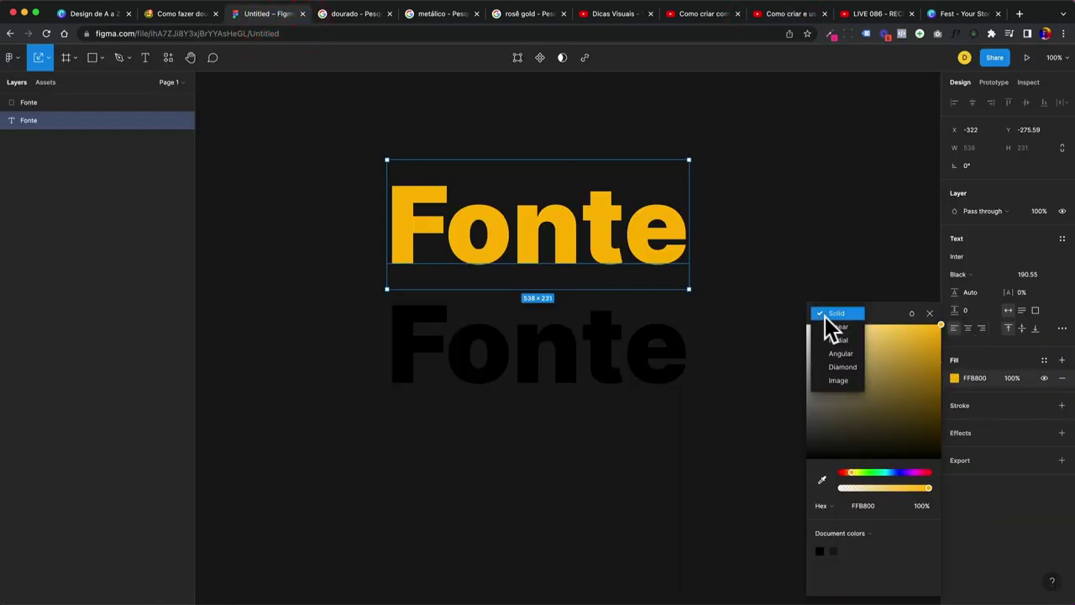
left_click(837, 328)
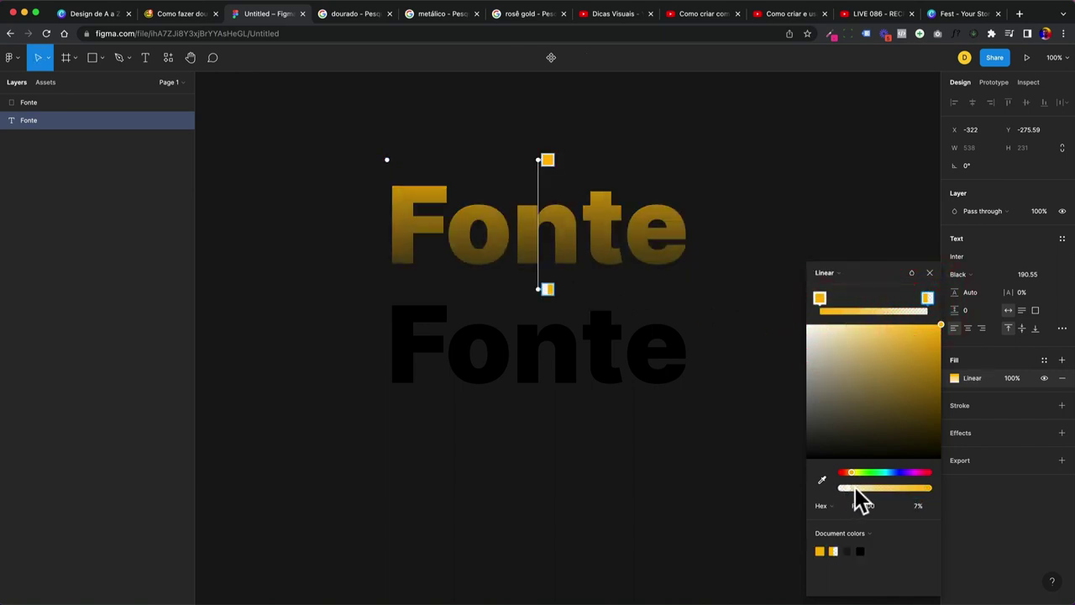
Build a multi-stop gold gradient with bright FFB800 yellow and darker gold stops like D1A54F.
left_click_drag(856, 492, 929, 489)
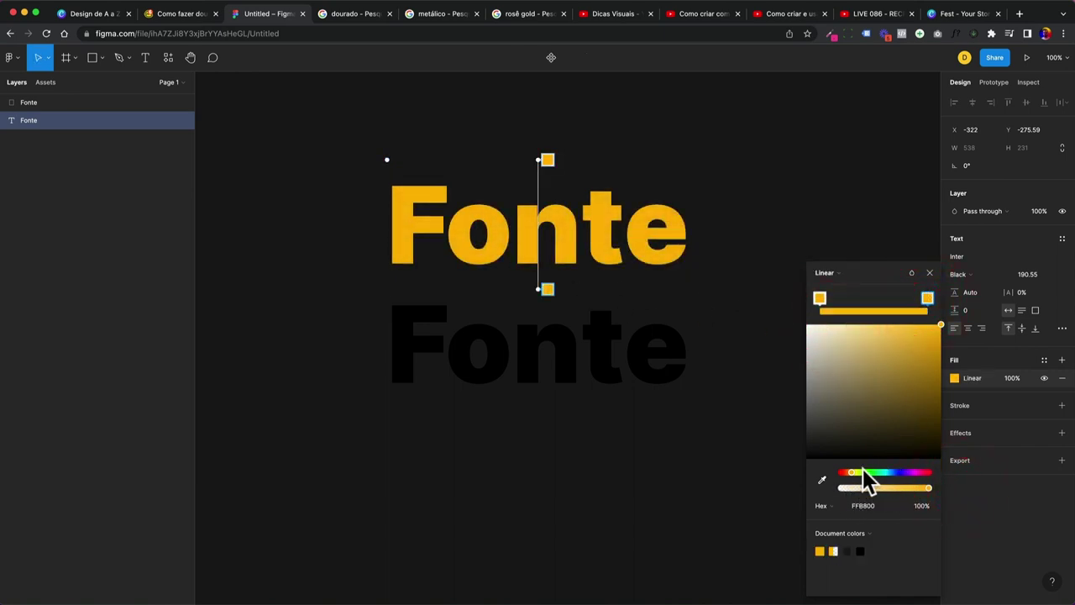
left_click_drag(852, 472, 854, 472)
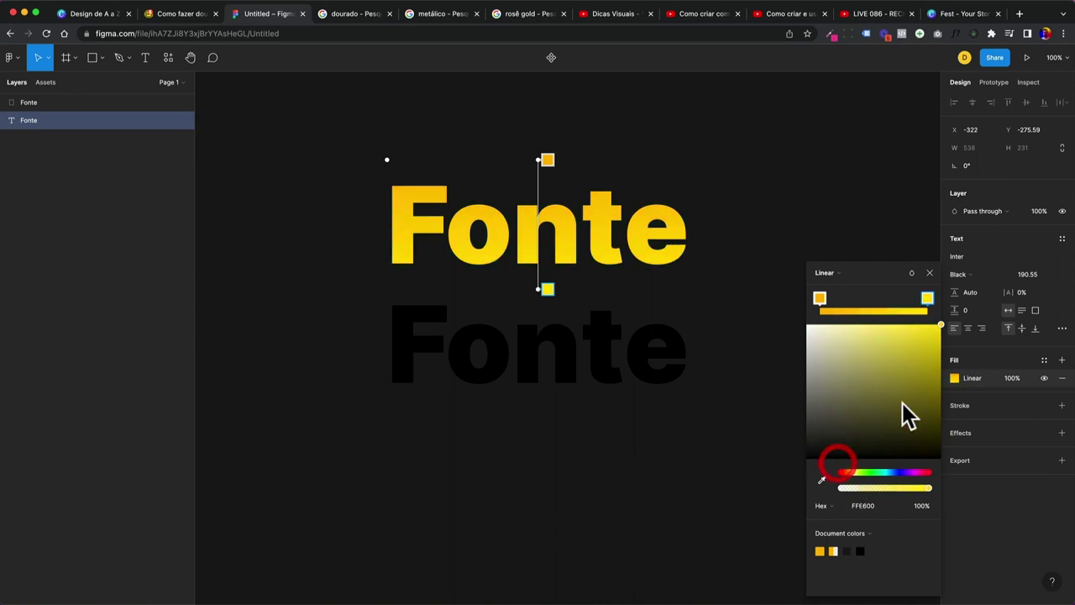
left_click_drag(926, 297, 847, 300)
left_click(873, 297)
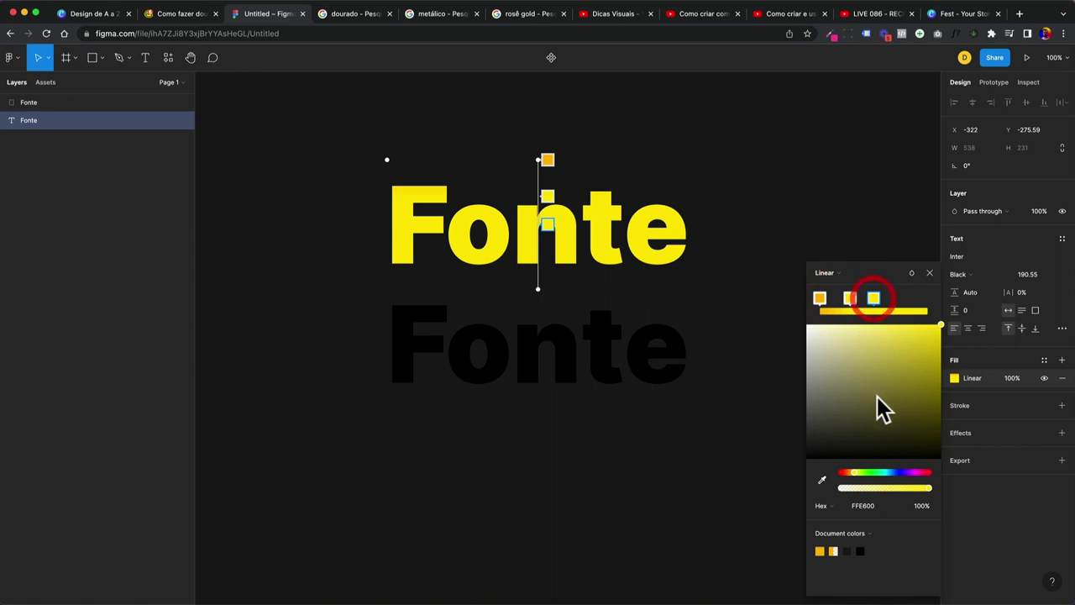
left_click(923, 352)
left_click(892, 299)
left_click(850, 473)
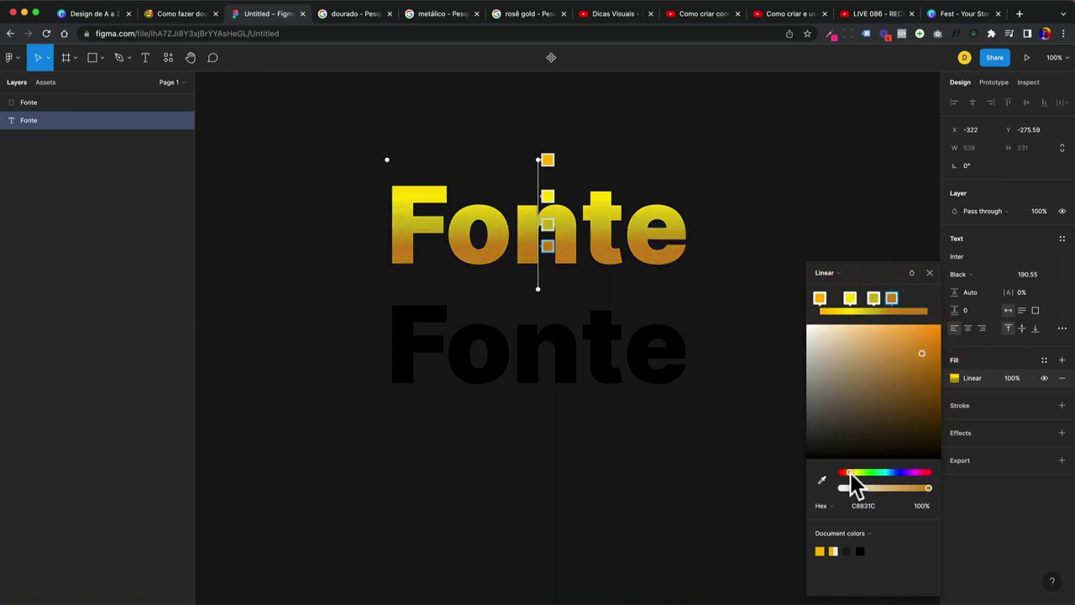
left_click(905, 301)
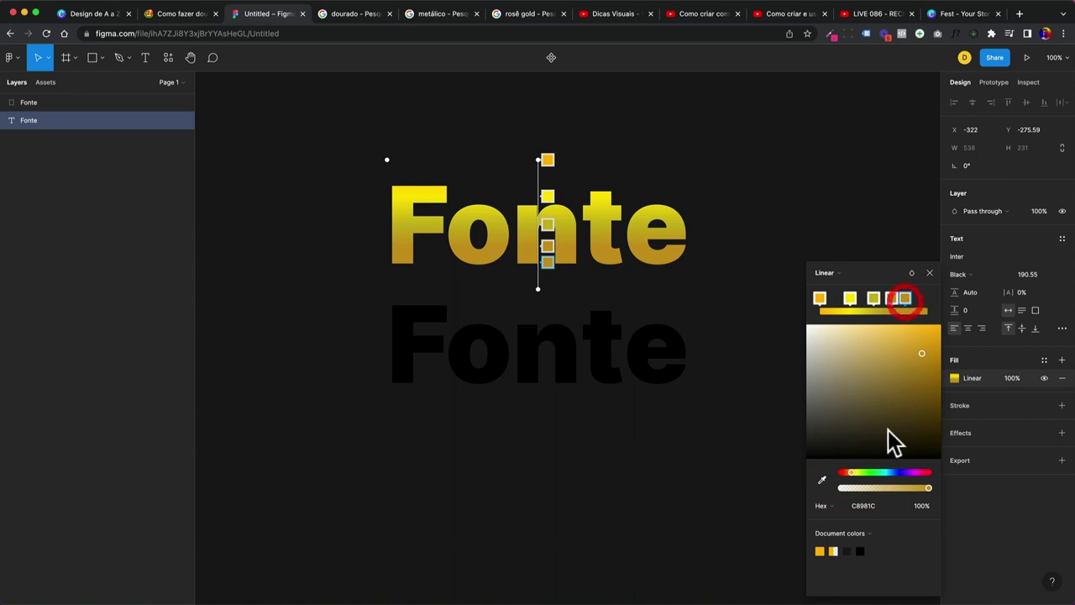
left_click(854, 471)
left_click(910, 352)
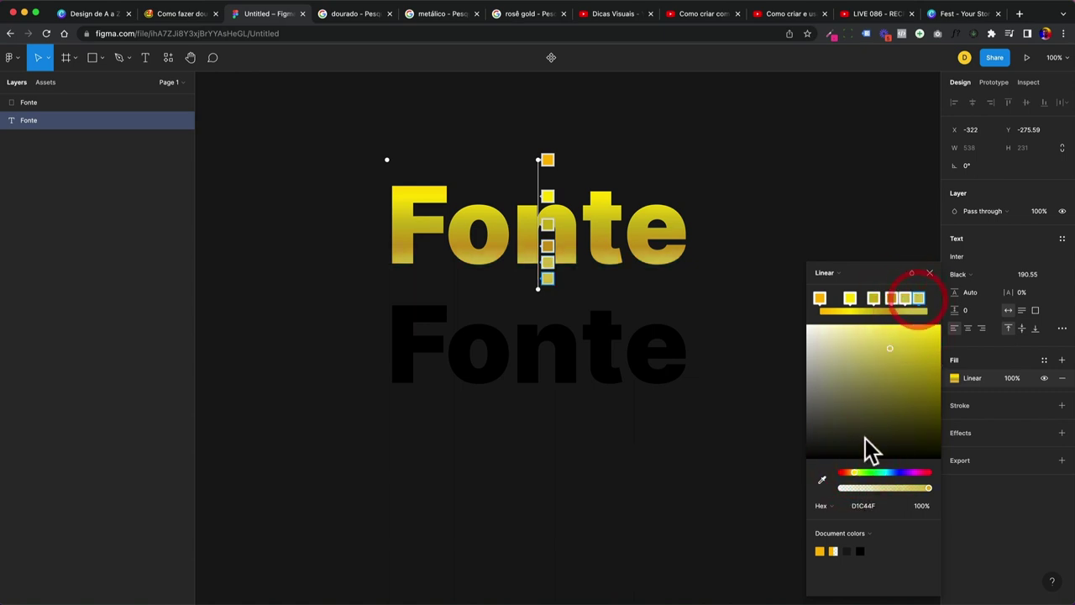
left_click(850, 473)
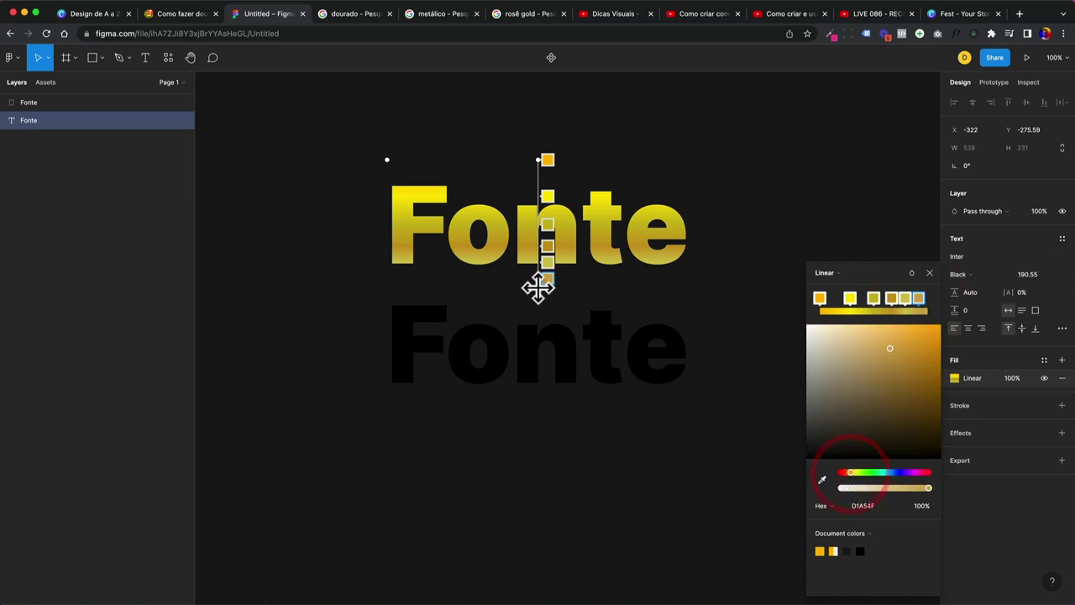
Shorten and tilt the gradient handles across the upper Fonte text.
left_click_drag(538, 277, 536, 250)
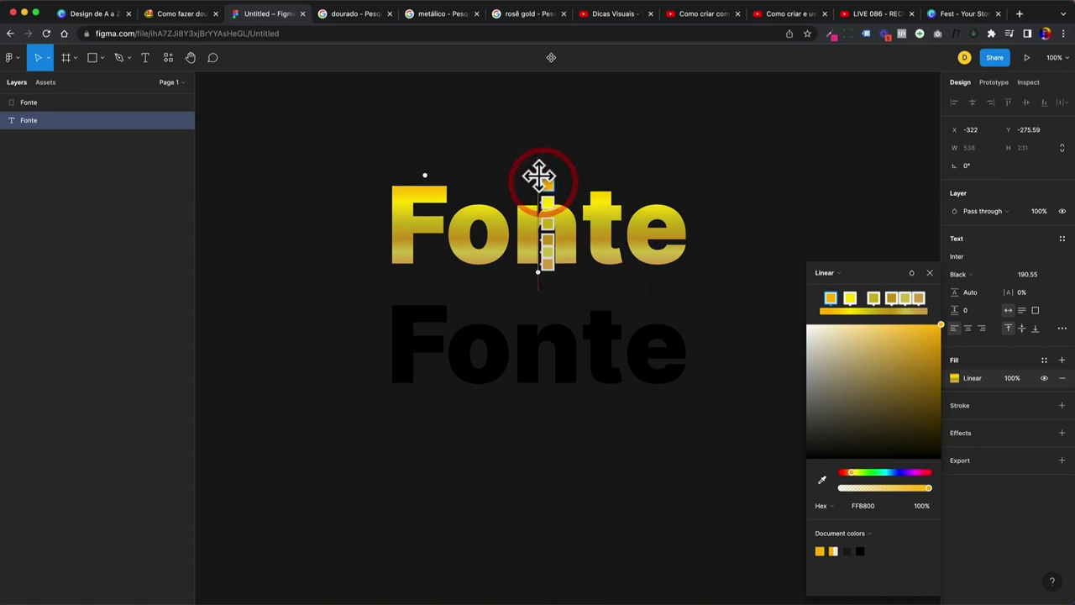
left_click_drag(538, 175, 531, 179)
left_click_drag(540, 274, 540, 267)
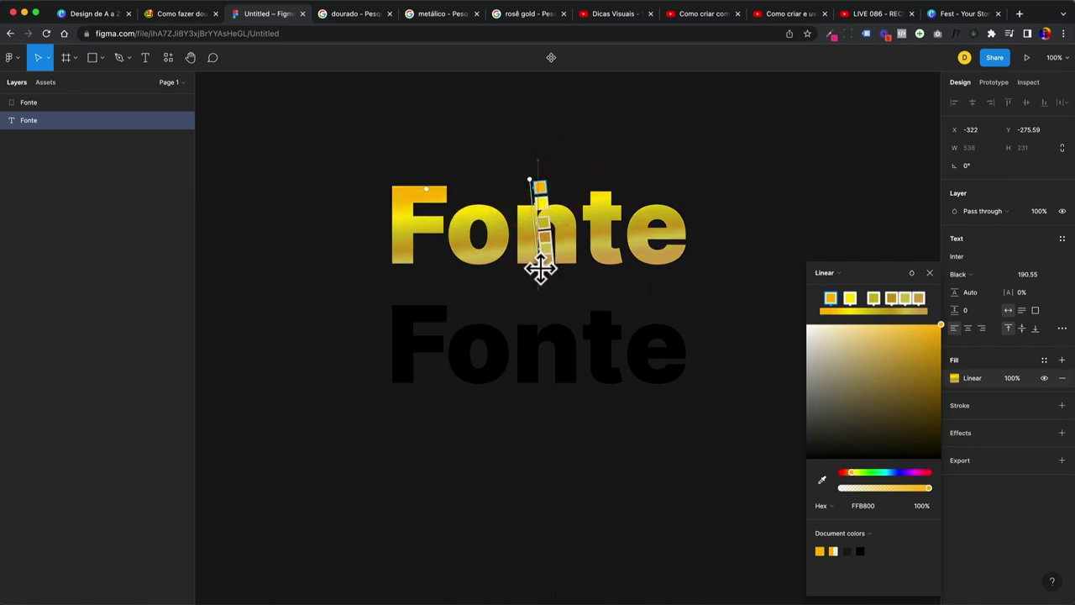
left_click(636, 285)
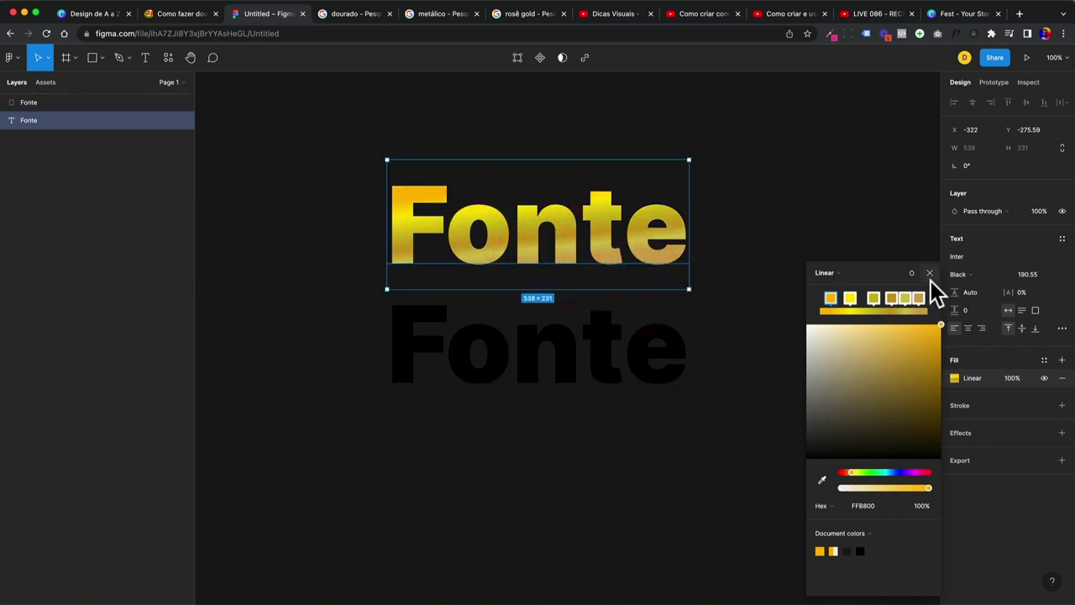
left_click(837, 274)
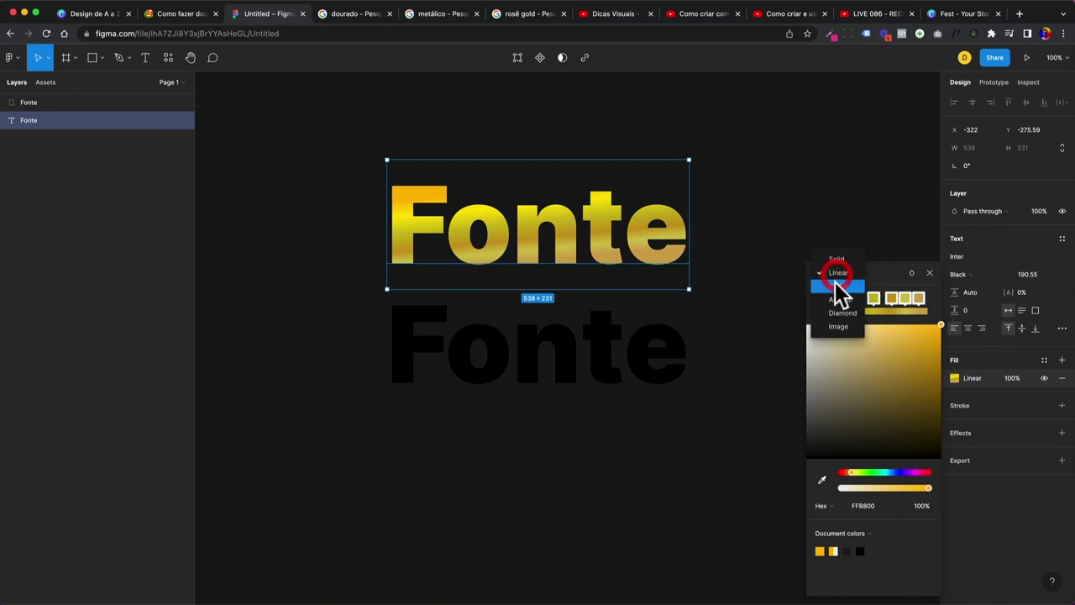
Try an angular gradient fill, reshaping it into a circle centred over the o.
left_click(826, 285)
left_click(732, 229)
left_click(617, 252)
left_click(953, 378)
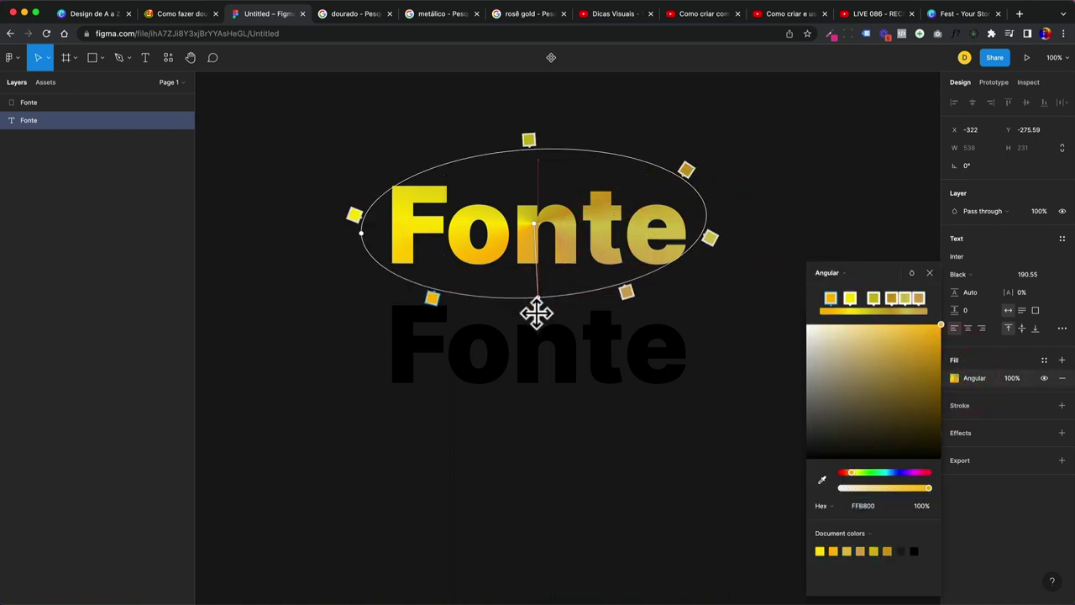
left_click_drag(537, 314, 398, 280)
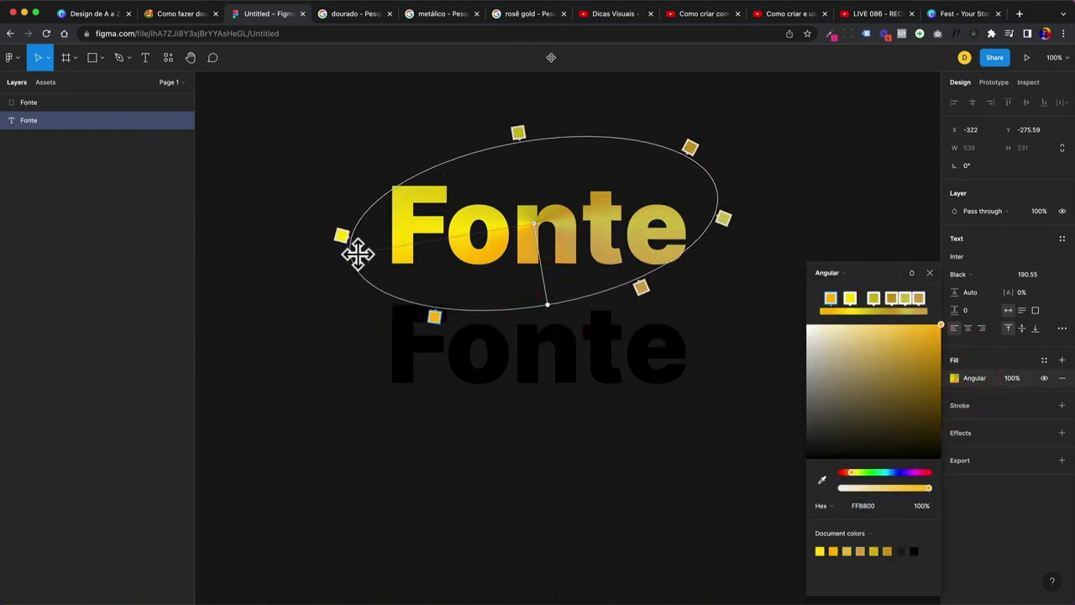
left_click_drag(344, 258, 431, 241)
mouse_move(536, 234)
left_mouse_down()
mouse_move(464, 223)
mouse_move(476, 215)
left_mouse_up()
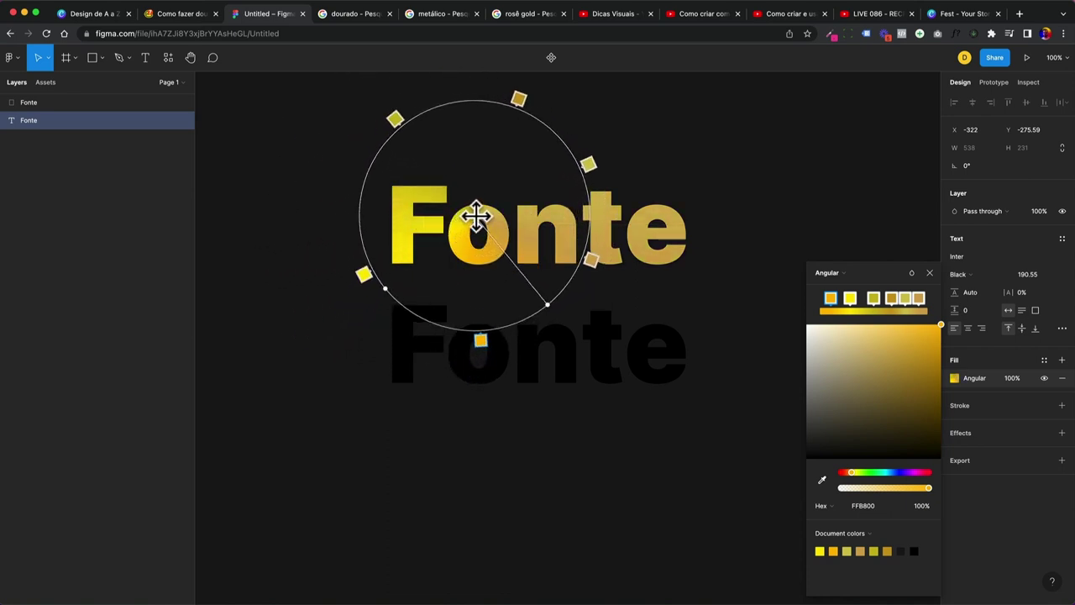
Switch to a radial gradient centred on the t, stretched toward the left.
left_click(827, 273)
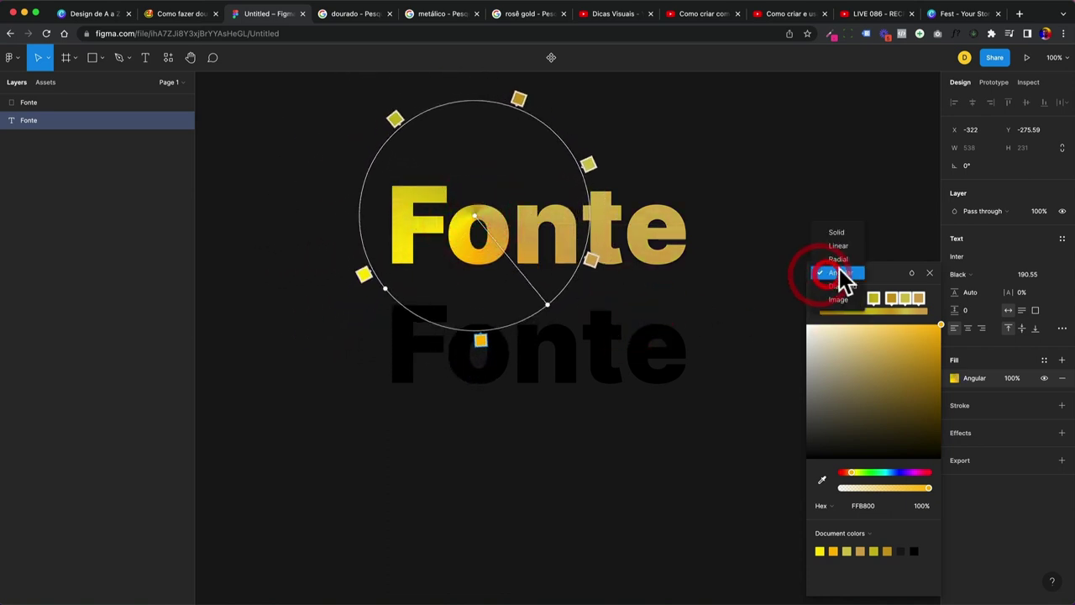
left_click_drag(477, 216, 602, 222)
left_click_drag(481, 304, 398, 266)
Return to a linear gradient running from darker gold on the left to bright yellow.
left_click(844, 274)
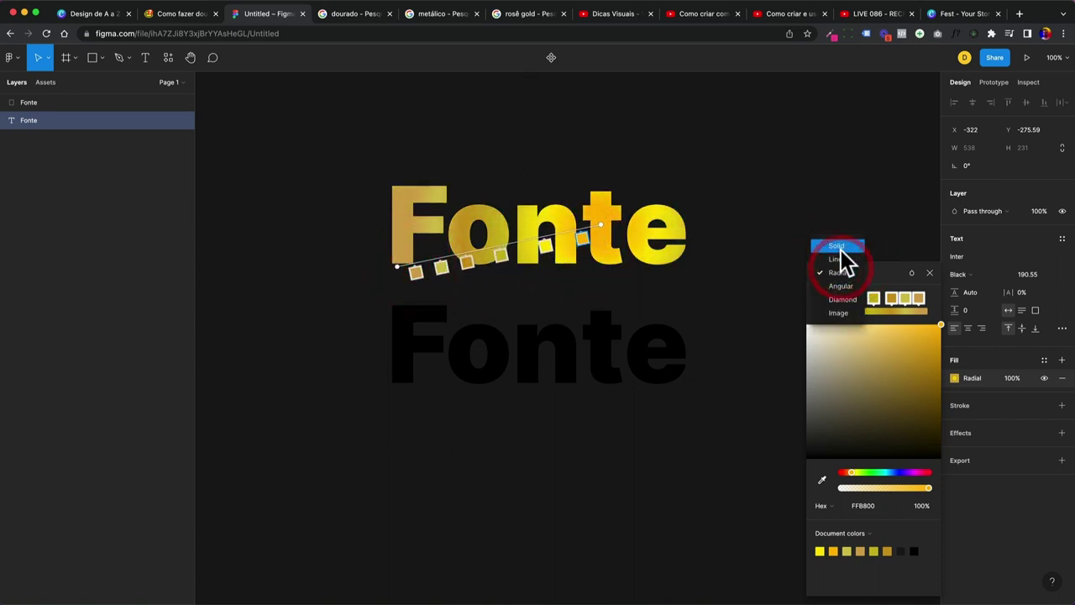
left_click(838, 258)
left_click_drag(805, 183, 686, 211)
left_click(734, 193)
left_click(613, 247)
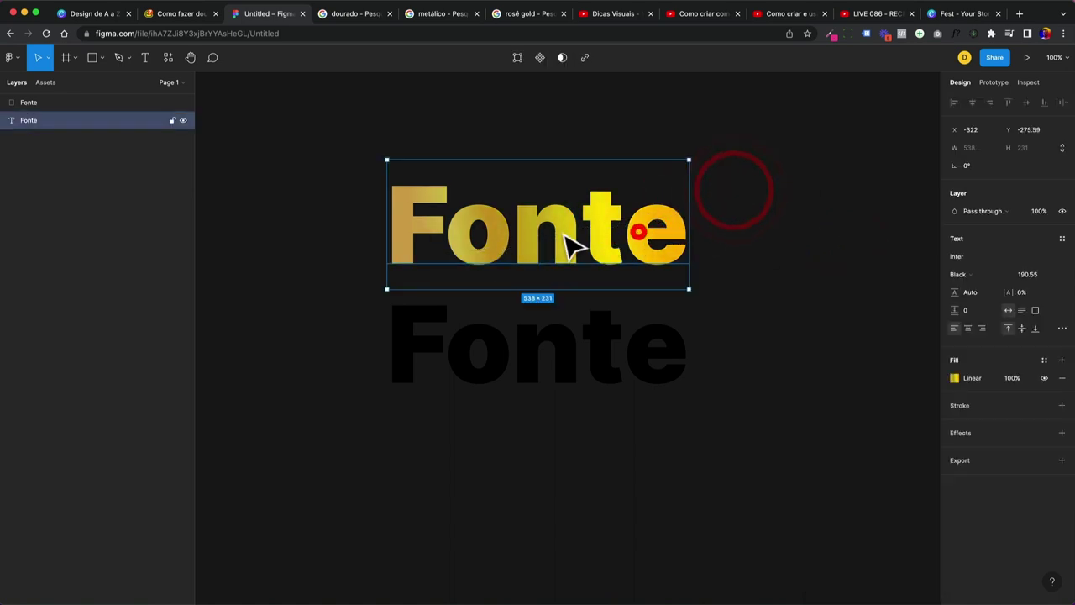
scroll(613, 245, "up", 3, "ctrl")
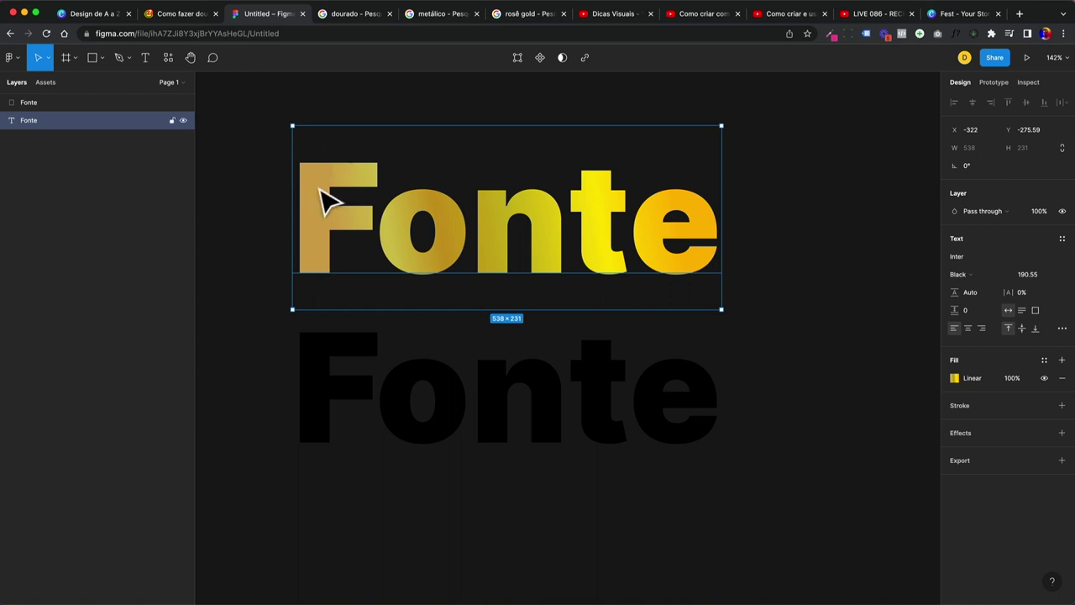
Add a 2-weight inside stroke with a linear gradient from yellow FFE600 to 0% opacity.
left_click(1060, 406)
left_click(955, 424)
left_click_drag(808, 328, 760, 301)
left_click(829, 315)
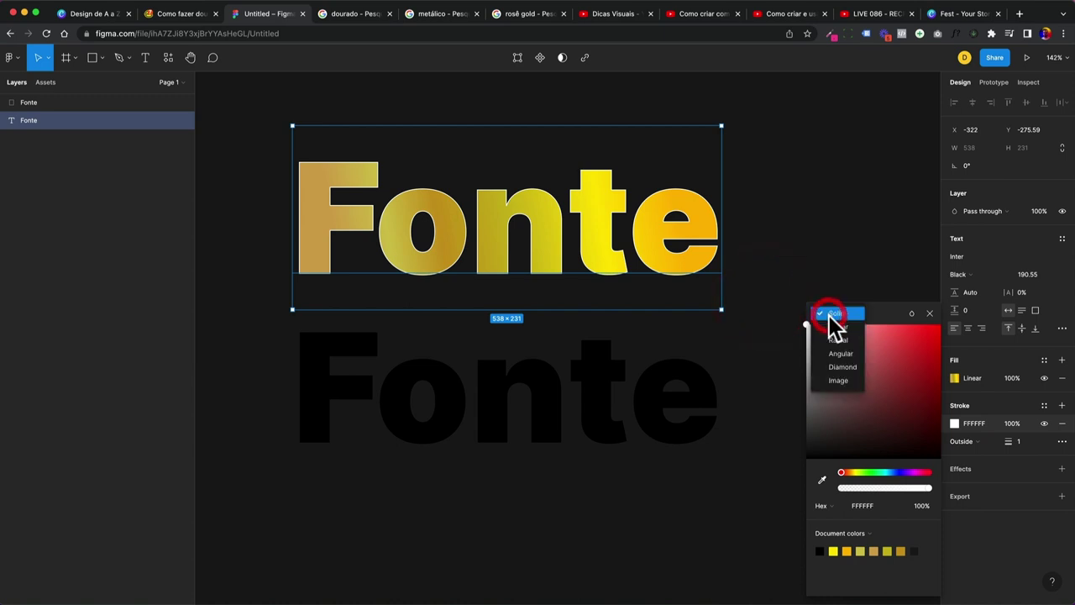
left_click(838, 328)
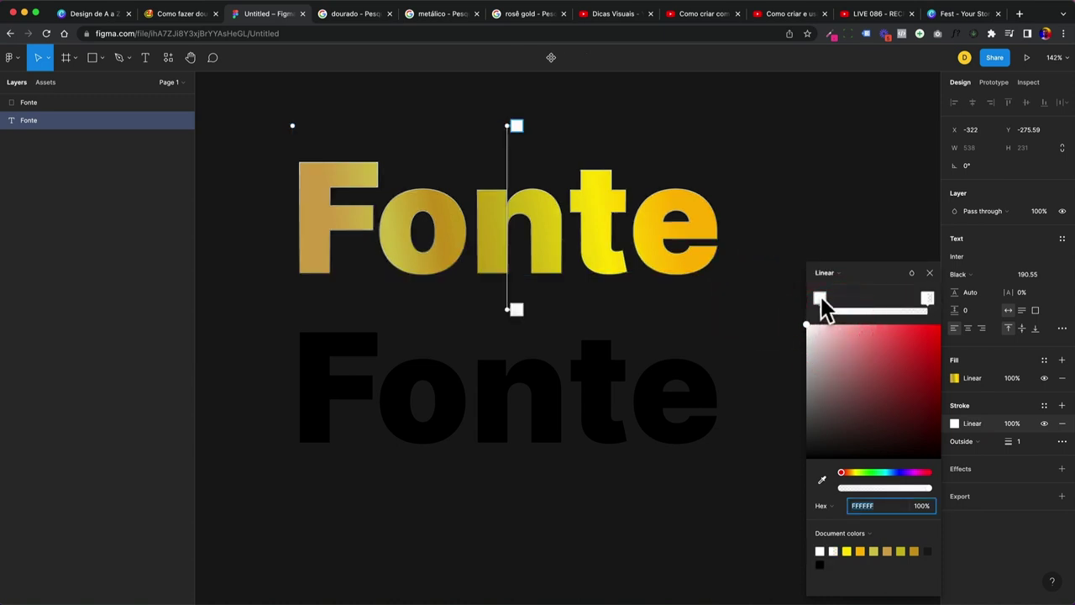
left_click(846, 551)
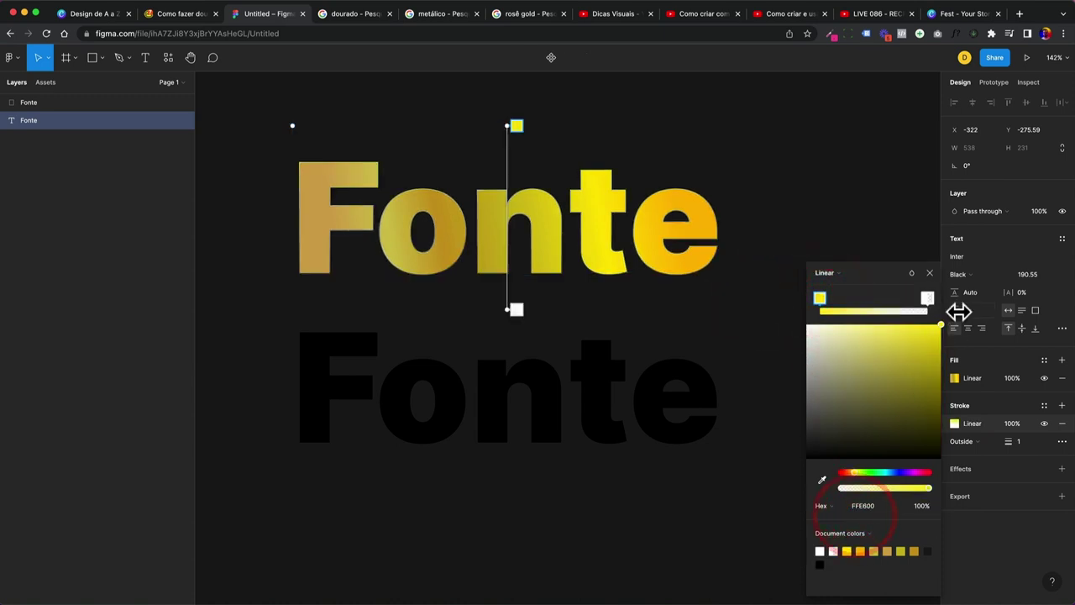
left_click(928, 297)
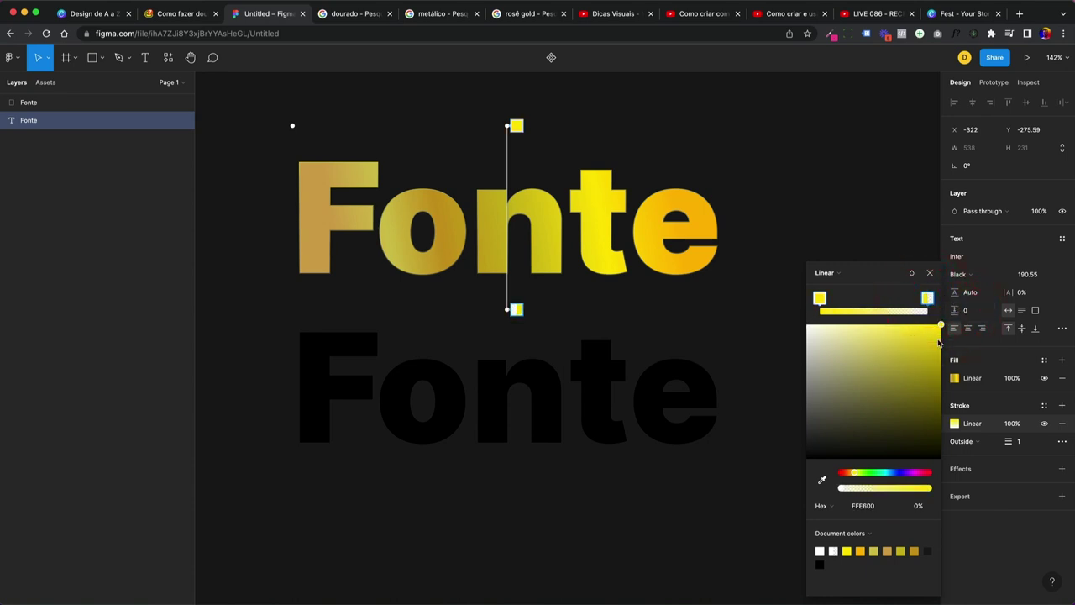
left_click(831, 489)
left_click(981, 443)
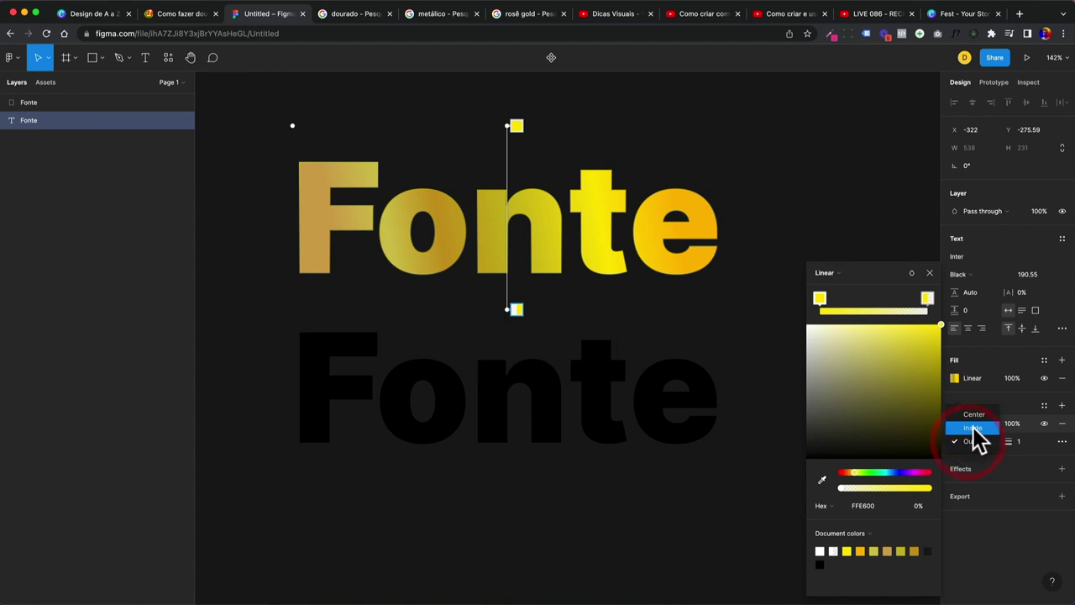
type("2")
key("Return")
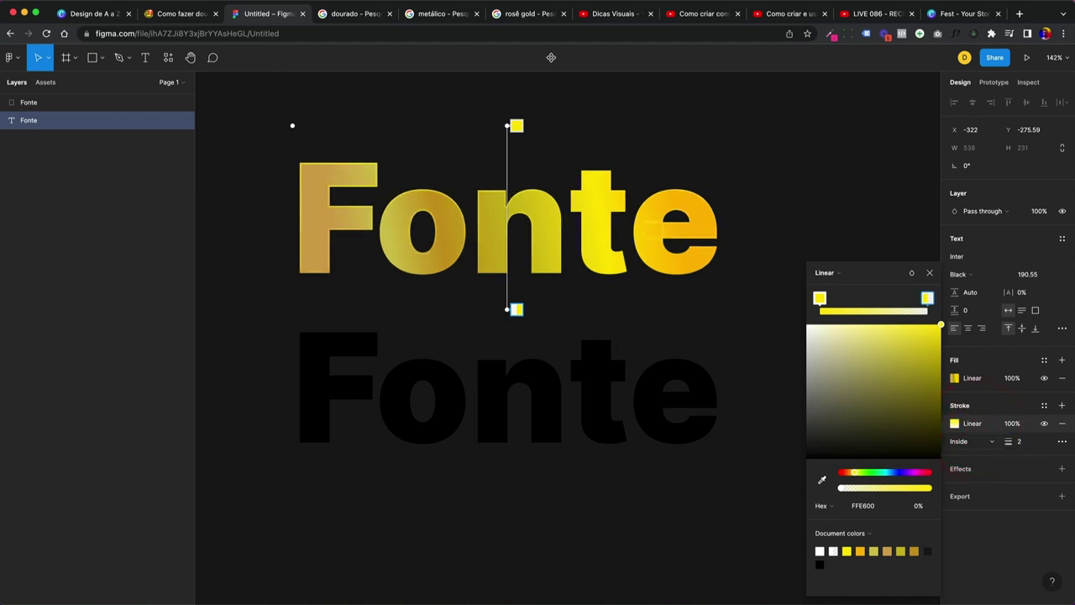
left_click(929, 273)
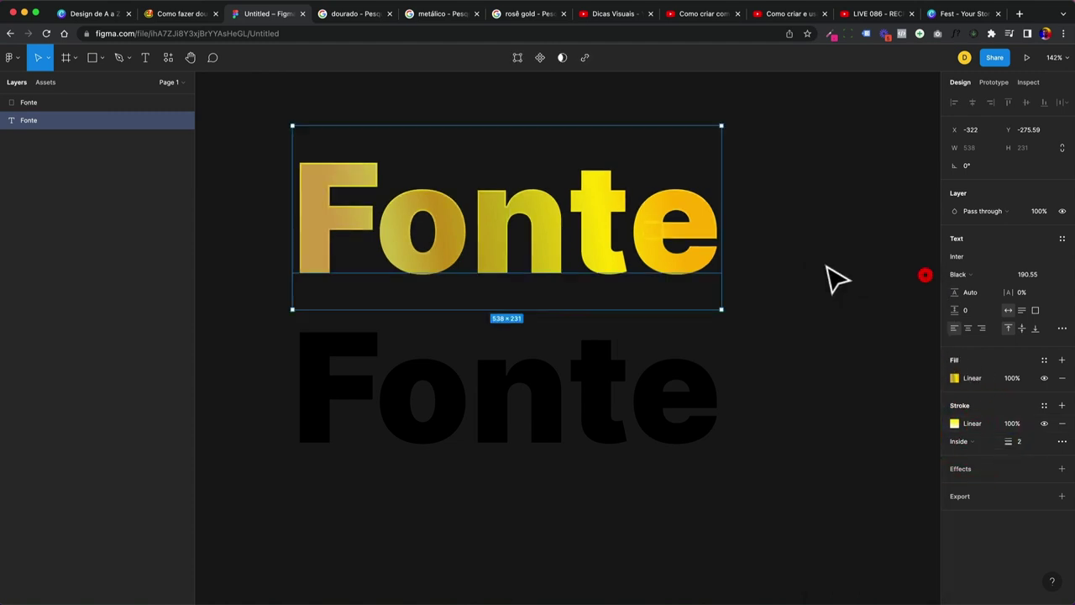
Move the outlined gold Fonte text up slightly.
left_click(818, 261)
scroll(319, 173, "up", 5)
scroll(328, 218, "up", 5)
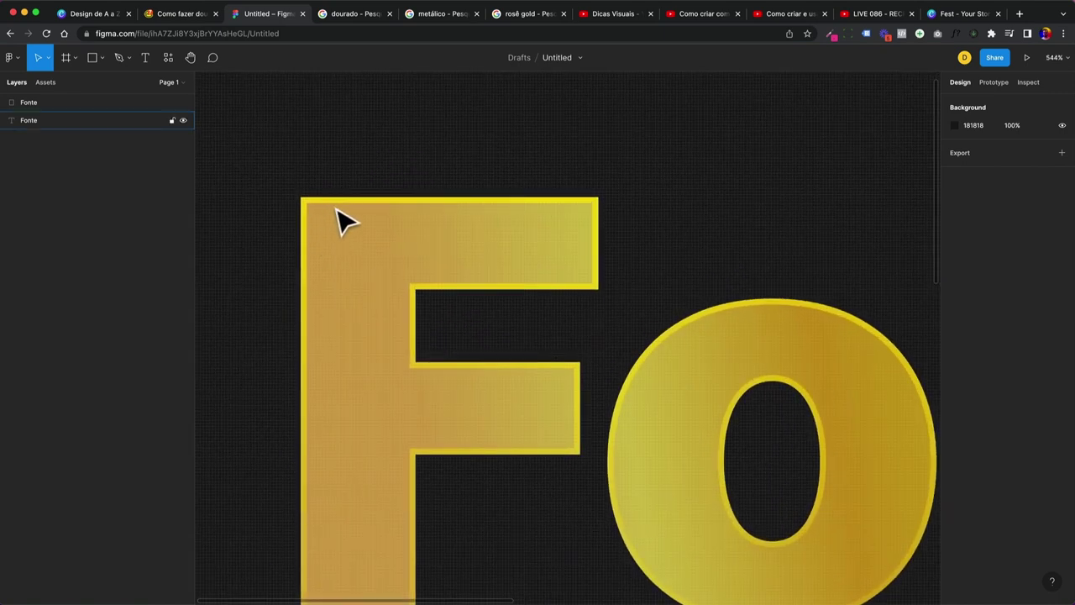
scroll(474, 275, "down", 10)
scroll(521, 307, "down", 2)
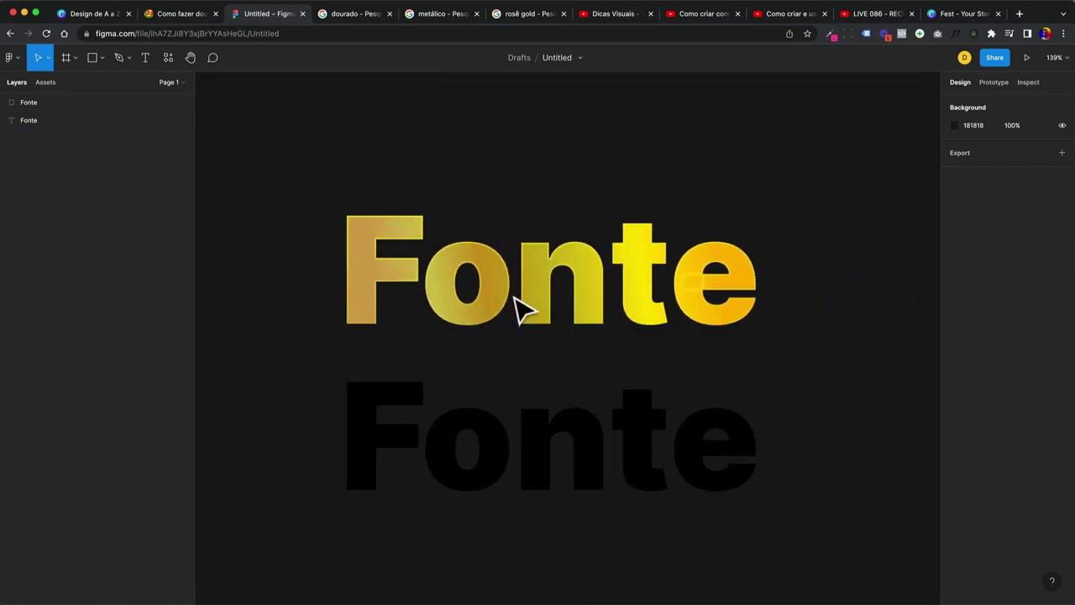
scroll(521, 309, "down", 3)
left_click_drag(518, 285, 519, 252)
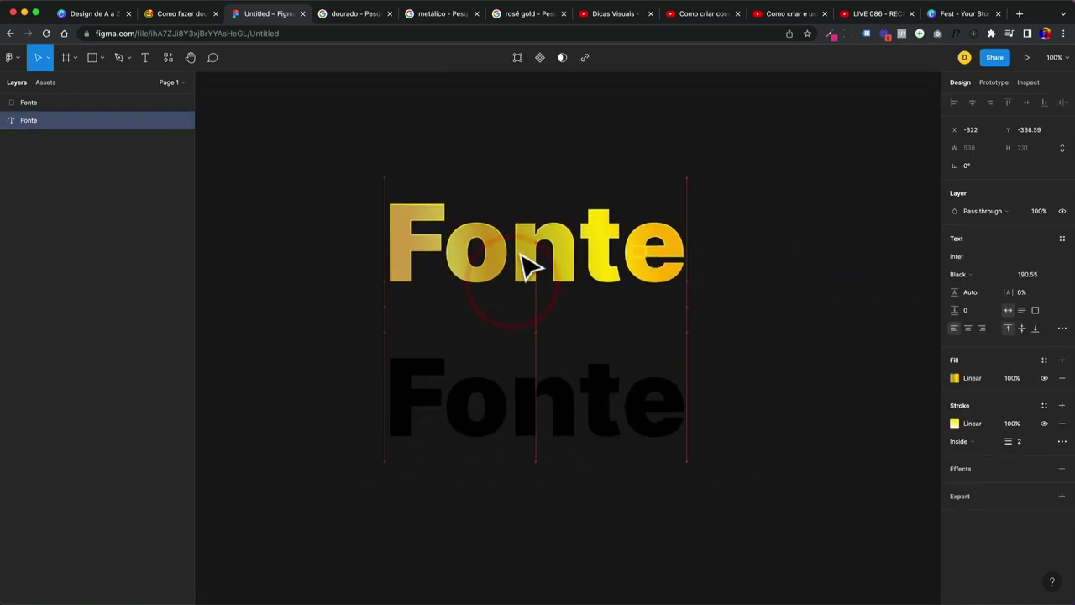
left_click(528, 328)
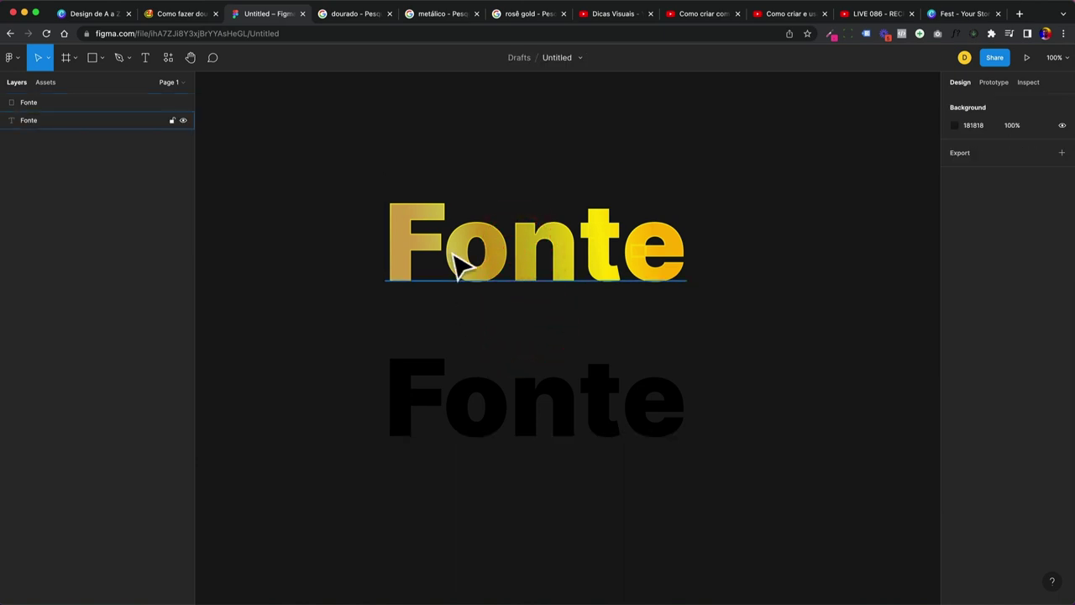
left_click(455, 256)
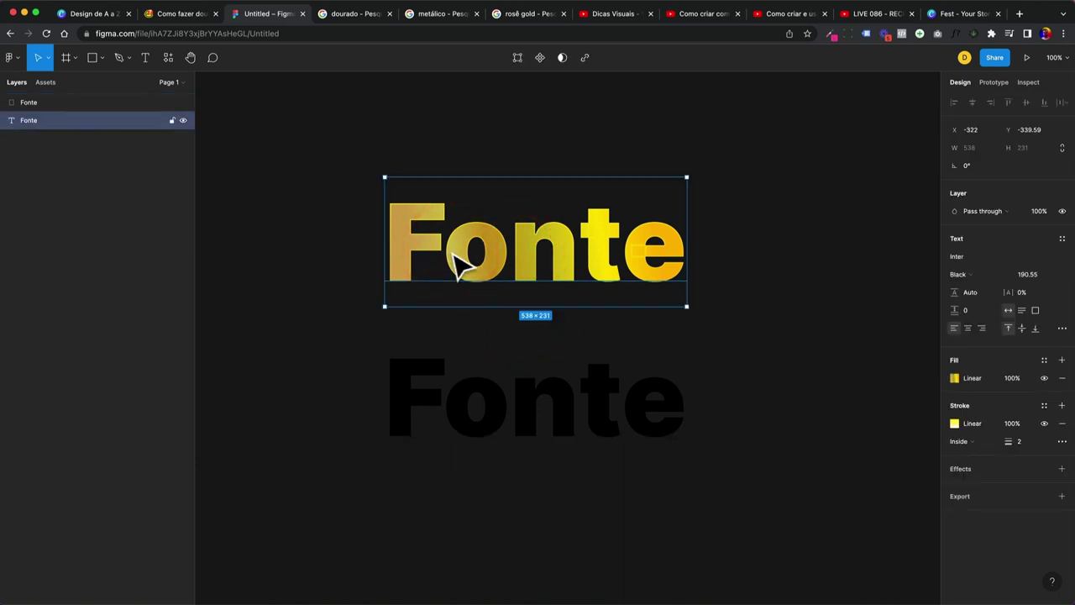
scroll(458, 265, "right", 5)
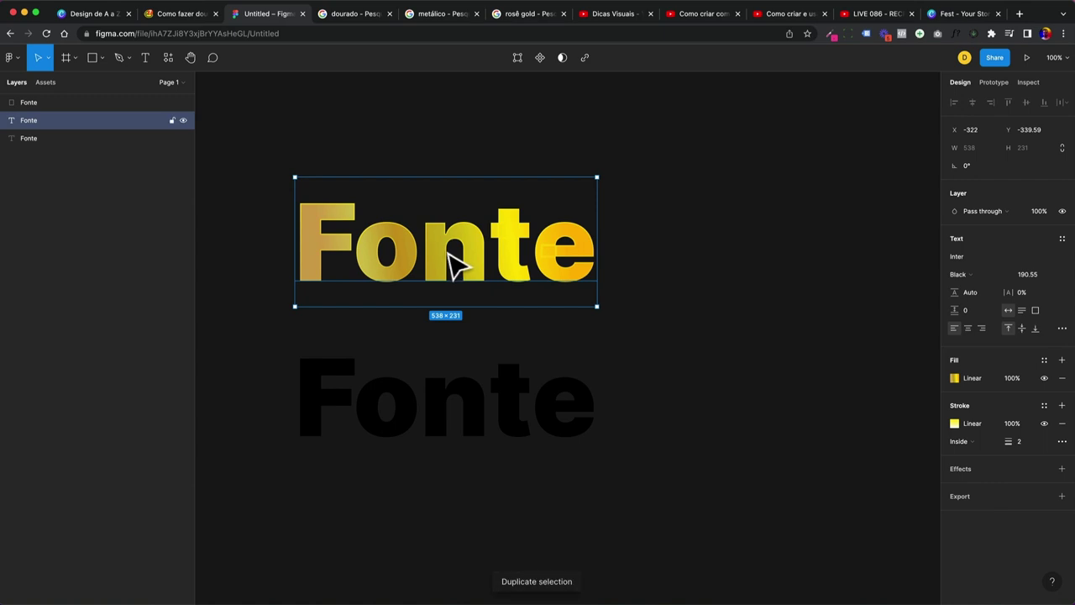
Duplicate the gold Fonte to the right, then switch to the YouTube livestream tab.
left_click_drag(458, 265, 785, 270)
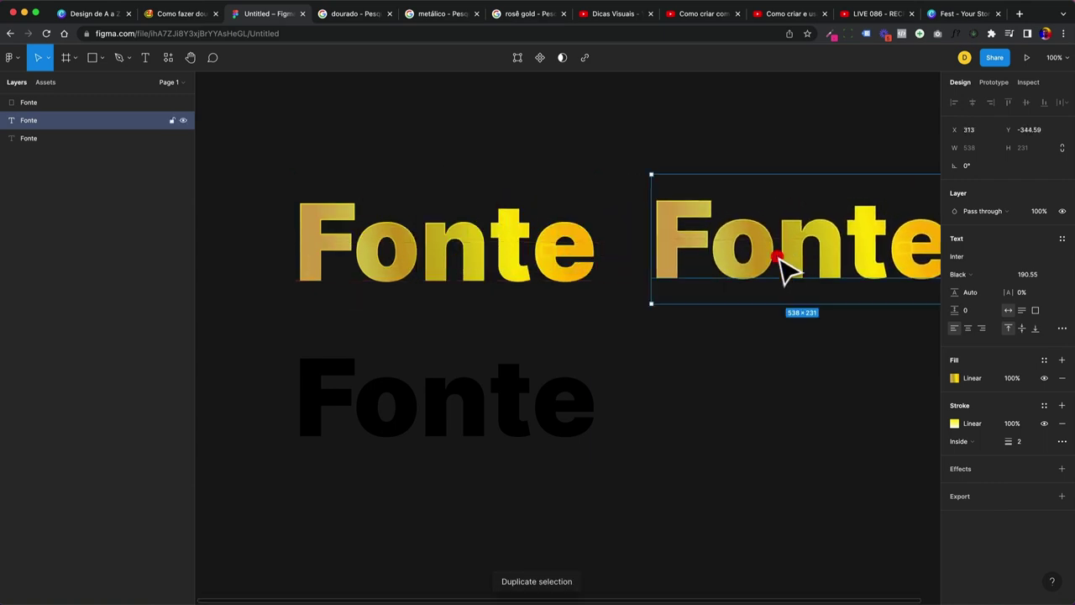
scroll(756, 262, "right", 4)
left_click_drag(708, 264, 703, 269)
scroll(701, 267, "right", 6)
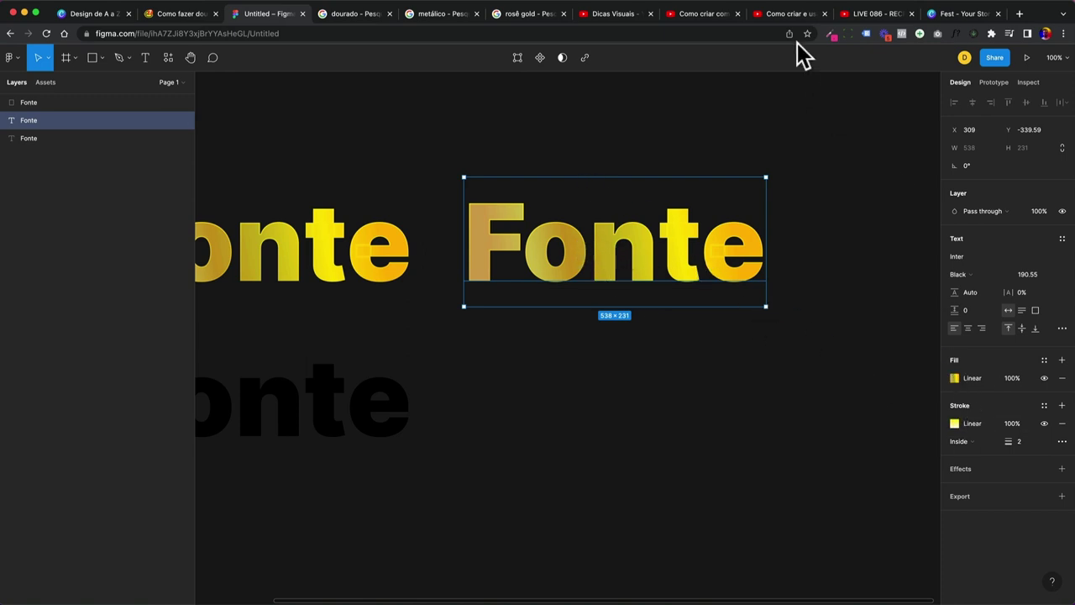
left_click(874, 16)
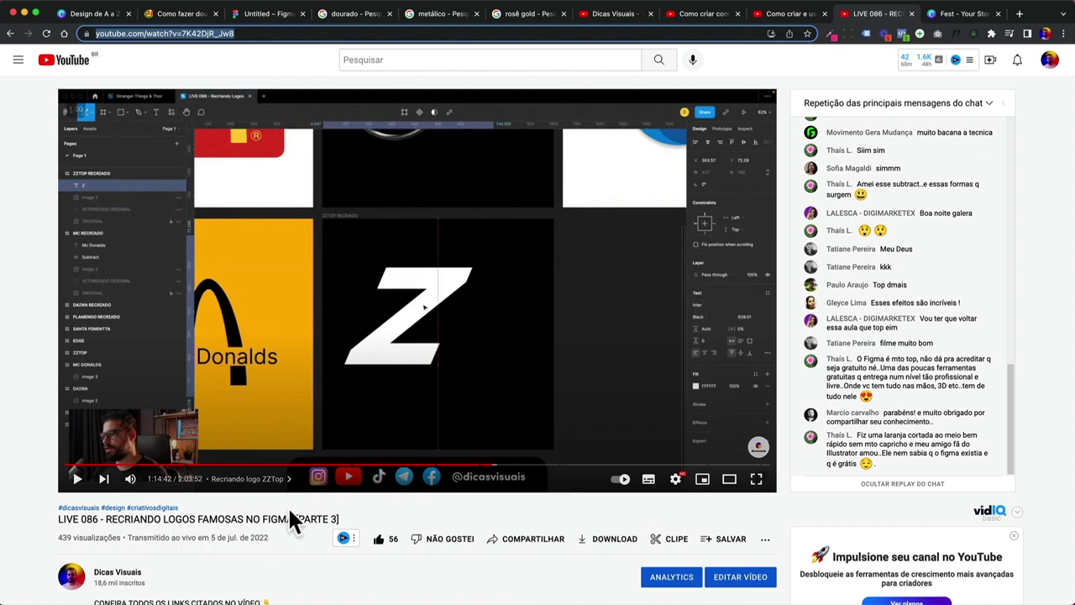
Skip the livestream ahead to 1:16:36 and return to the Figma file.
left_click(502, 465)
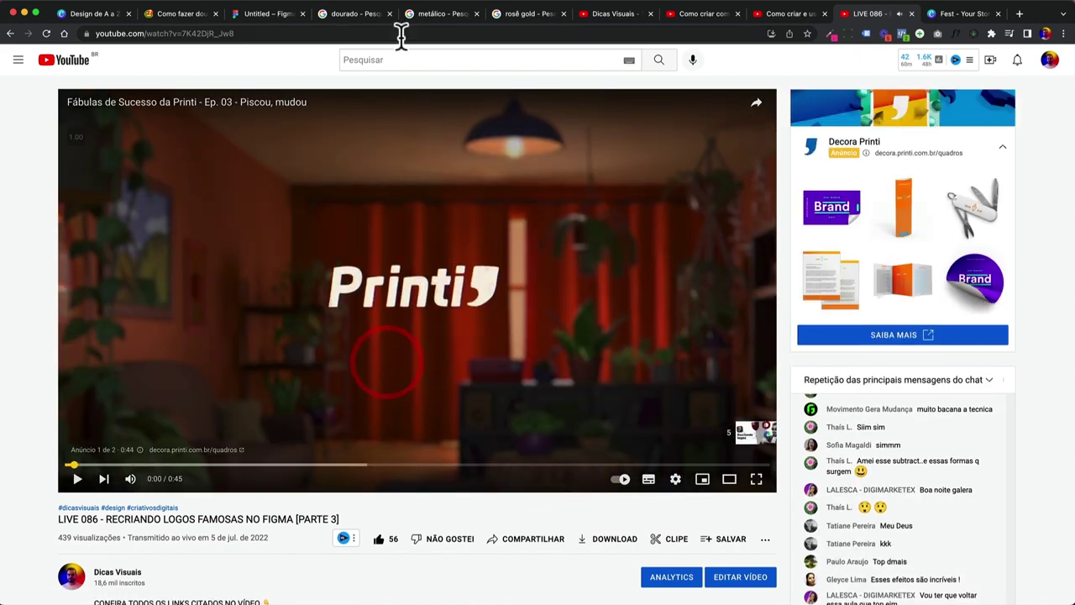
left_click(283, 21)
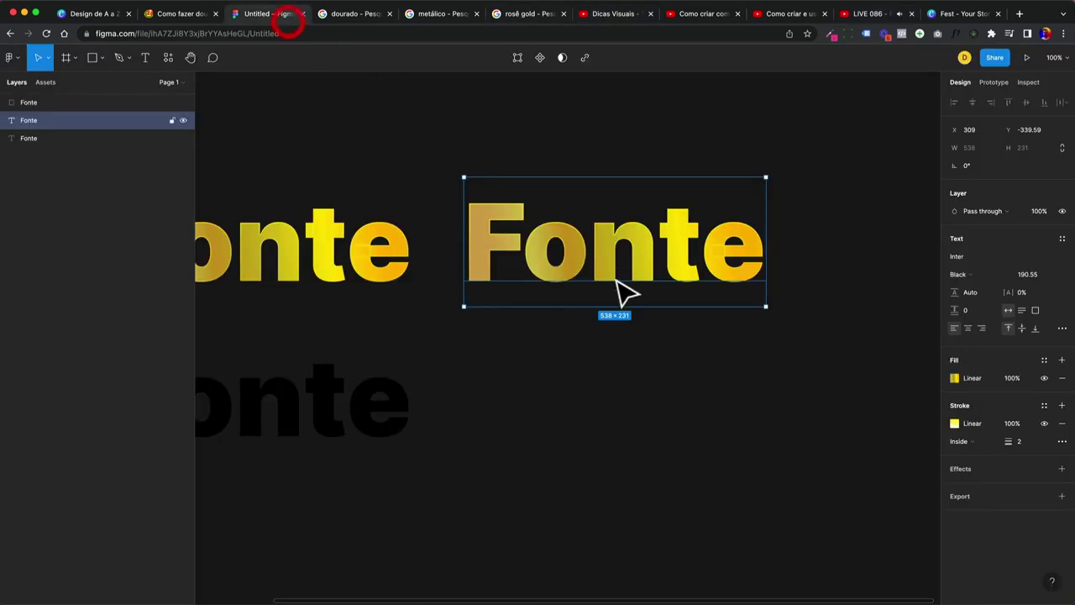
Recolour the copy's gradient stops to dark grey, grey, white, mid grey and dark grey.
left_click(954, 378)
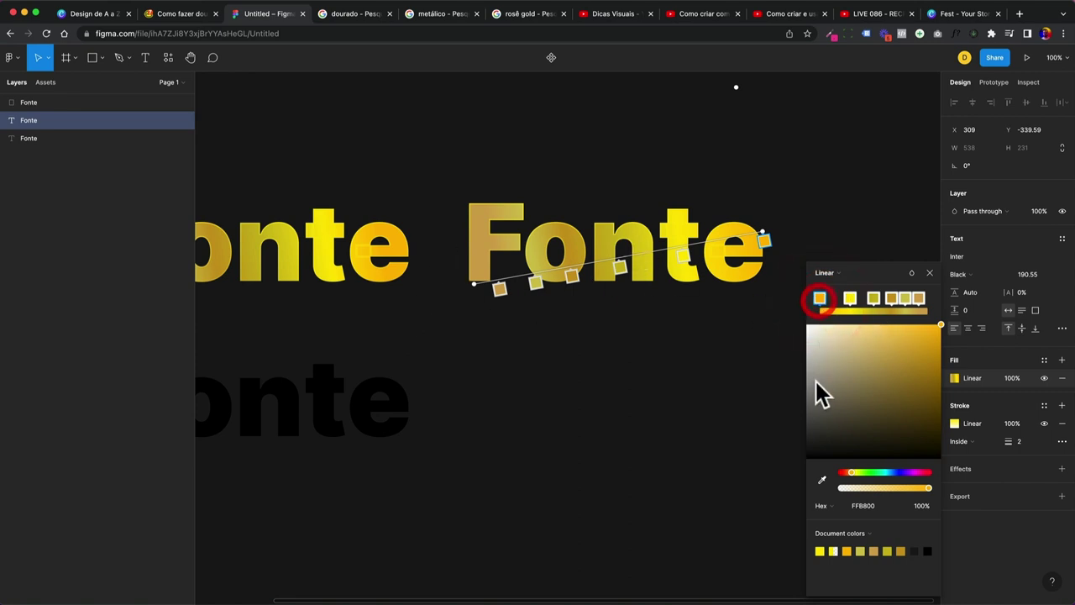
left_click(807, 433)
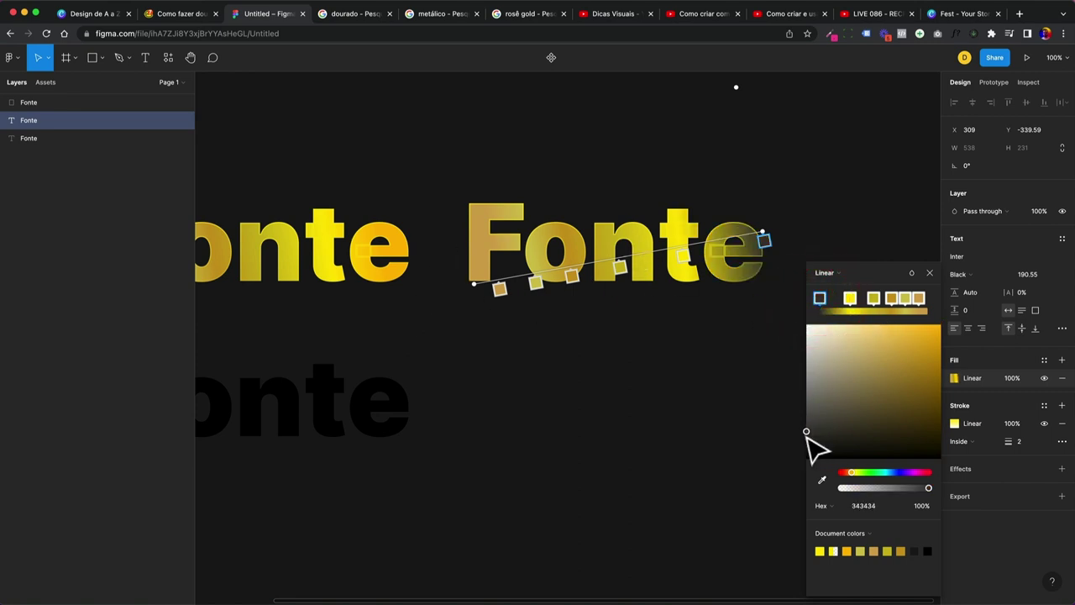
left_click(850, 298)
left_click(807, 374)
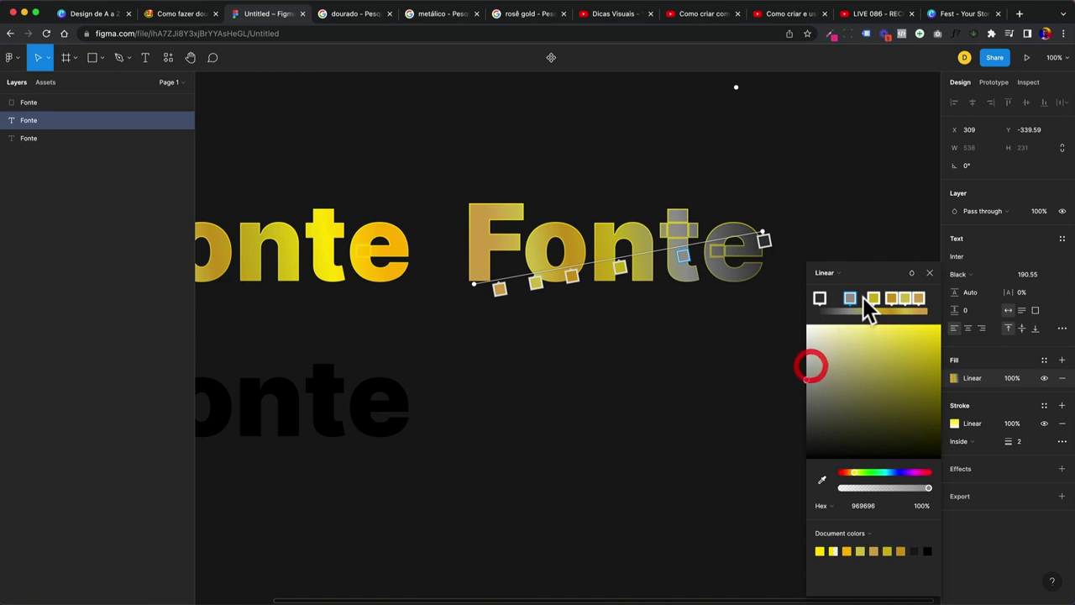
left_click(874, 298)
mouse_move(818, 372)
left_mouse_down()
mouse_move(806, 329)
mouse_move(806, 404)
left_mouse_up()
left_click(891, 298)
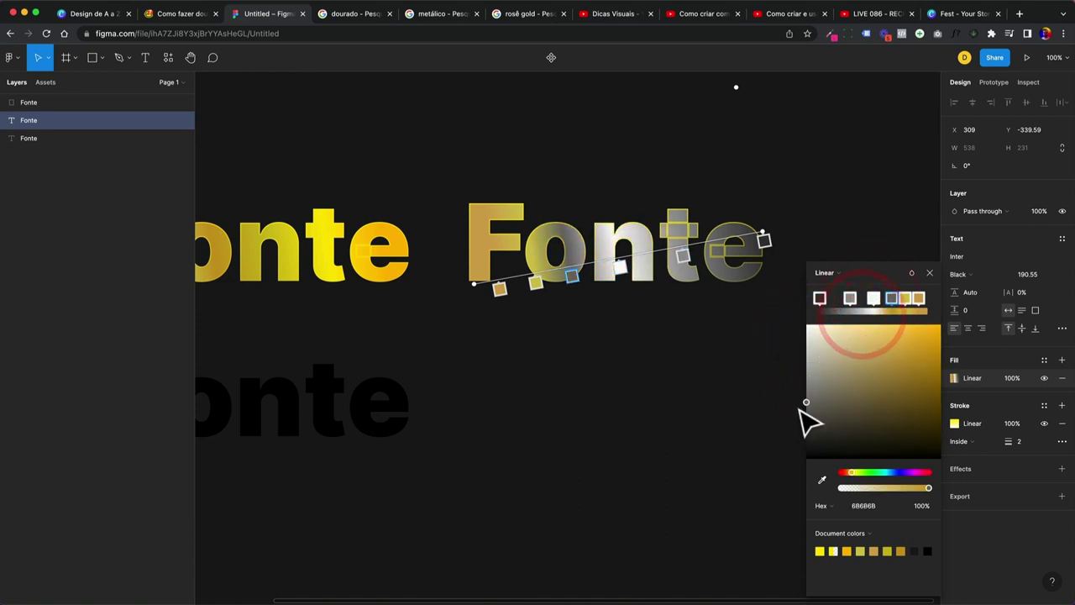
left_click(901, 299)
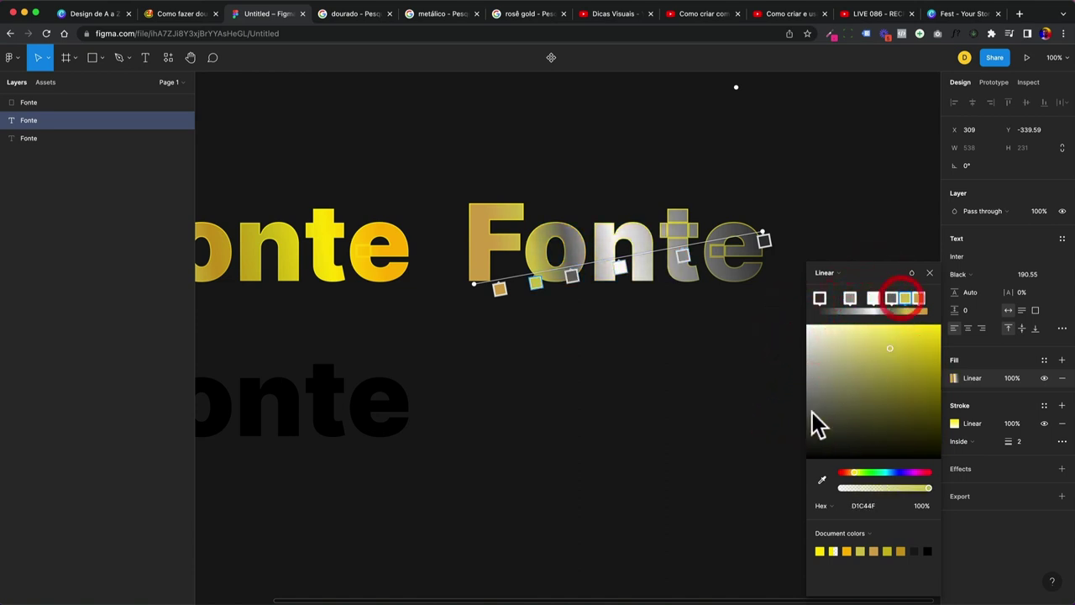
left_click(919, 298)
mouse_move(869, 378)
left_mouse_down()
mouse_move(806, 444)
mouse_move(799, 372)
left_mouse_up()
Add extra mid-grey stops and pull the gradient's end in toward the letters.
left_click(574, 274)
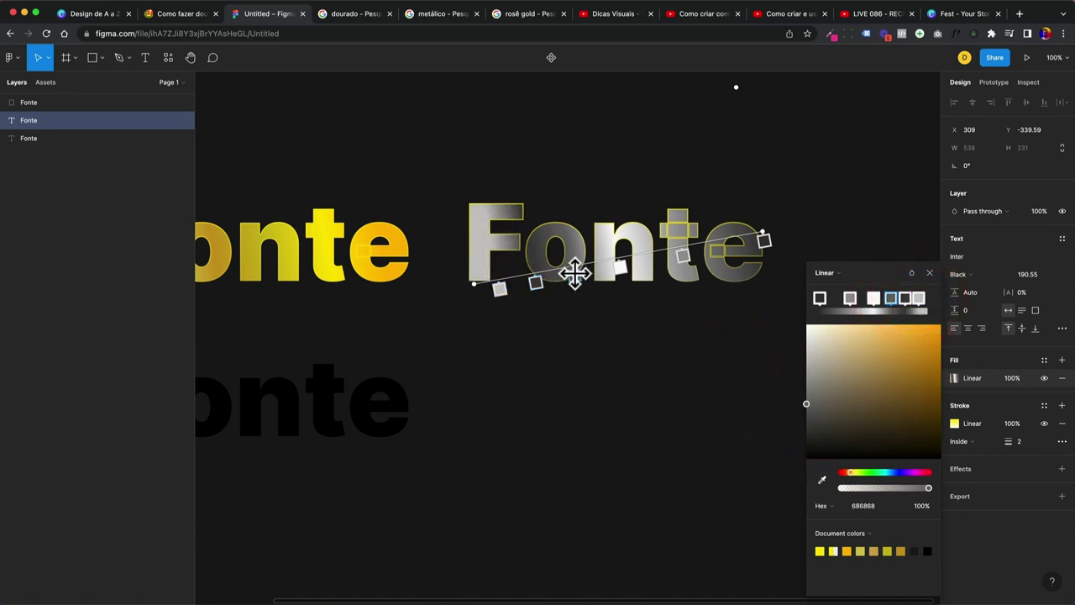
left_click(556, 278)
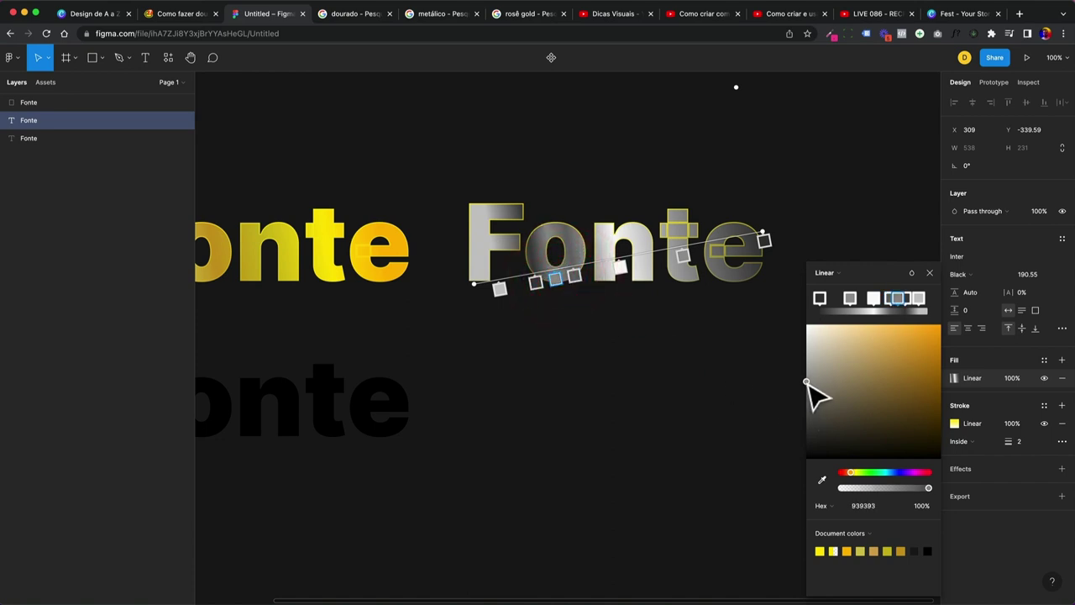
left_click(648, 262)
left_click_drag(808, 383, 806, 400)
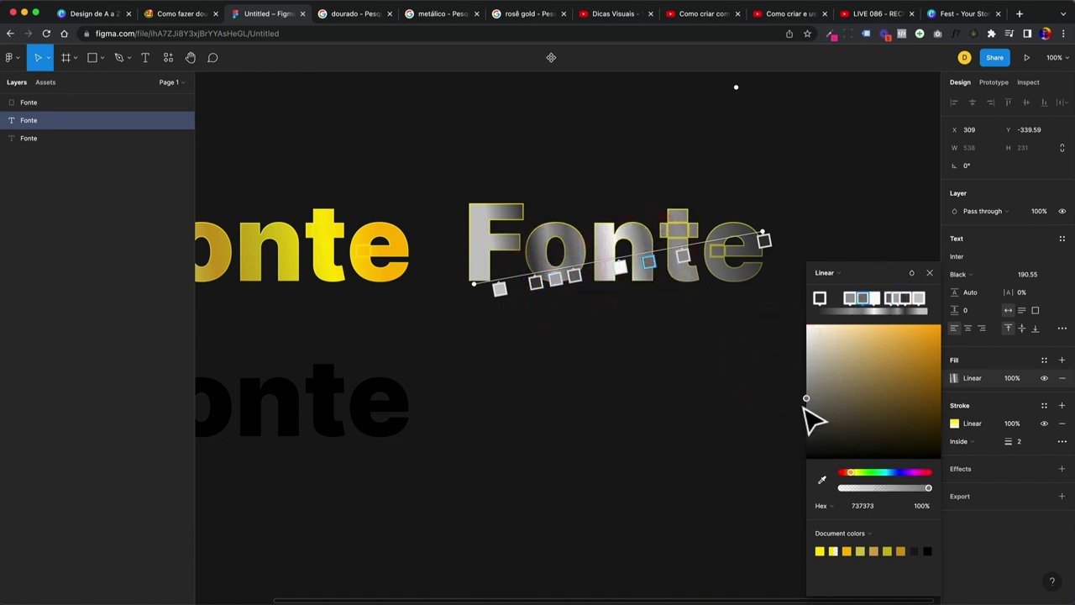
left_click(798, 408)
left_click_drag(761, 232, 753, 237)
left_click(754, 236)
left_click(954, 422)
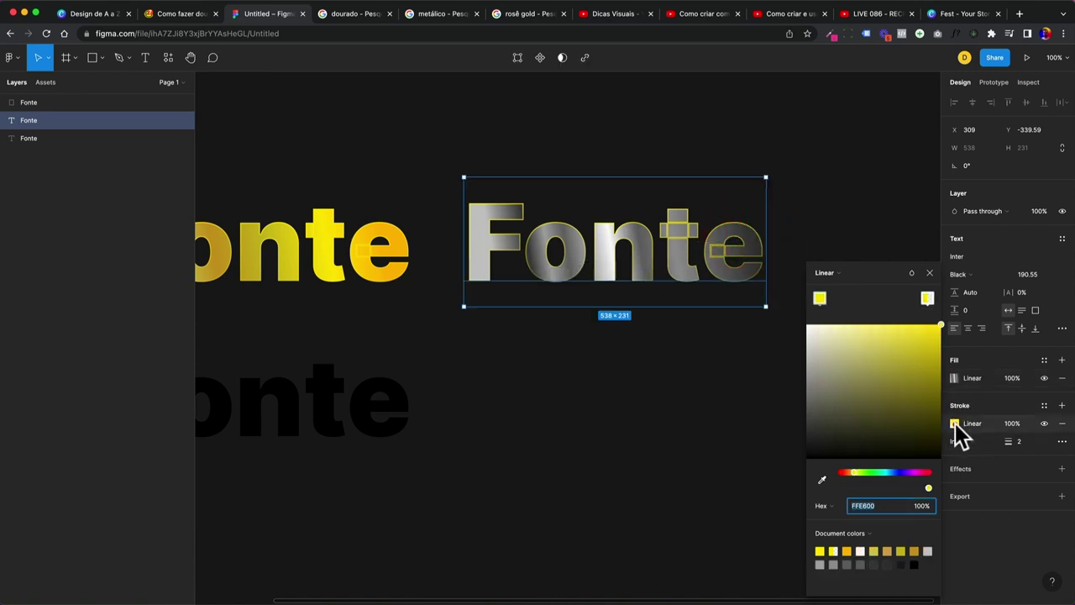
Make the silver text's stroke a white-to-transparent gradient placed outside the letters.
left_click(819, 298)
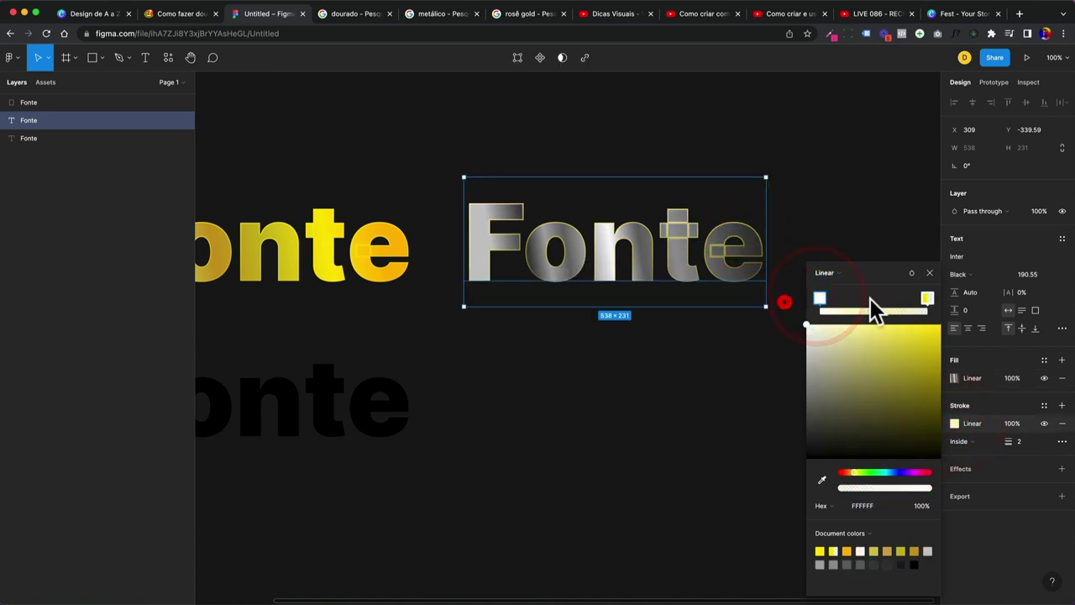
left_click(927, 297)
left_click(758, 302)
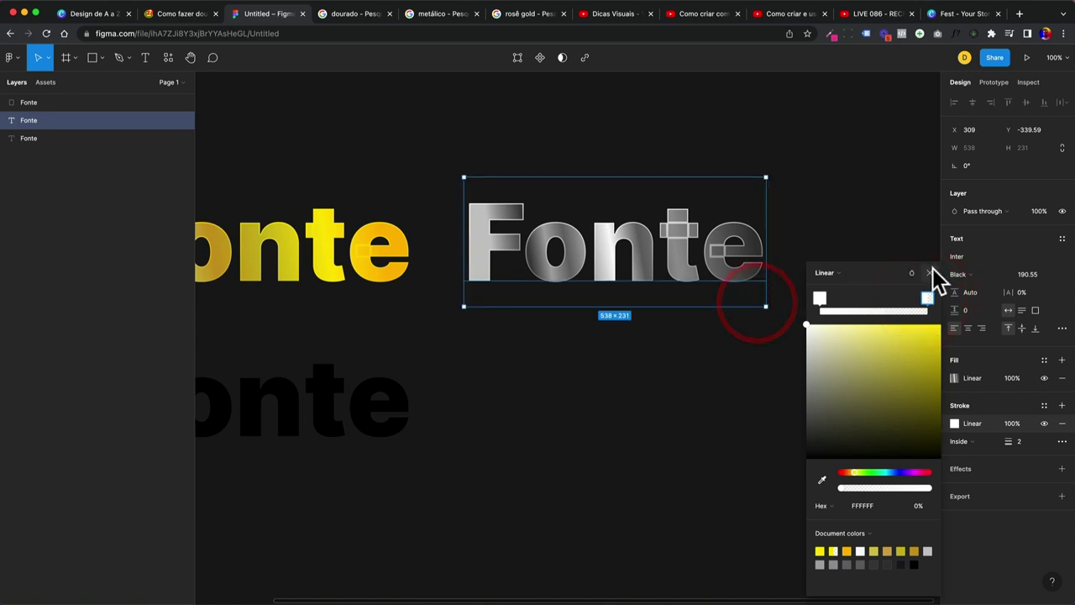
left_click(929, 273)
left_click(966, 441)
left_click(977, 428)
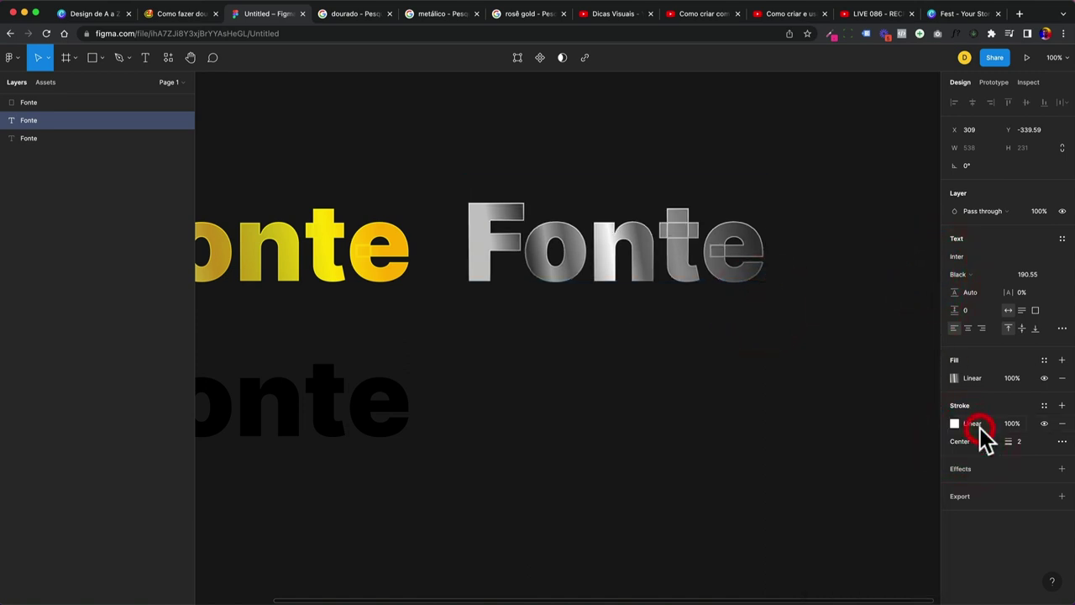
left_click(966, 441)
left_click(970, 469)
left_click(766, 316)
Duplicate the silver Fonte text with Cmd+D.
left_click(607, 308)
scroll(630, 305, "up", 5)
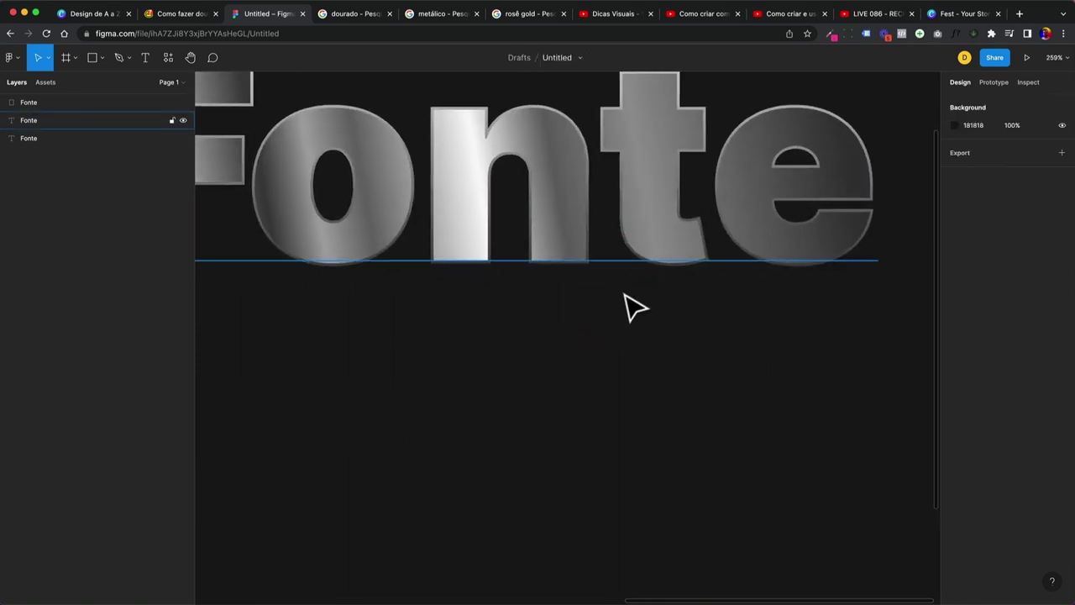
scroll(630, 305, "down", 5)
left_click(611, 284)
key("super+d")
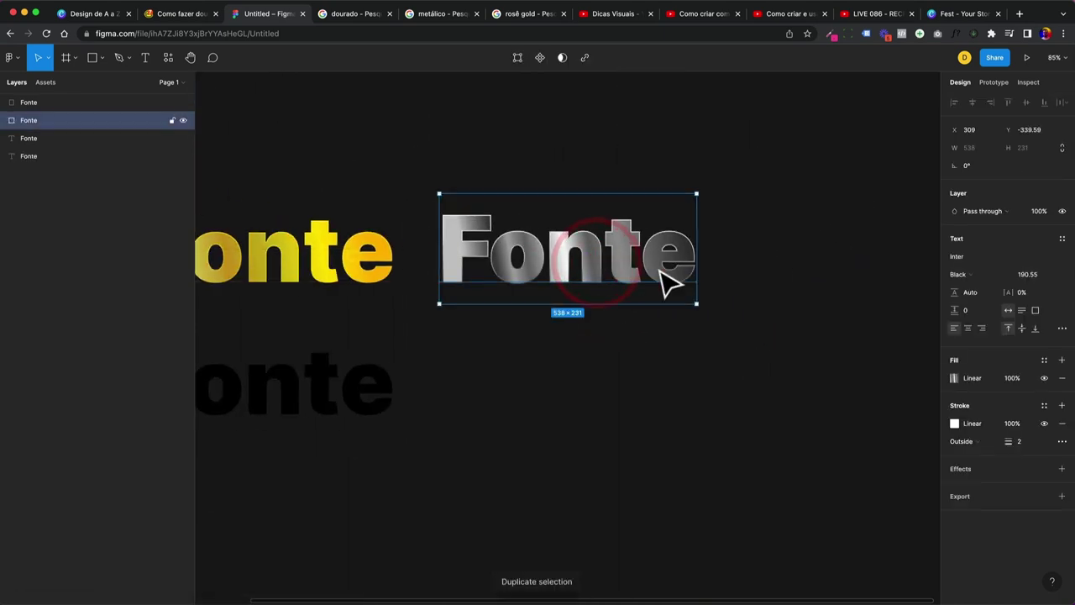
Move the Fonte duplicate to the right of the silver version.
scroll(588, 277, "right", 3)
left_click_drag(485, 267, 787, 269)
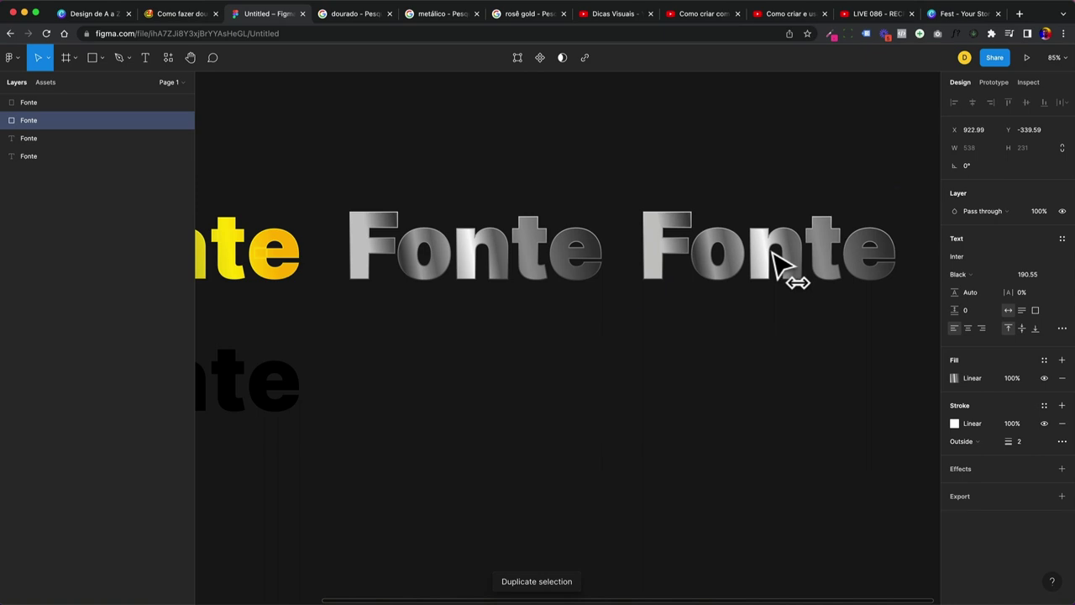
scroll(781, 267, "right", 3)
scroll(708, 265, "up", 2)
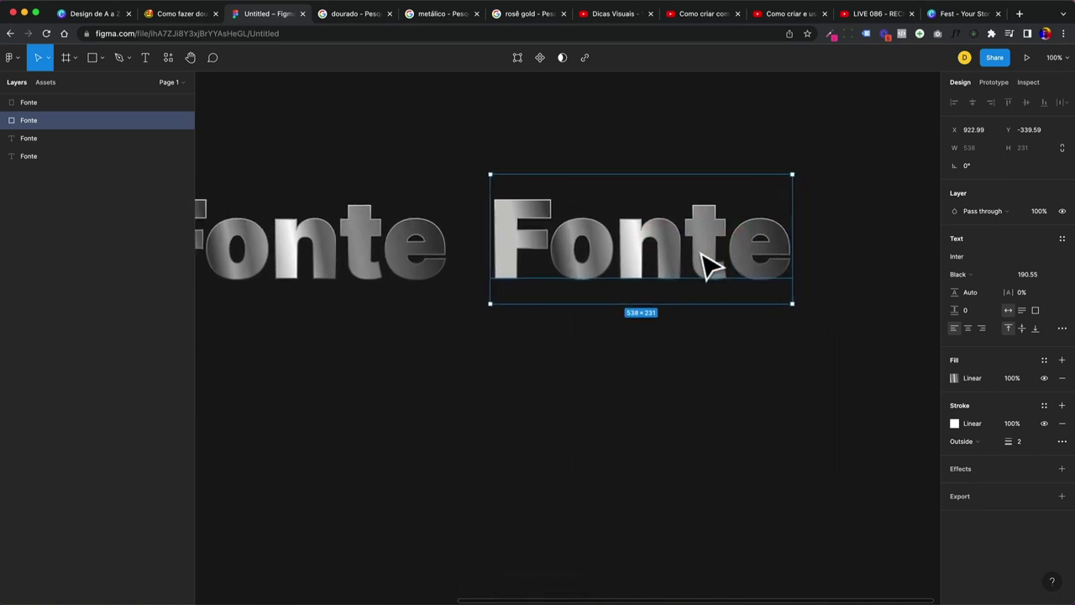
Change the copy's fill to a radial gradient over the letters, with a deep magenta first stop.
left_click(954, 378)
left_click(820, 298)
left_click(824, 272)
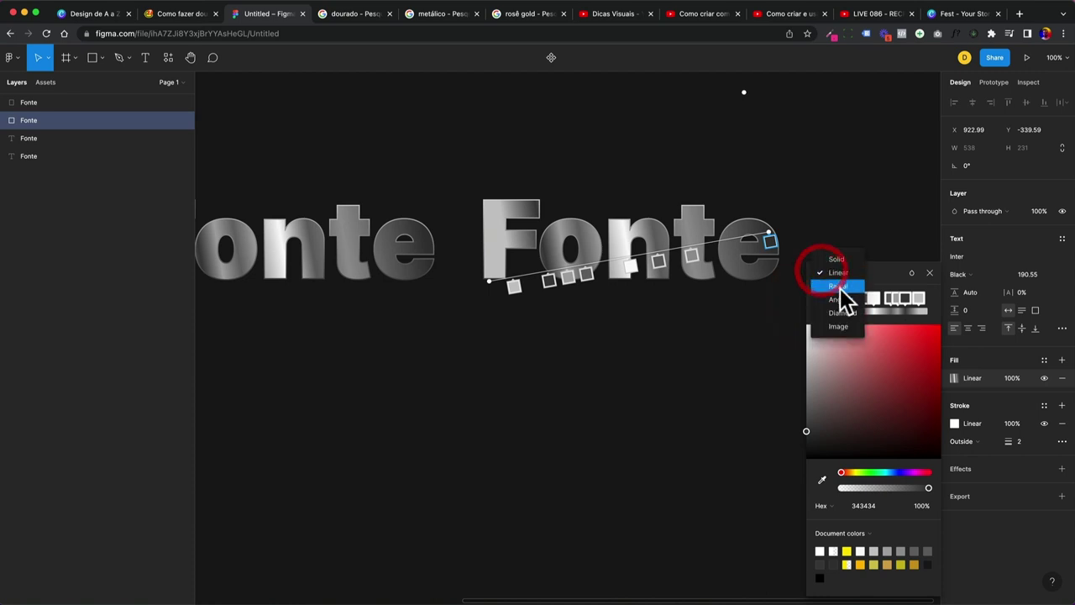
left_click_drag(628, 262, 687, 235)
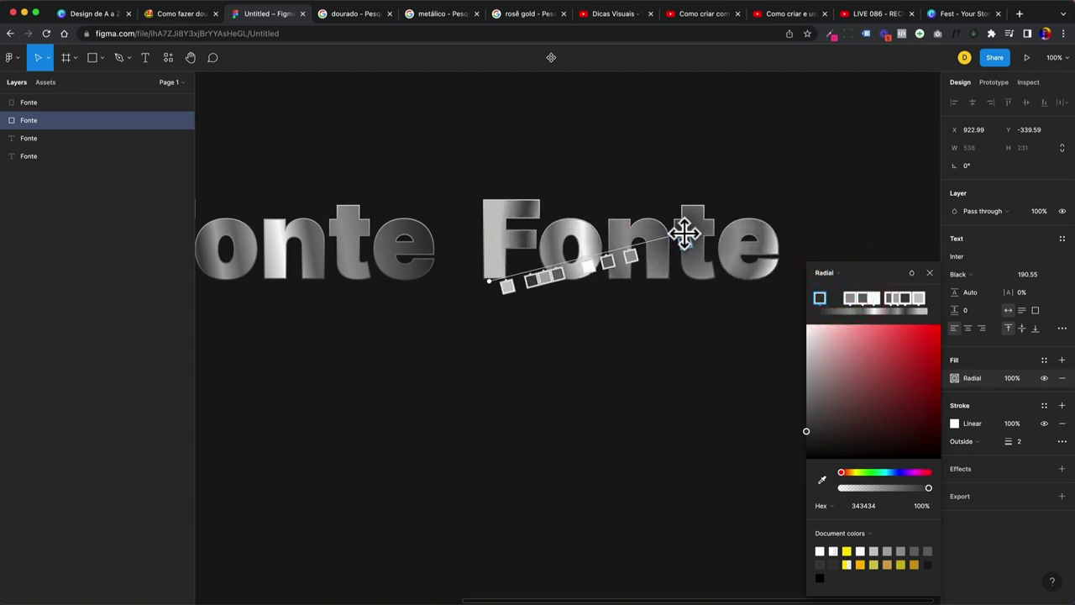
left_click(820, 299)
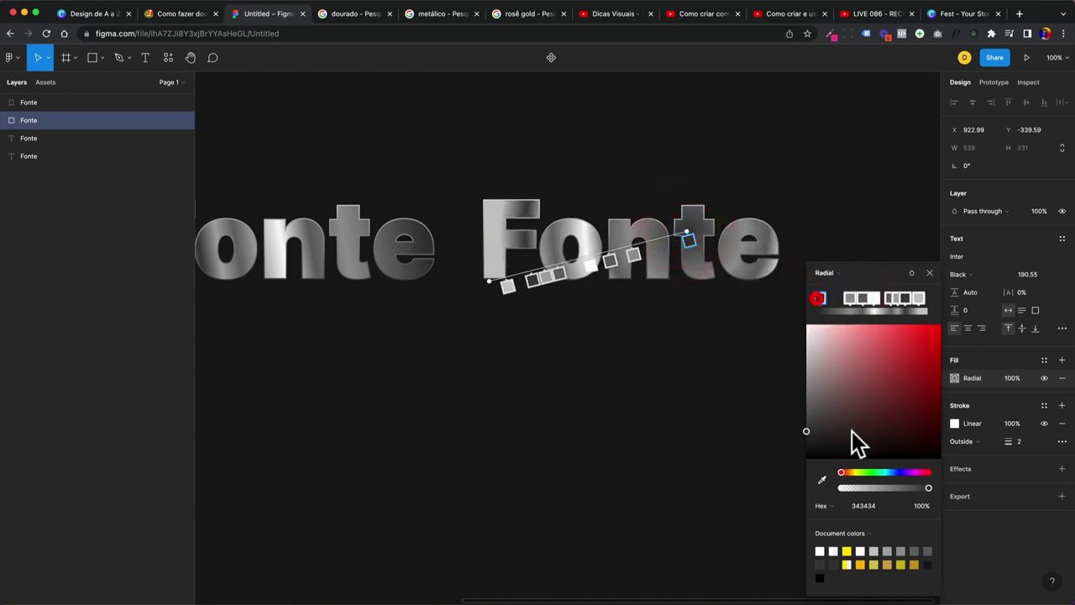
left_click(921, 472)
left_click_drag(885, 396, 888, 405)
mouse_move(913, 424)
left_mouse_down()
mouse_move(917, 414)
mouse_move(868, 357)
left_mouse_up()
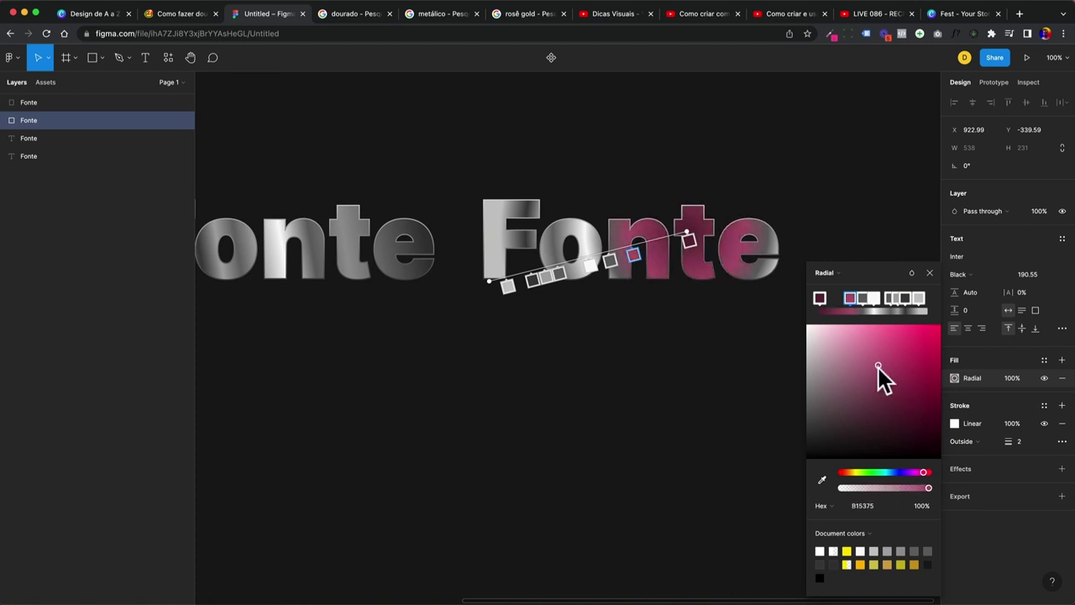
Recolour the remaining radial fill stops in dusty, bright and deep rose pinks.
left_click(860, 299)
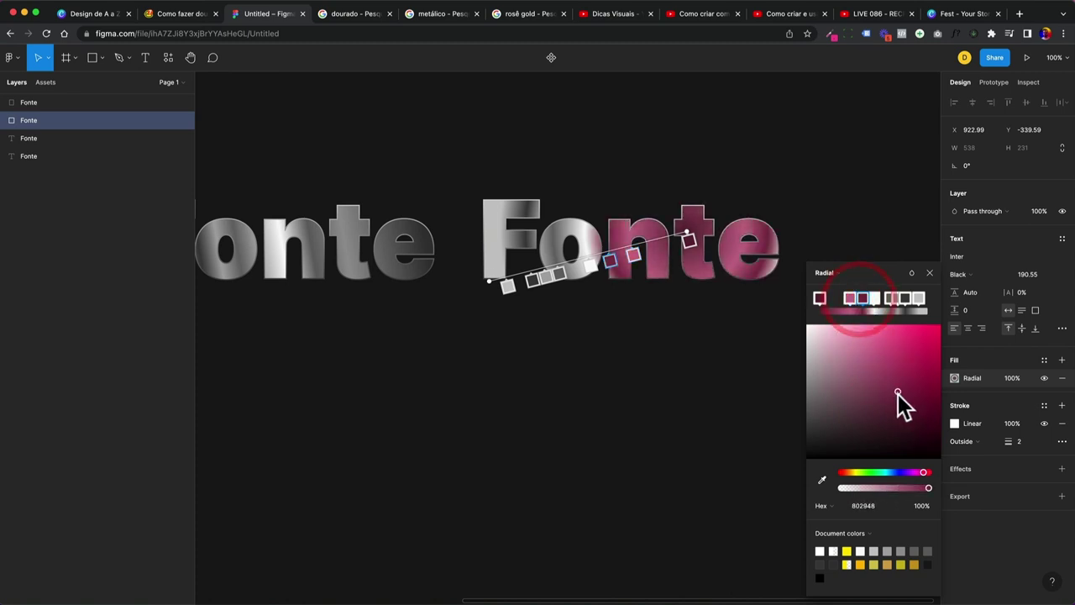
left_click_drag(891, 396, 857, 383)
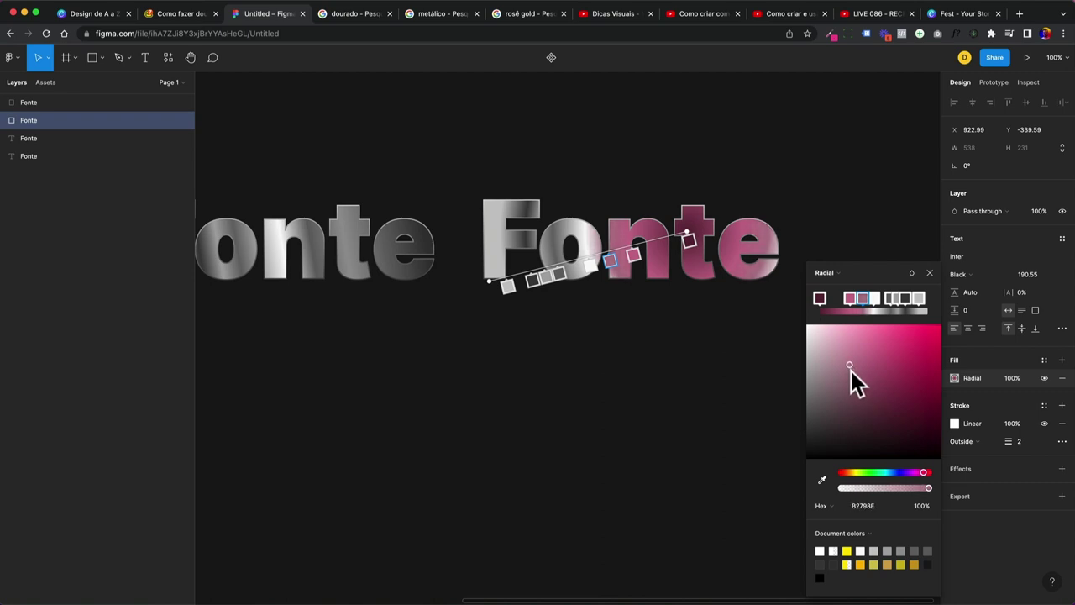
left_click(875, 299)
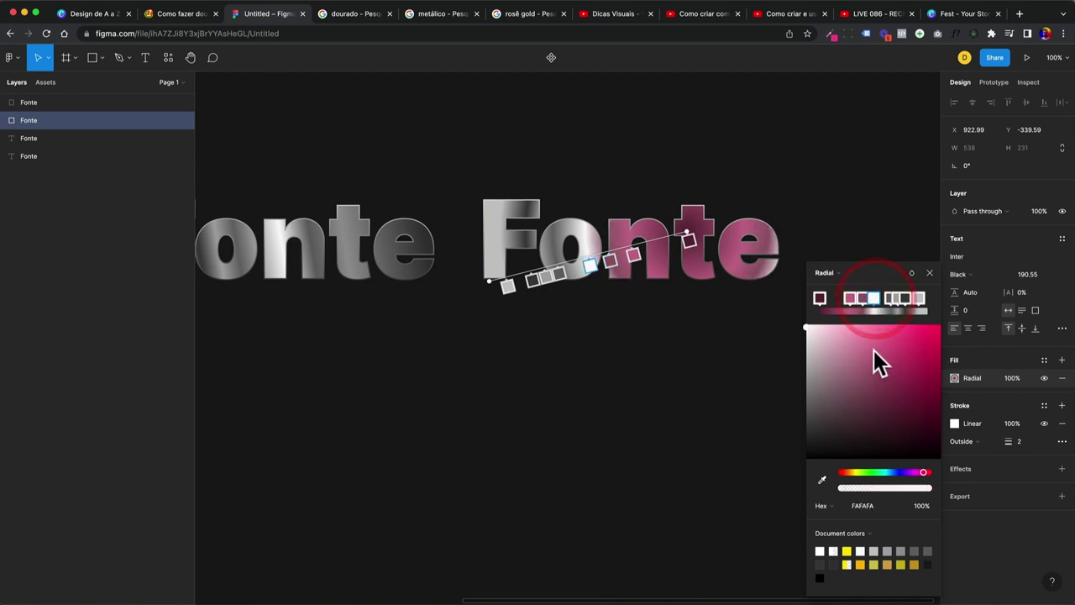
left_click_drag(874, 350, 869, 336)
left_click(862, 333)
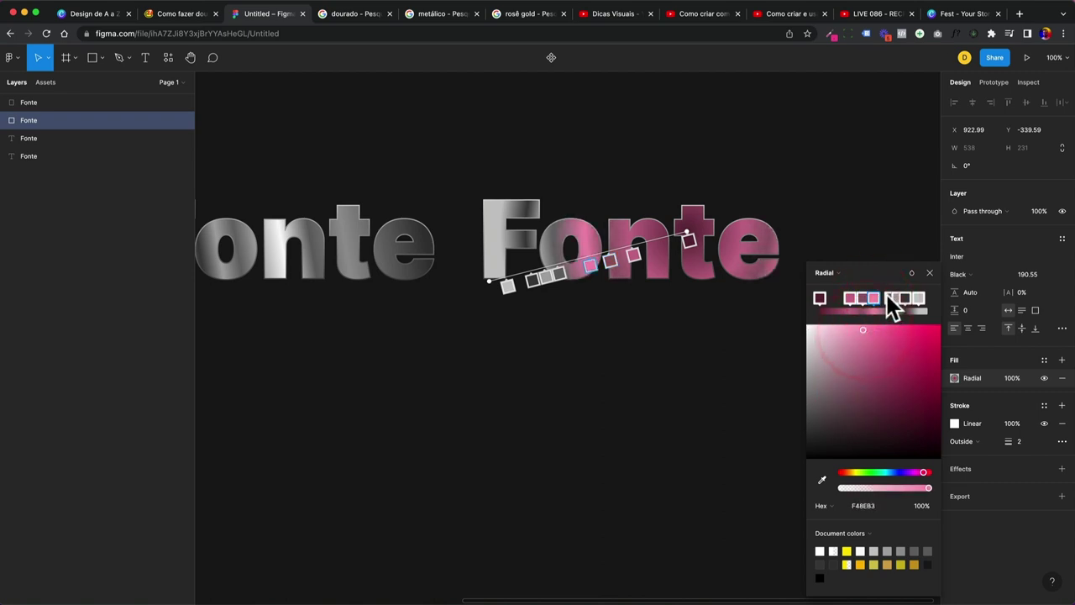
left_click(890, 298)
left_click(887, 381)
left_click_drag(887, 390, 887, 399)
left_click(901, 296)
left_click(881, 406)
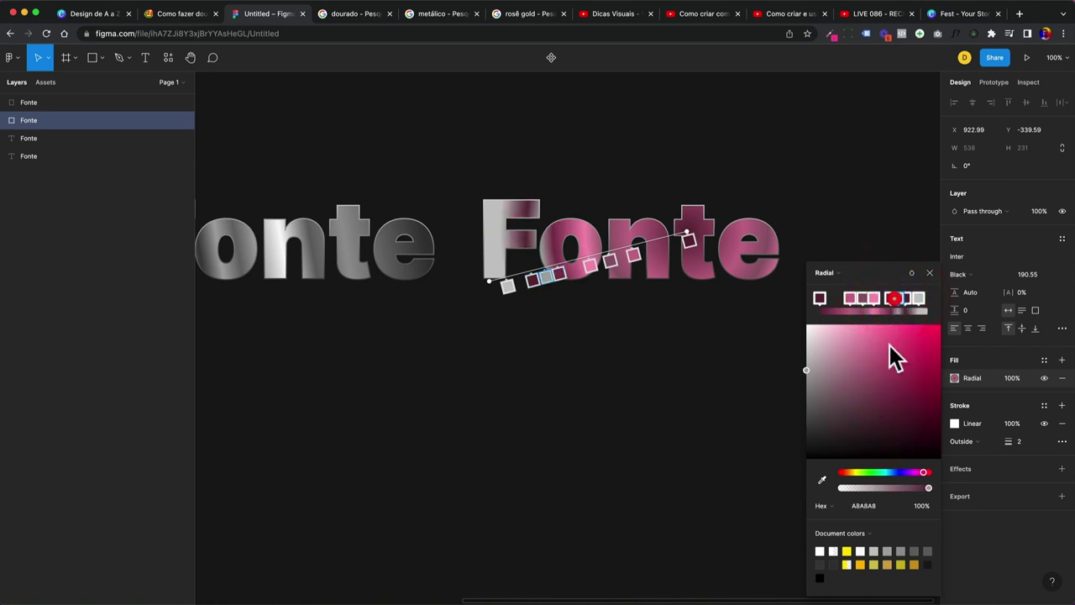
left_click(889, 366)
left_click(911, 298)
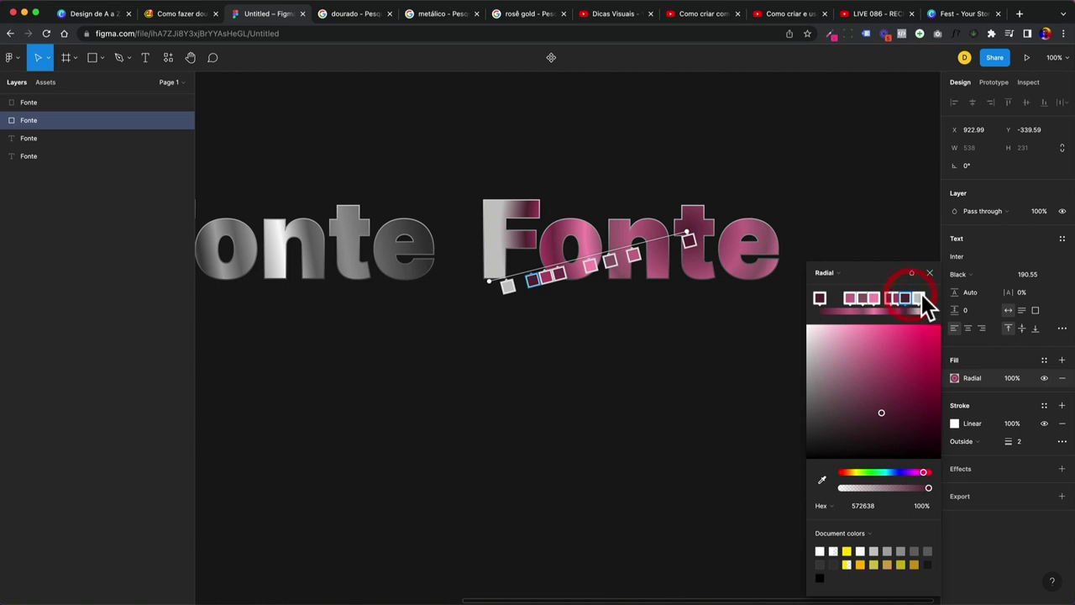
left_click(892, 383)
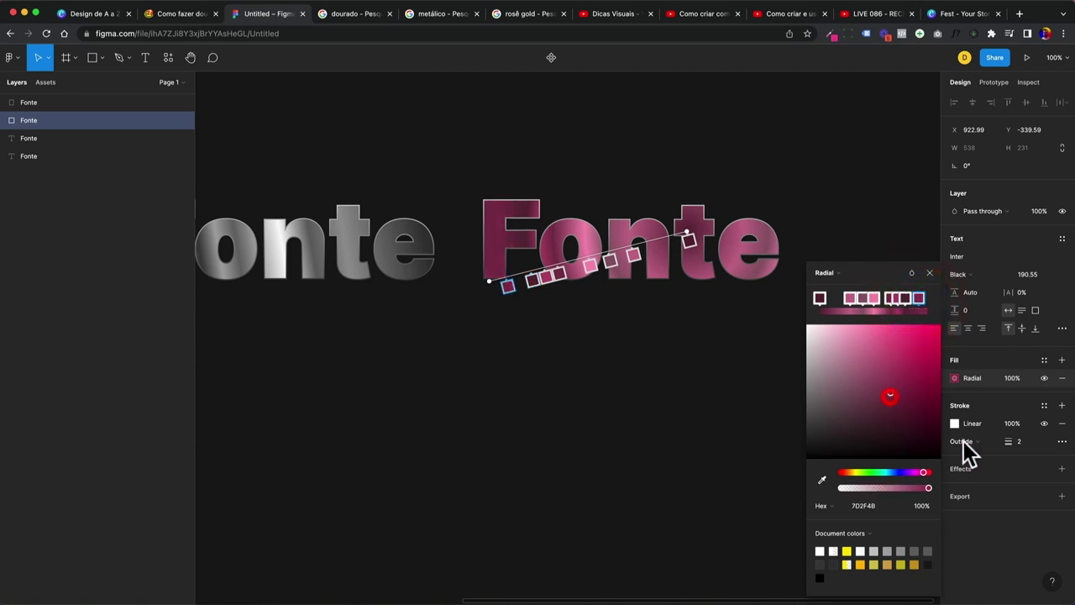
Make the outline gradient pink with its end stop faded to 0% opacity.
left_click(955, 423)
left_click(877, 504)
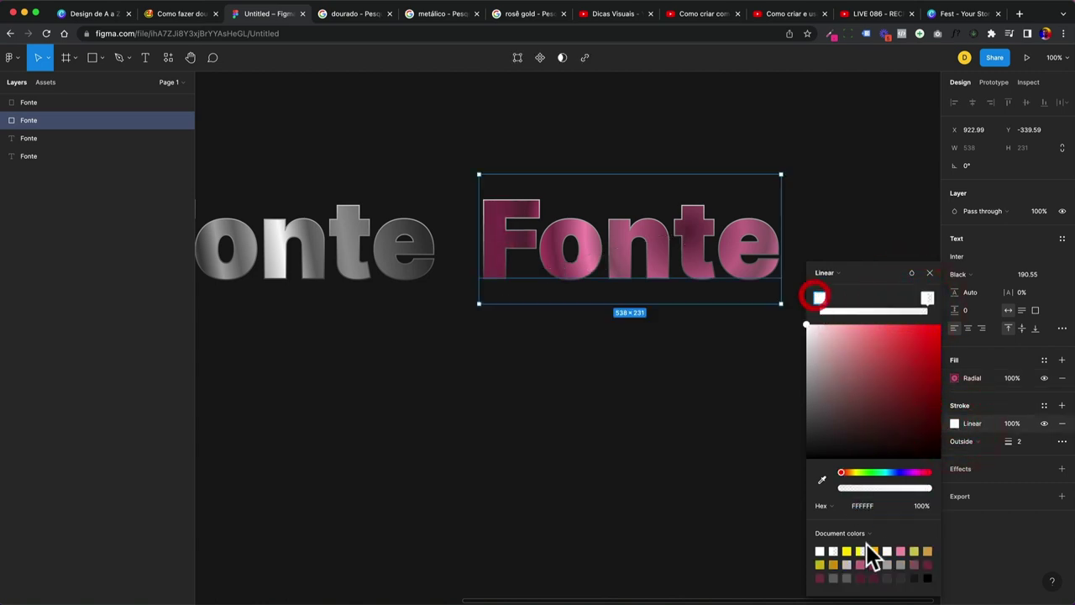
left_click(860, 563)
left_click(924, 297)
left_click(860, 563)
left_click(865, 488)
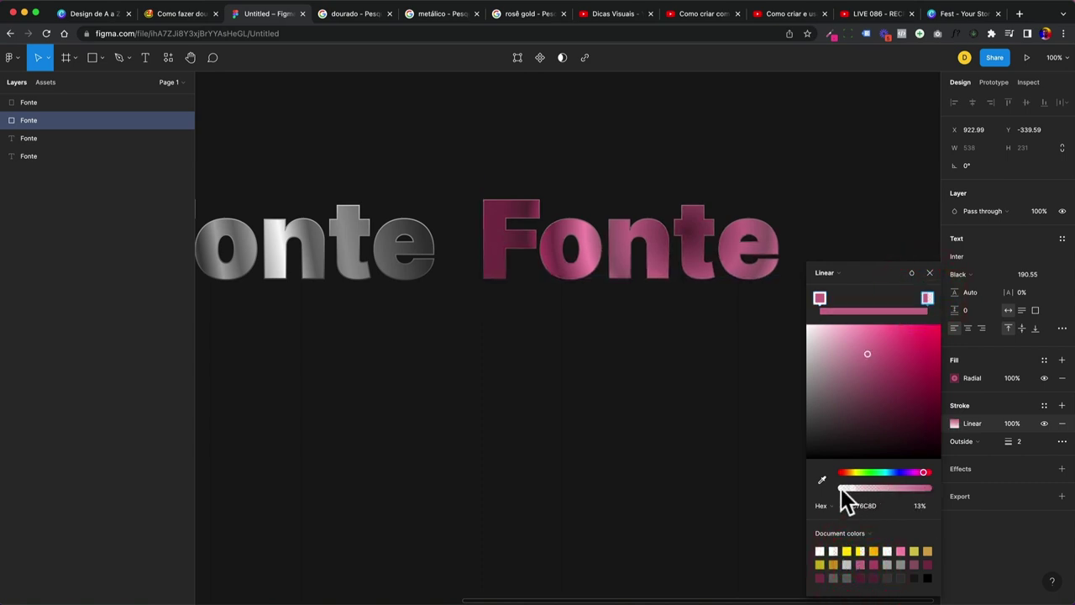
left_click_drag(848, 490, 806, 491)
left_click(789, 298)
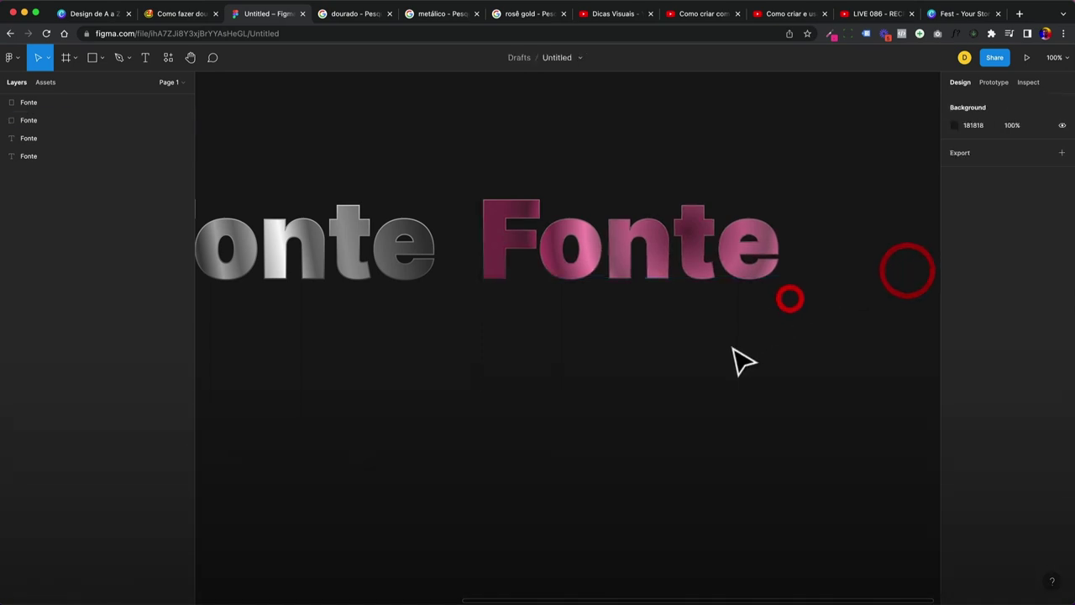
key("shift+1")
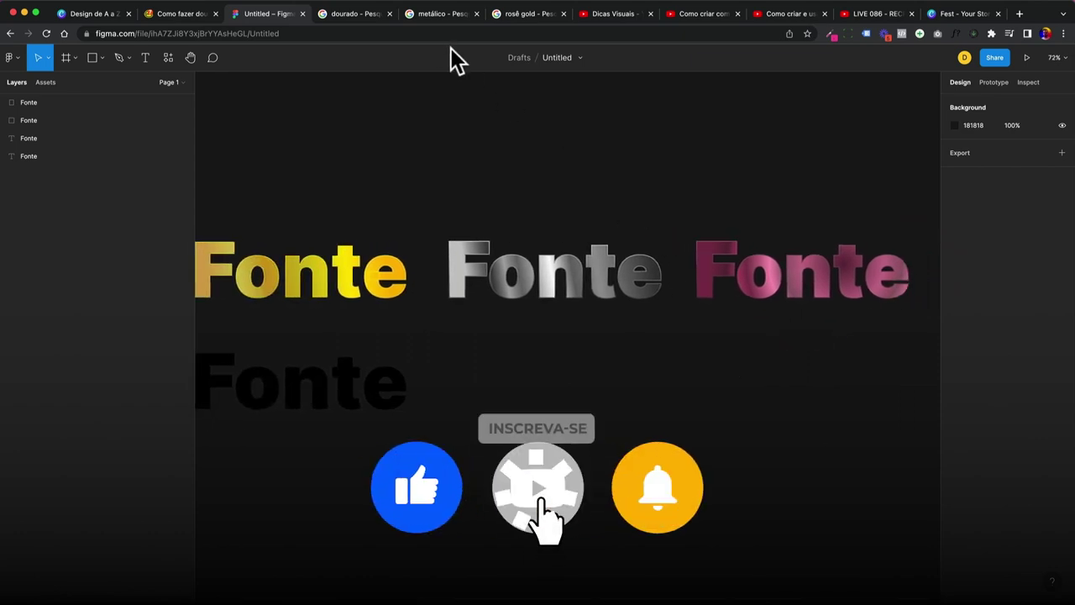
left_click(351, 383)
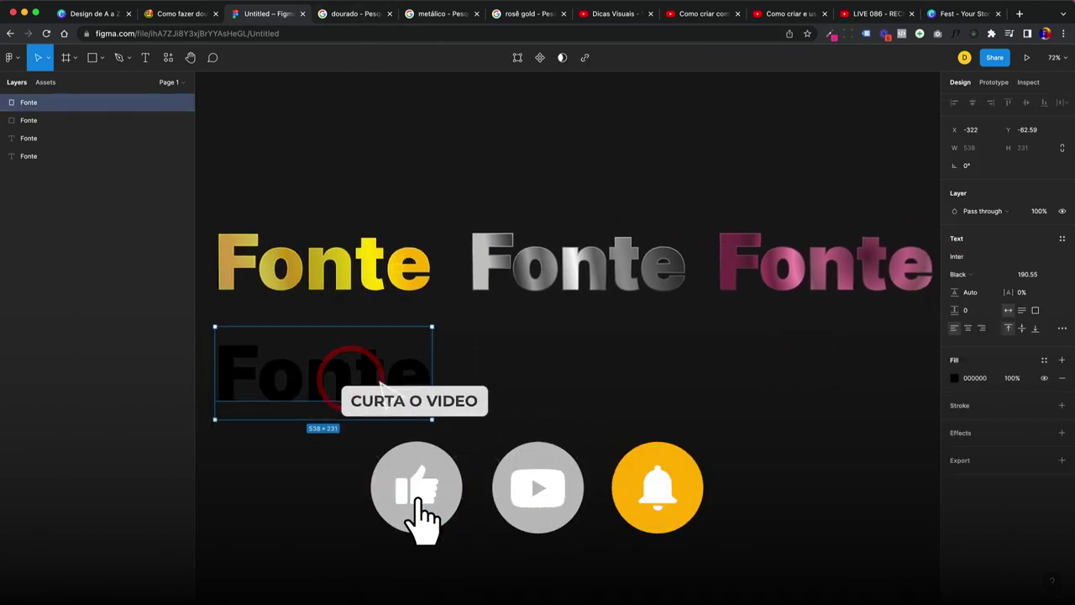
left_click(954, 378)
left_click_drag(832, 342, 746, 305)
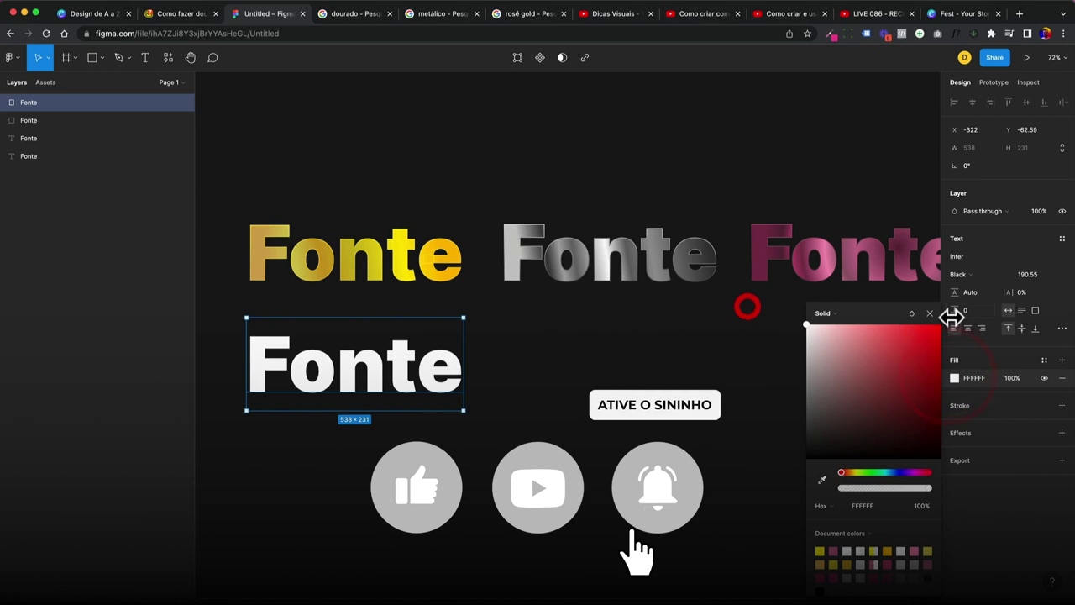
left_click(928, 313)
left_click_drag(391, 372, 840, 377)
scroll(649, 379, "right", 2)
scroll(412, 262, "left", 2)
left_click(406, 257)
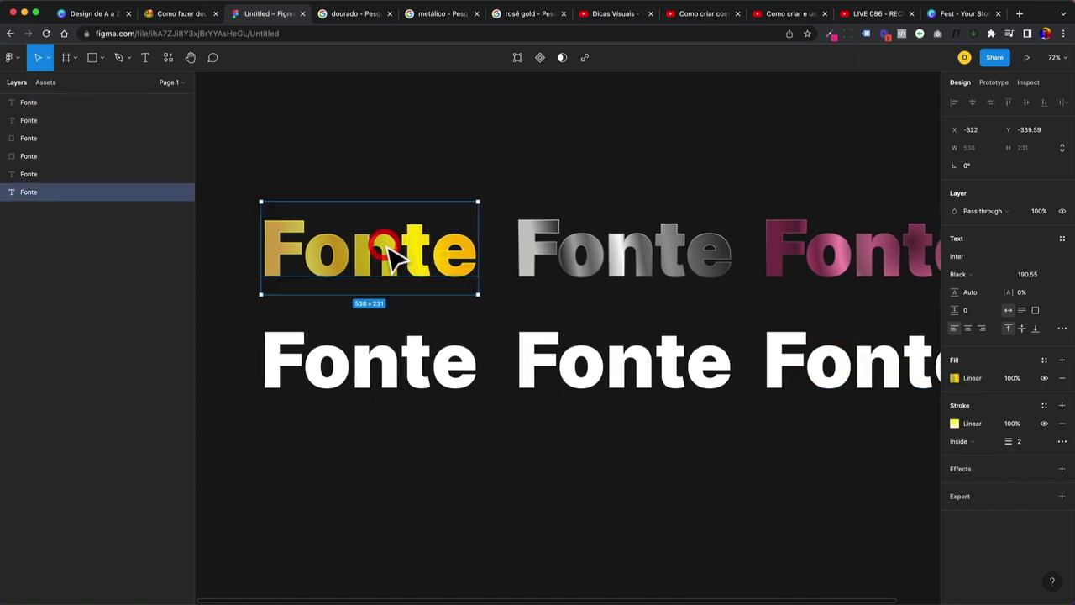
scroll(428, 231, "right", 2)
left_click_drag(403, 156, 557, 263)
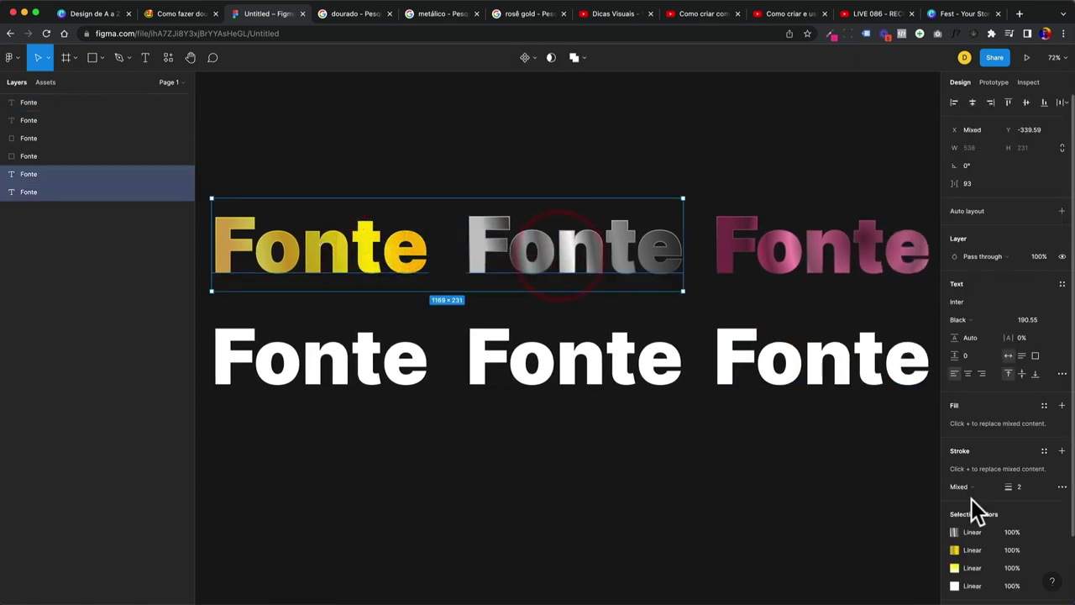
scroll(973, 497, "down", 3)
left_click(738, 461)
left_click(573, 267)
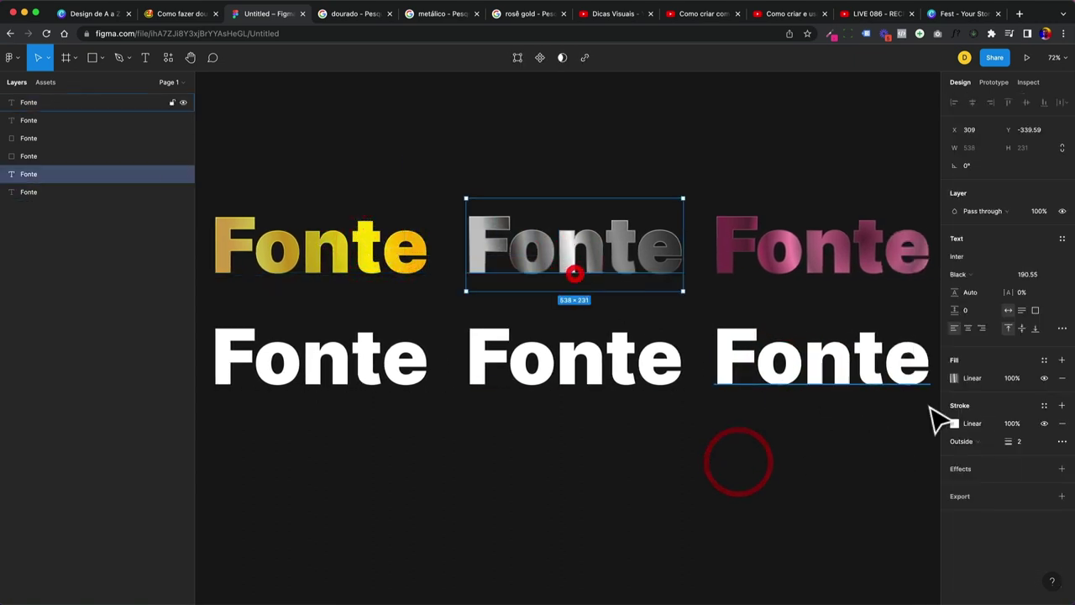
left_click(977, 443)
left_click(353, 235)
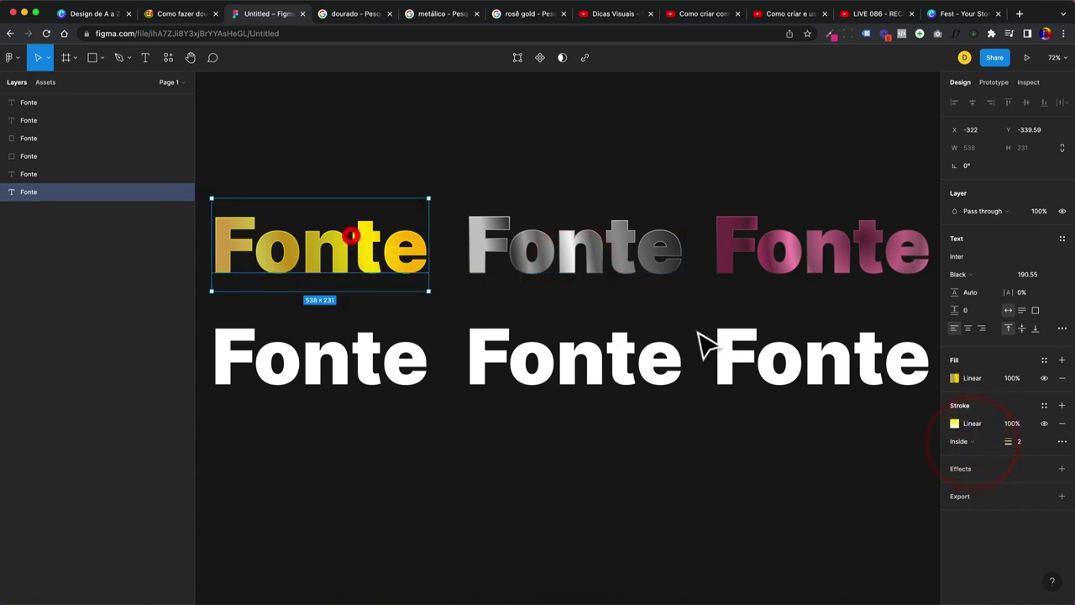
left_click(973, 432)
left_click(938, 448)
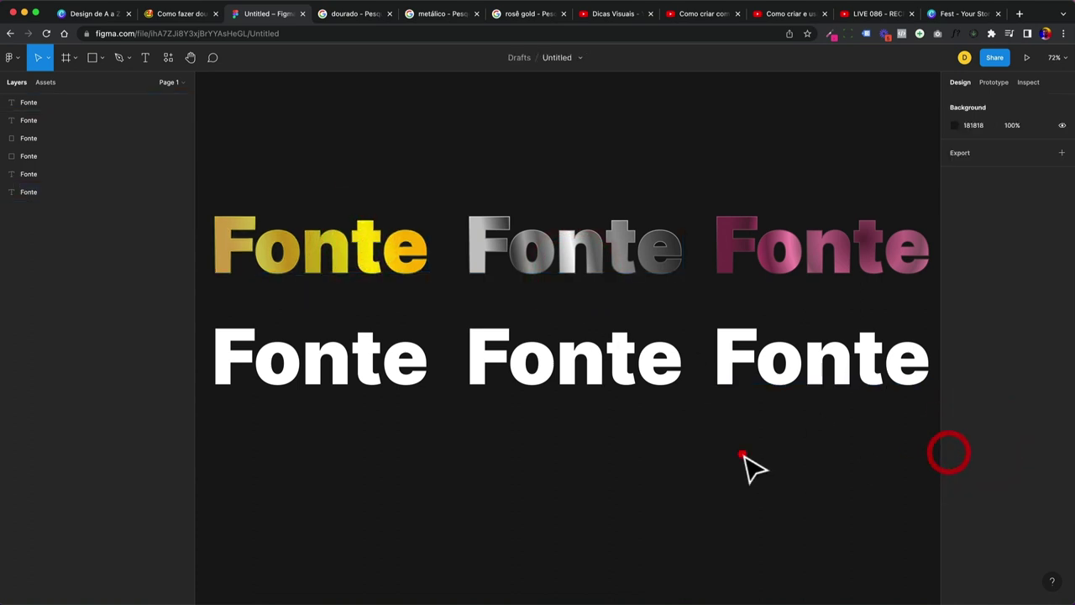
left_click(741, 453)
scroll(689, 412, "down", 2)
scroll(689, 411, "right", 2)
left_click_drag(288, 176, 778, 210)
left_click(738, 149)
left_click(357, 15)
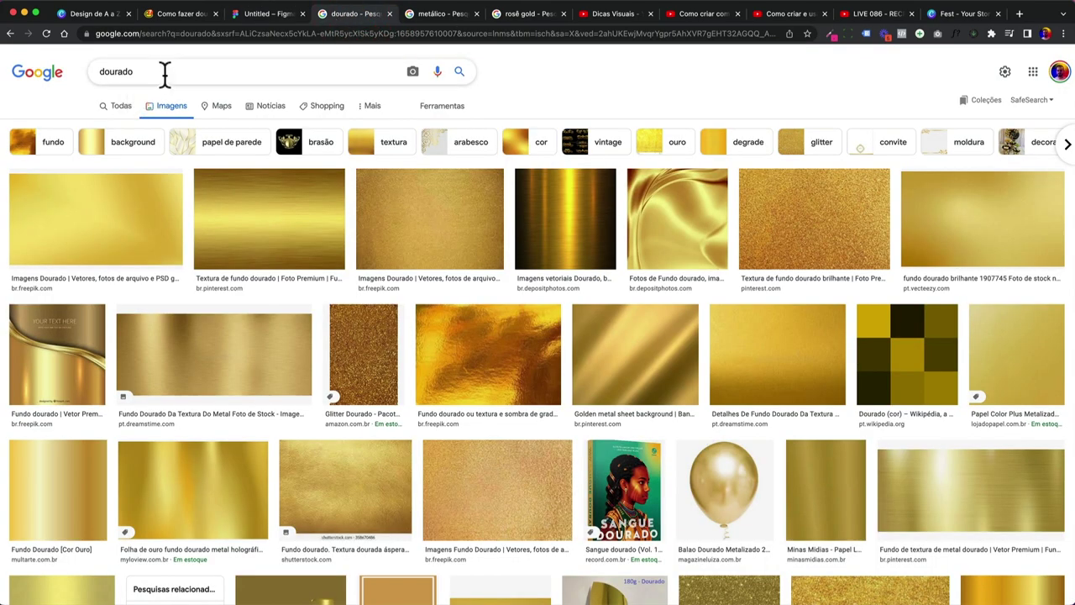
Append 'textura' to the dourado, metálico and rosê gold image searches.
left_click(165, 74)
type("textura")
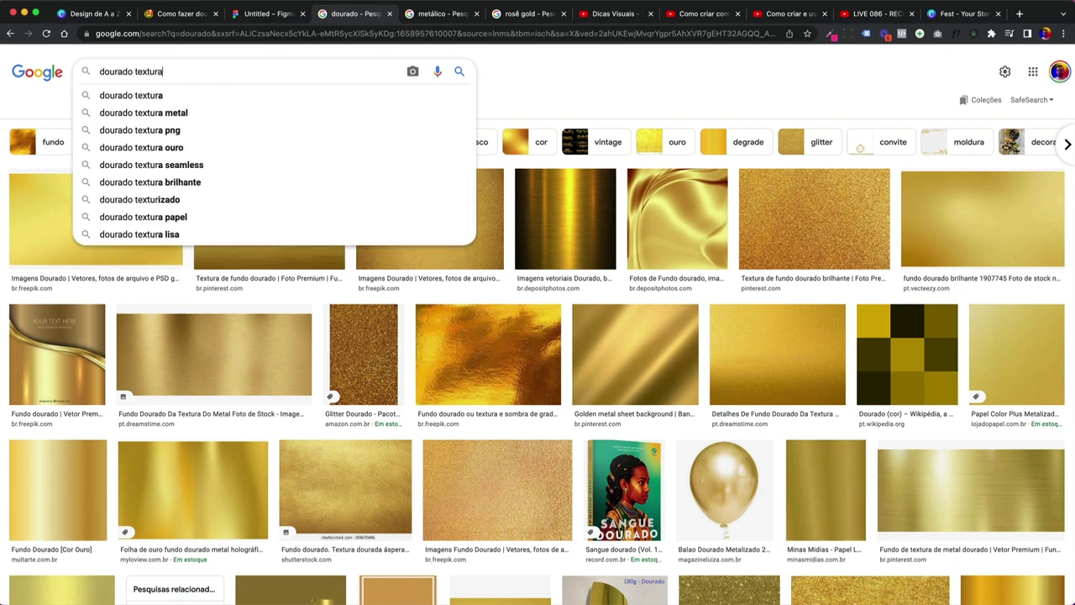
key("Return")
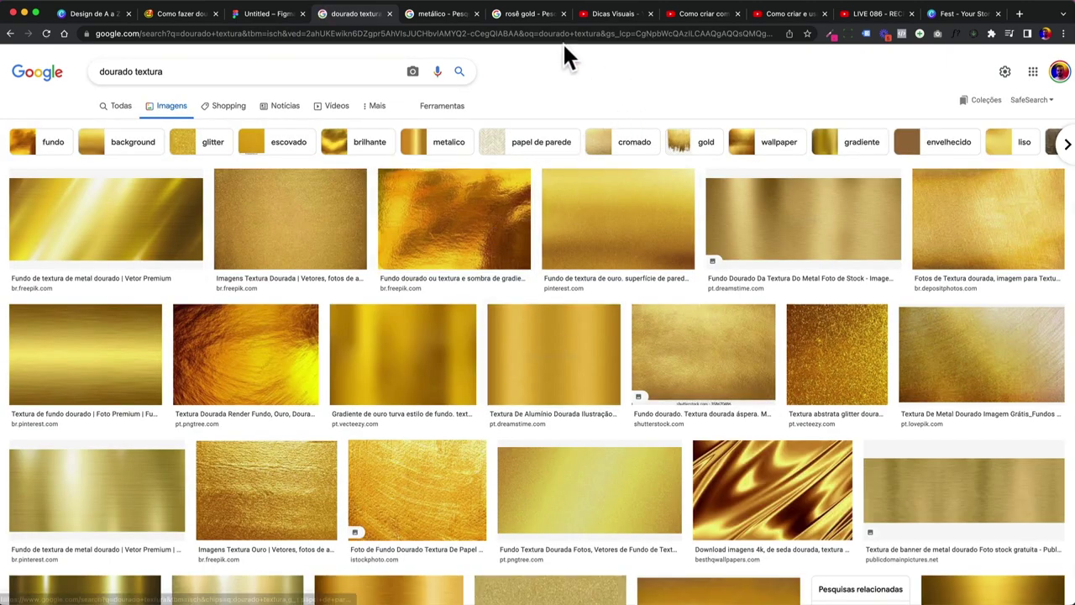
left_click(445, 18)
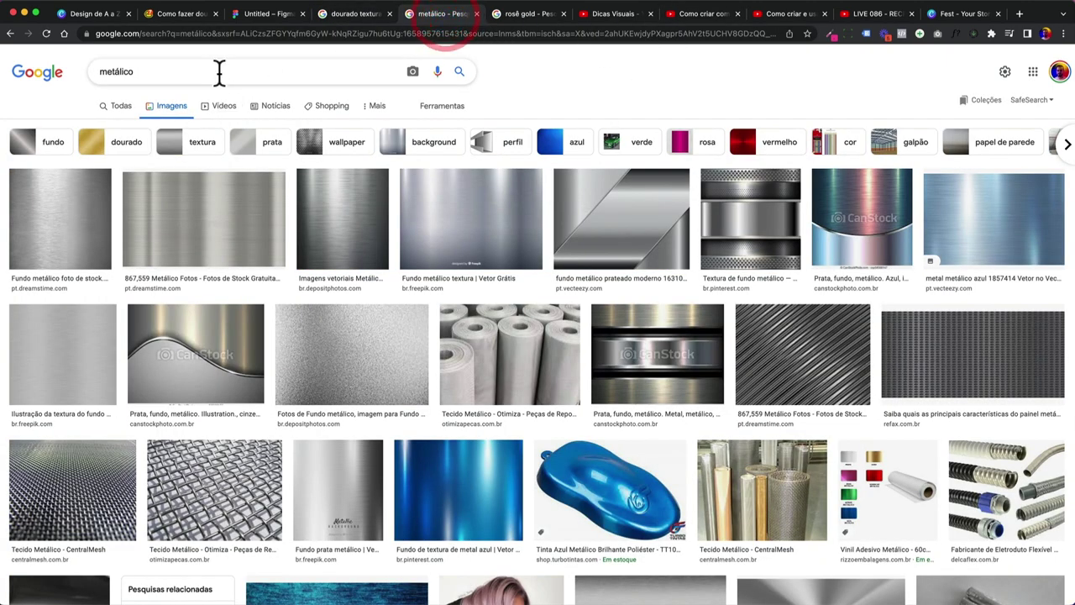
left_click(218, 73)
type("textura")
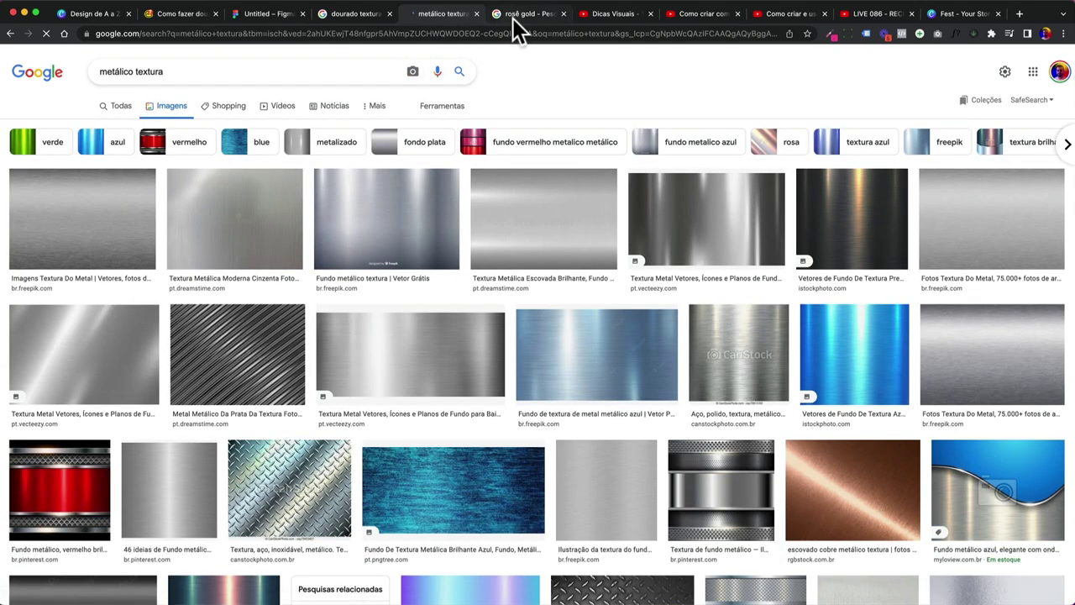
left_click(513, 15)
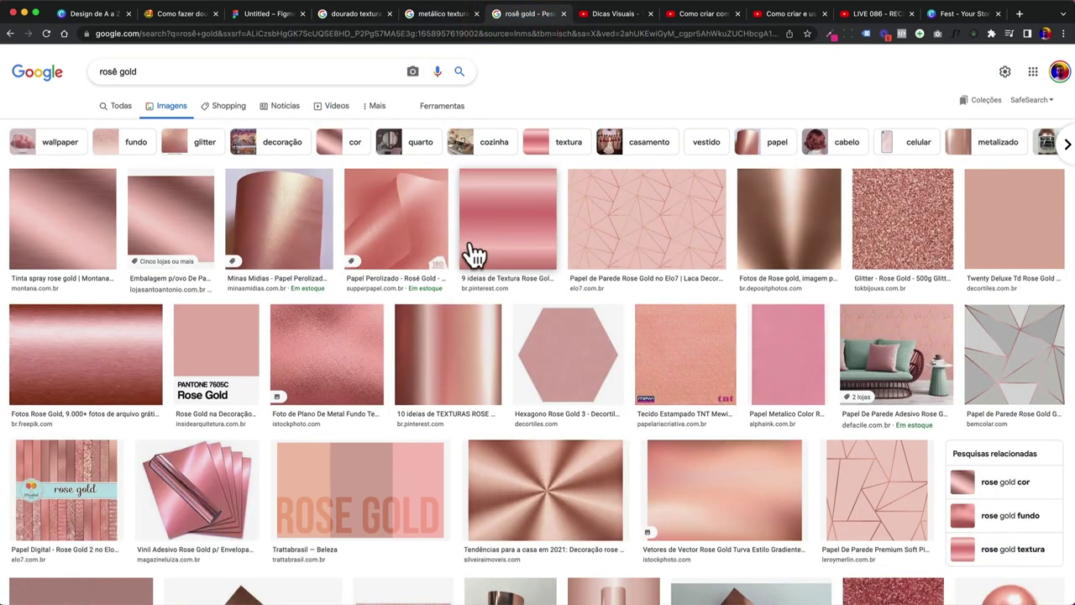
left_click(226, 71)
type("textura")
key("Return")
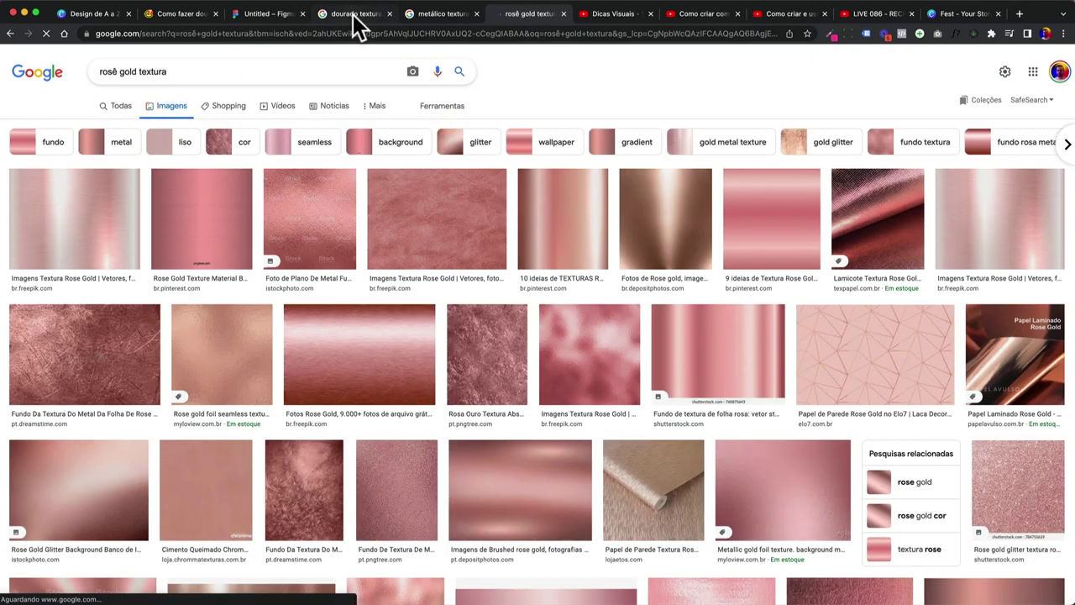
Copy the first gold texture image from the dourado textura results and return to Figma.
left_click(351, 15)
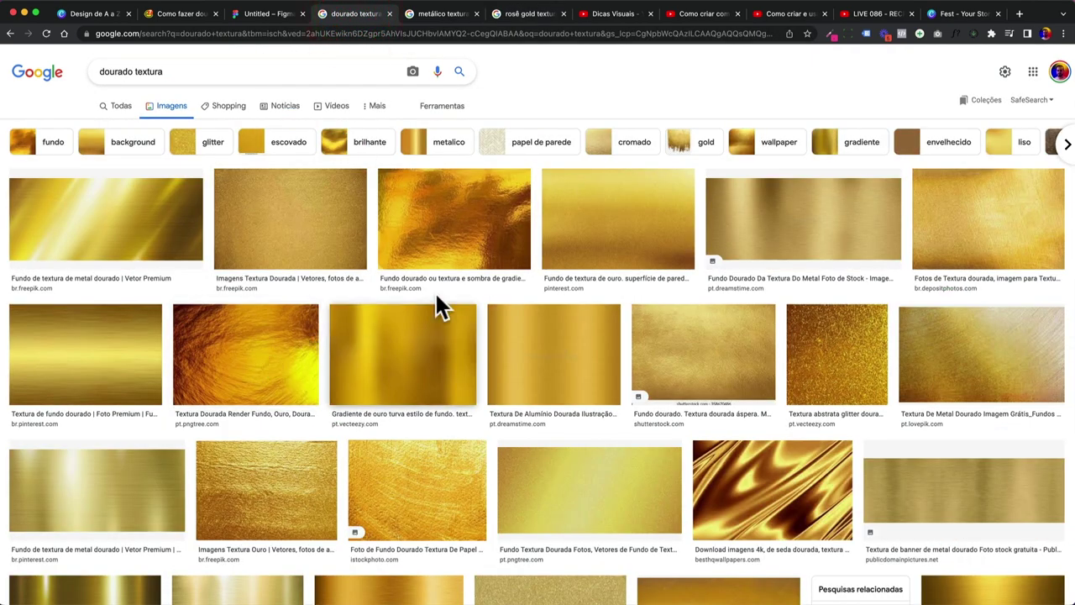
left_click(126, 238)
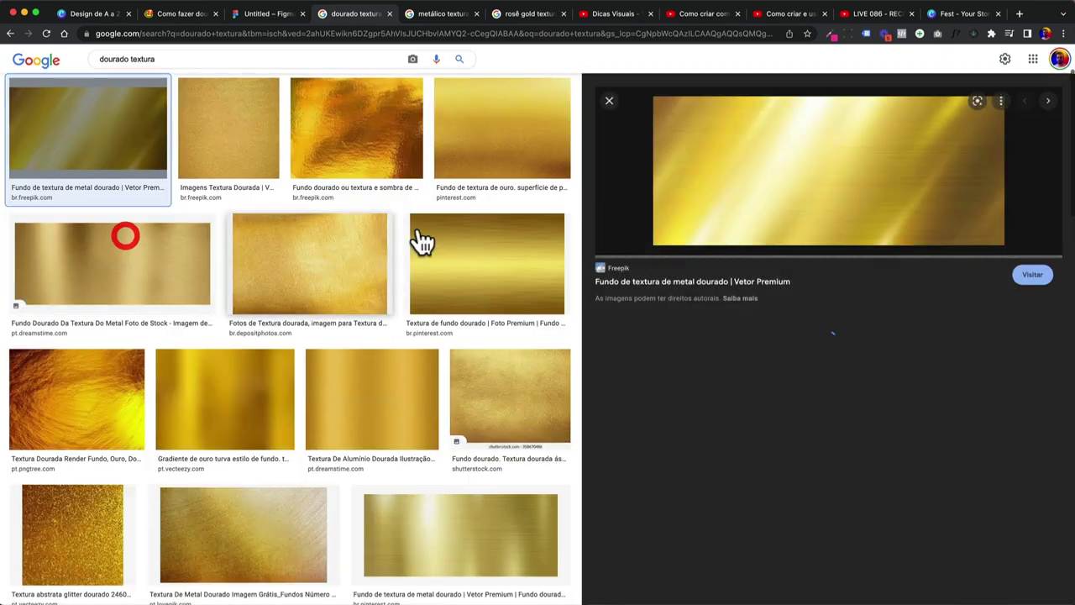
right_click(729, 172)
left_click(753, 296)
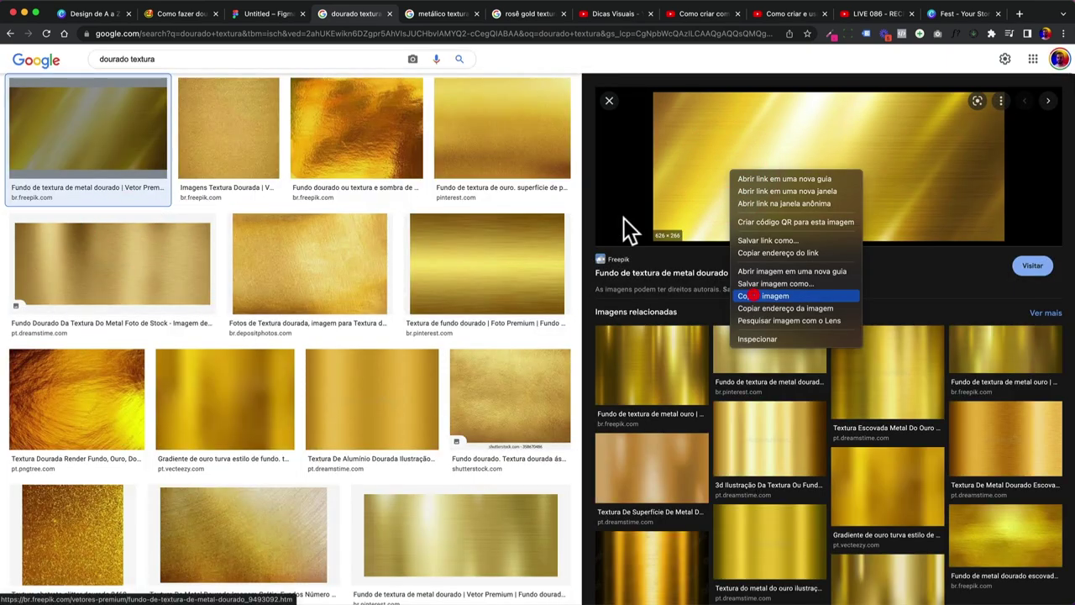
left_click(273, 14)
left_click(483, 428)
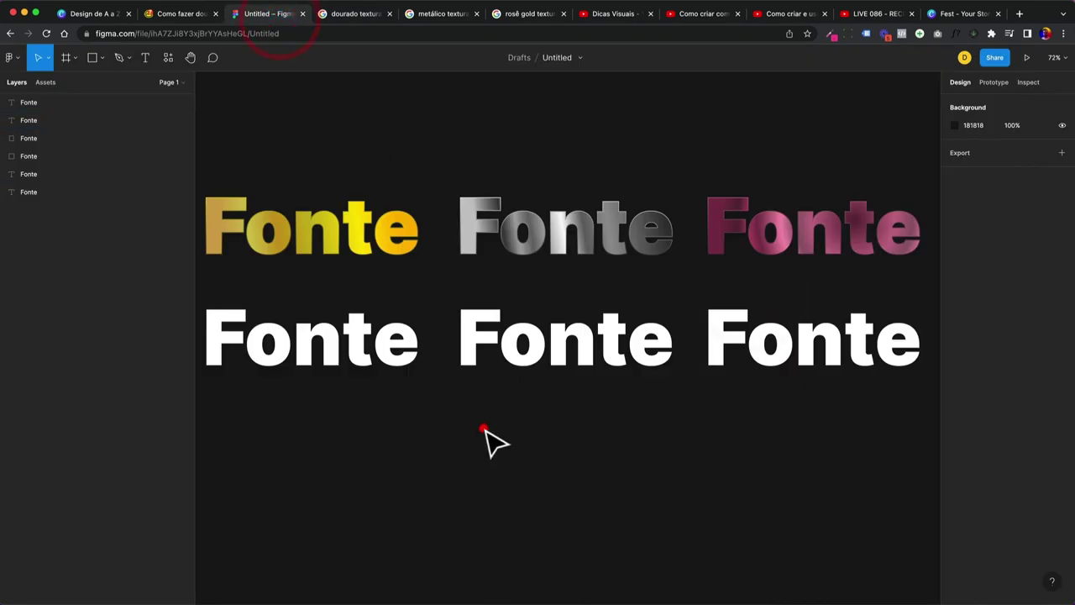
Paste the copied gold texture as the image fill of the bottom-left white Fonte.
left_click(351, 367)
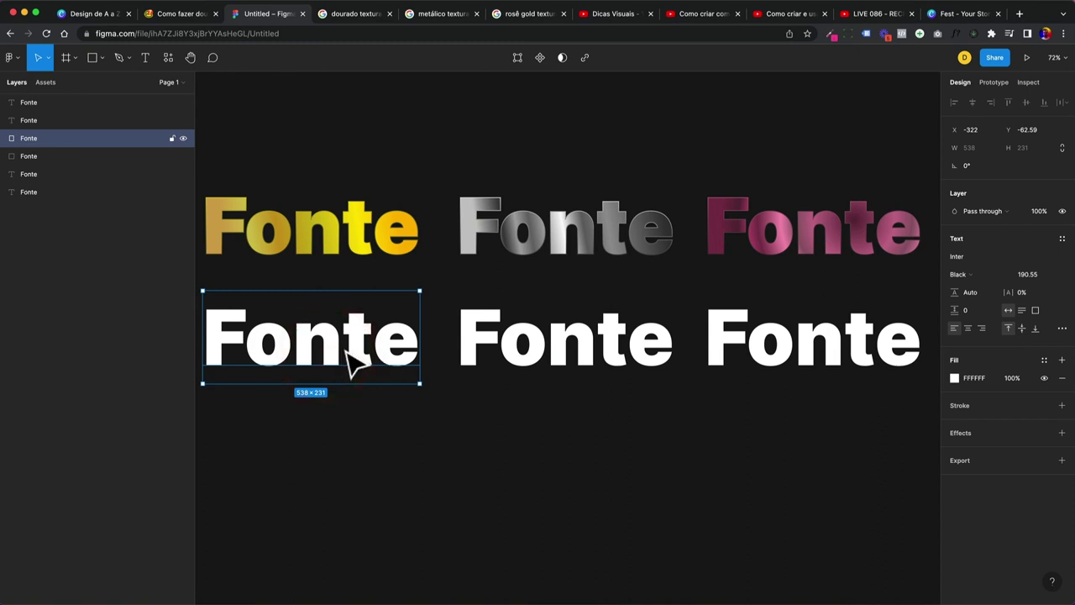
key("ctrl+v")
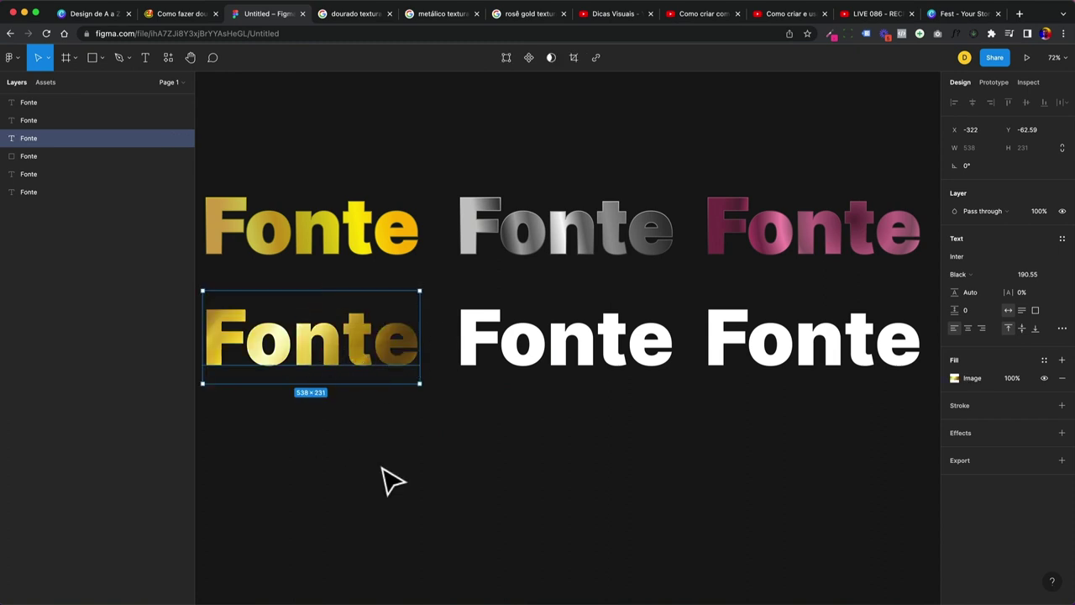
left_click(954, 378)
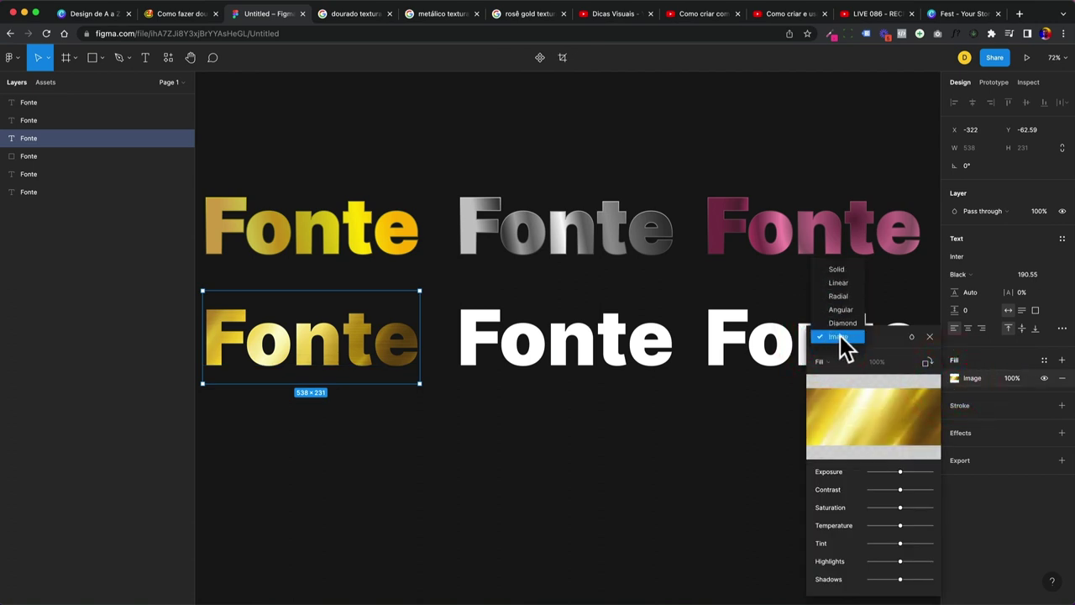
left_click(645, 408)
left_click(581, 412)
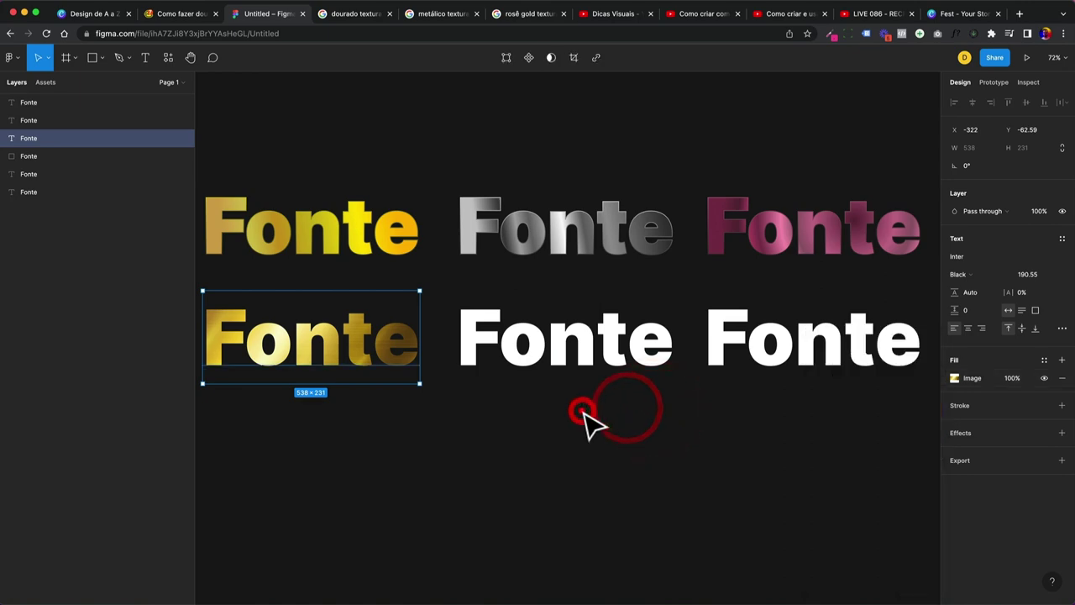
Preview brushed metal textures and filter the metálico textura results to large images.
left_click(432, 14)
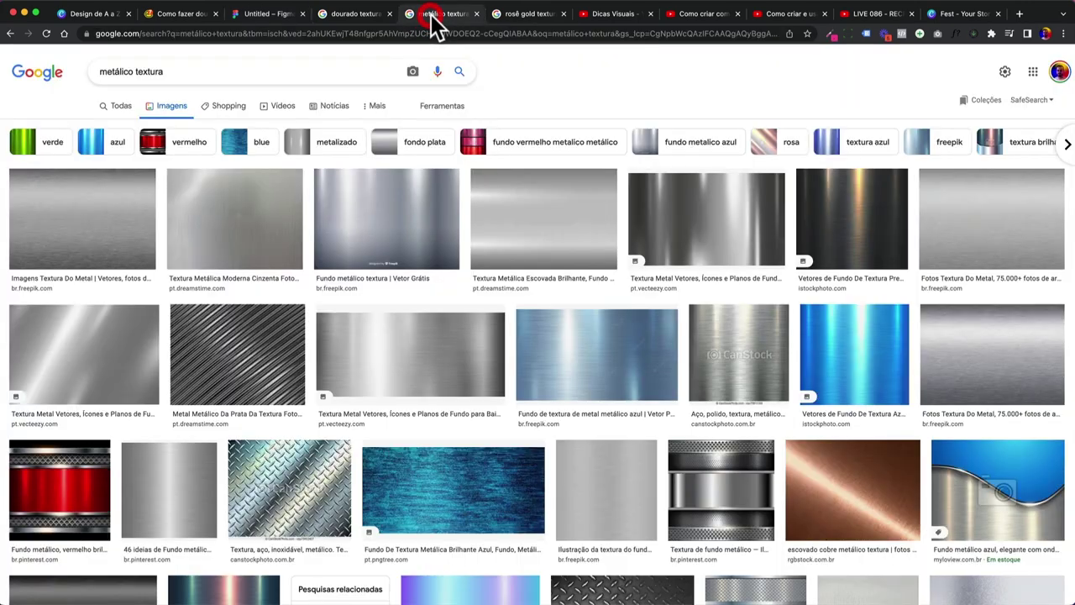
left_click(710, 232)
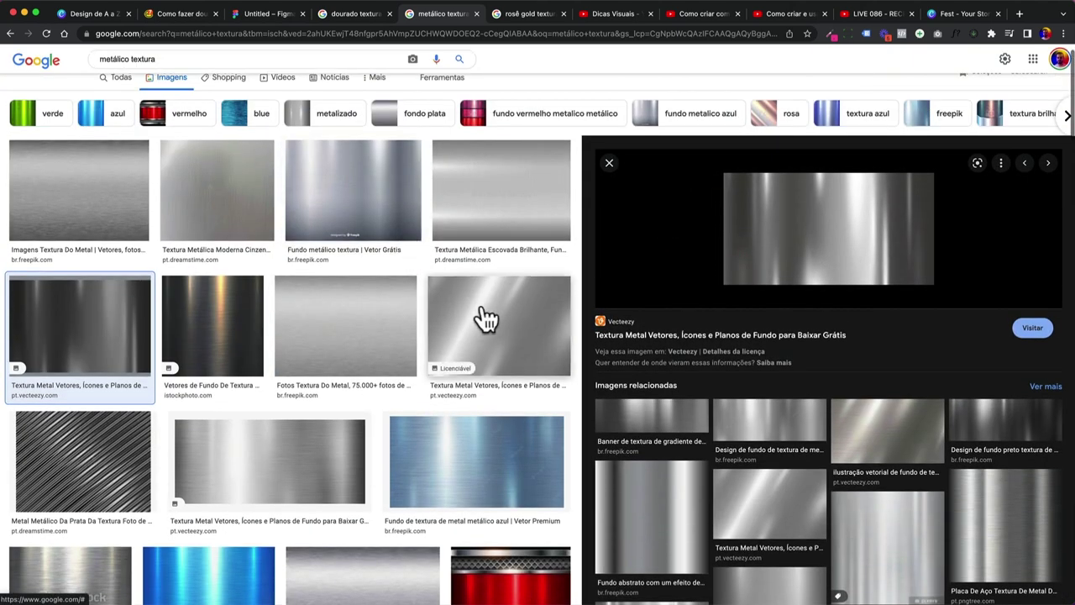
left_click(486, 317)
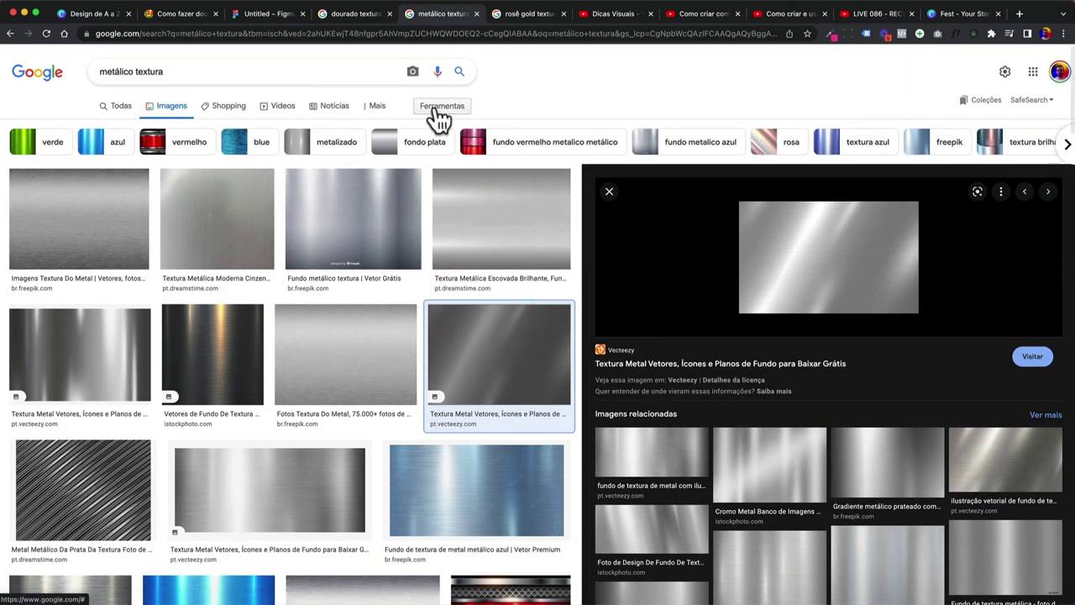
left_click(445, 111)
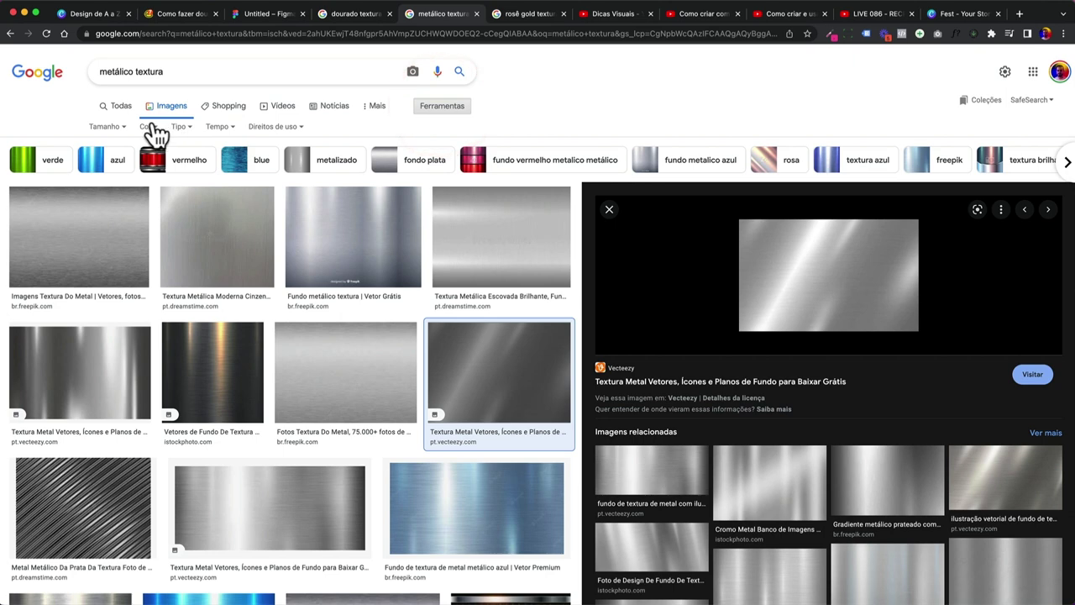
left_click(114, 127)
left_click(106, 165)
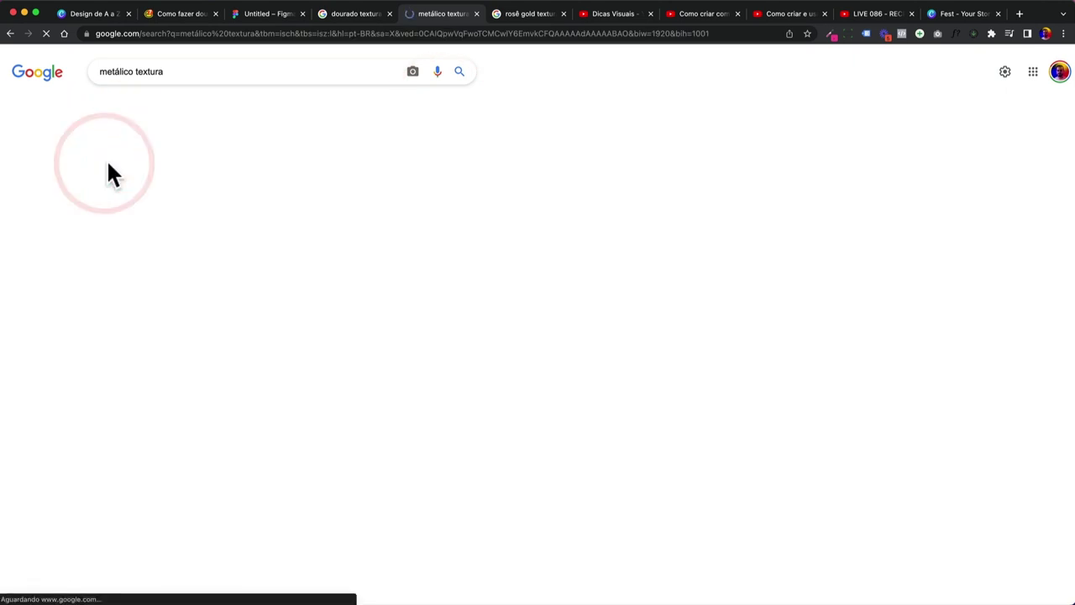
Browse the large results and preview the silver metallic background with a curve.
scroll(403, 340, "down", 1)
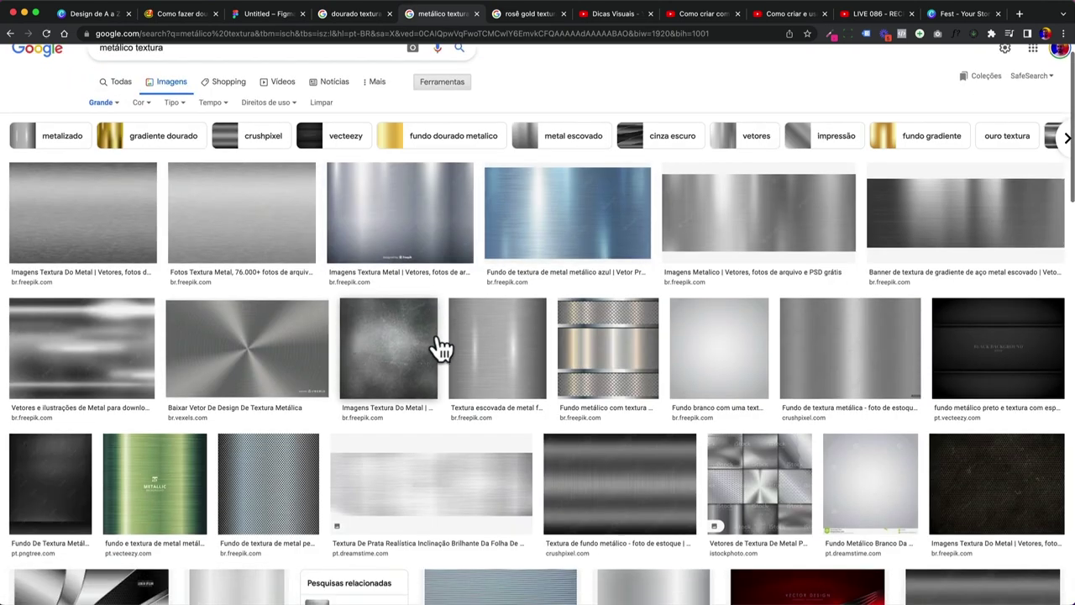
scroll(252, 362, "down", 1)
scroll(240, 364, "down", 2)
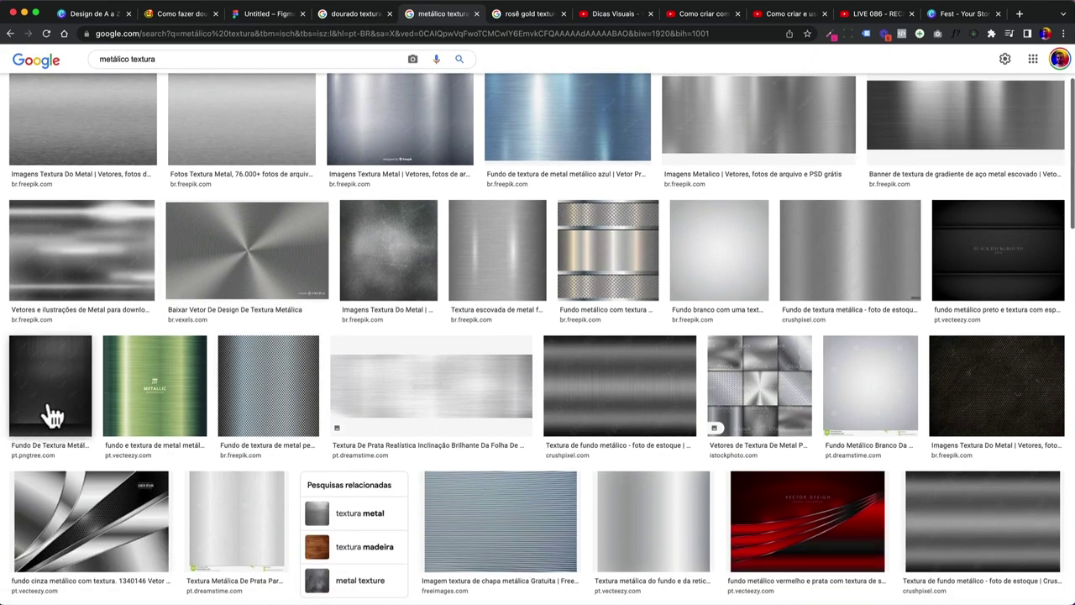
scroll(48, 420, "down", 2)
scroll(84, 415, "down", 1)
scroll(370, 424, "down", 1)
scroll(372, 422, "down", 2)
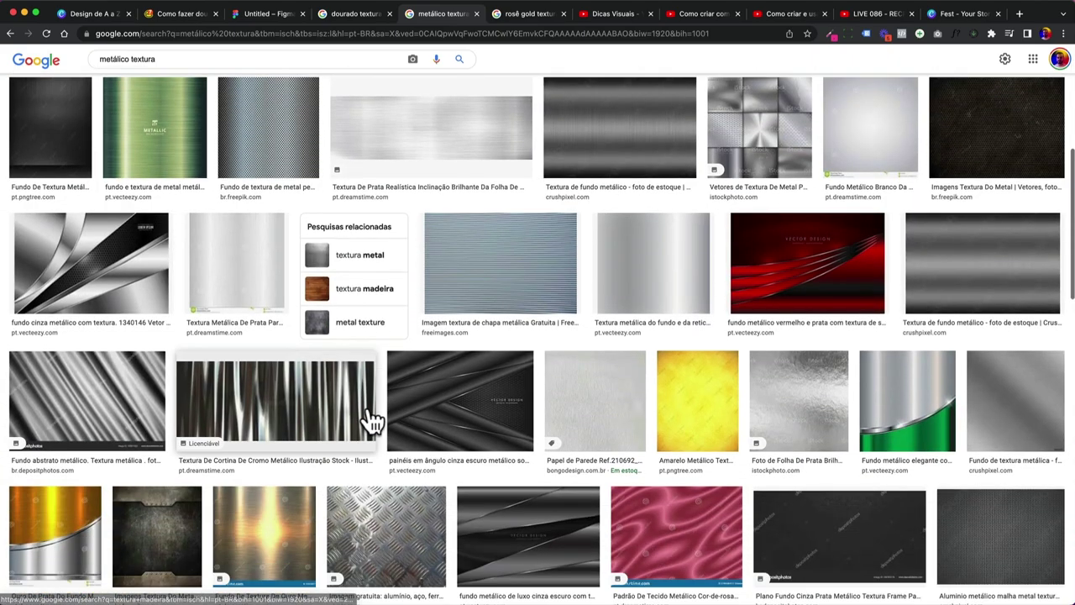
scroll(372, 421, "down", 3)
scroll(475, 435, "down", 2)
scroll(476, 434, "down", 2)
scroll(478, 437, "down", 5)
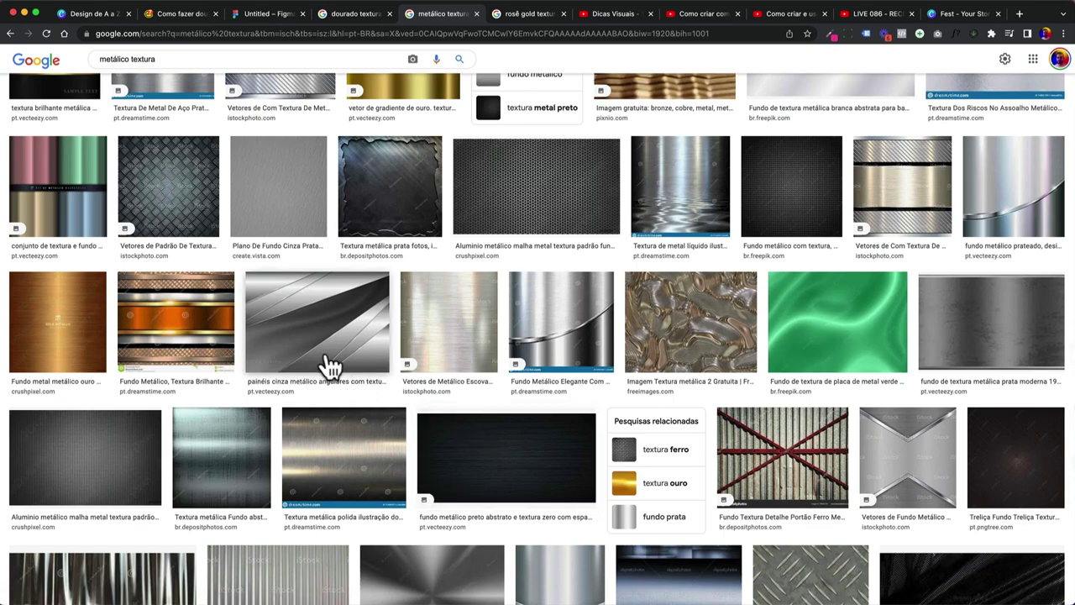
left_click(326, 362)
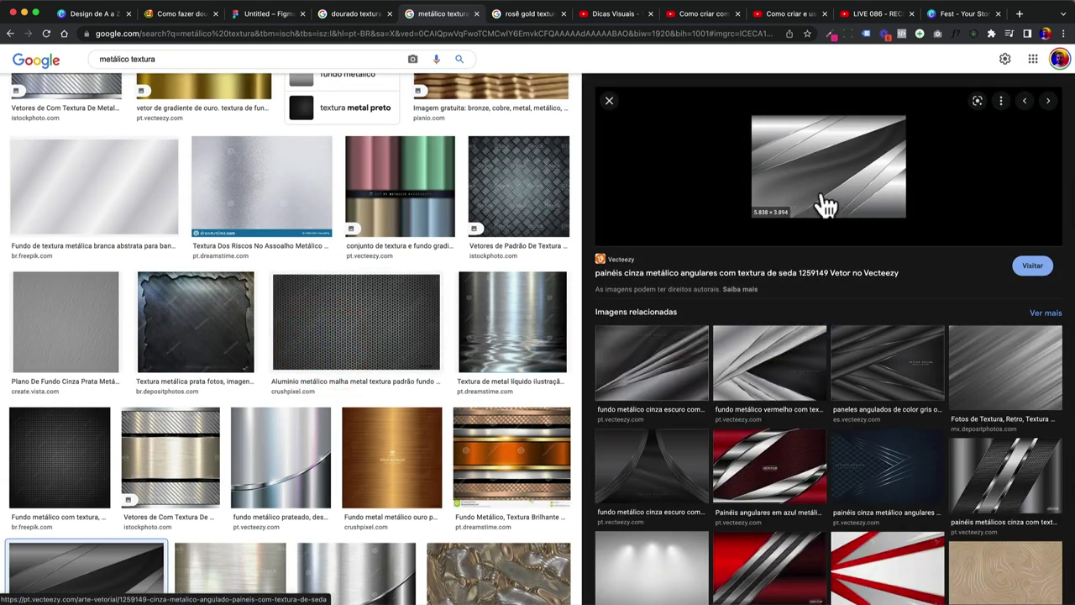
scroll(329, 412, "down", 2)
left_click(288, 391)
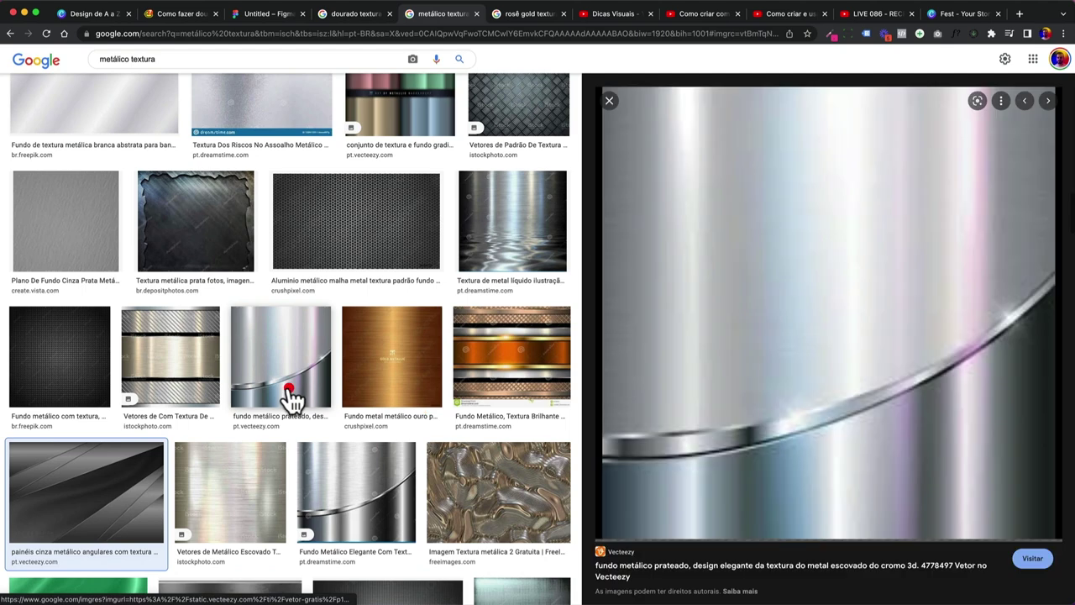
Save the silver texture as a JPEG in _LIVES, then select Figma's middle lower Fonte.
right_click(759, 320)
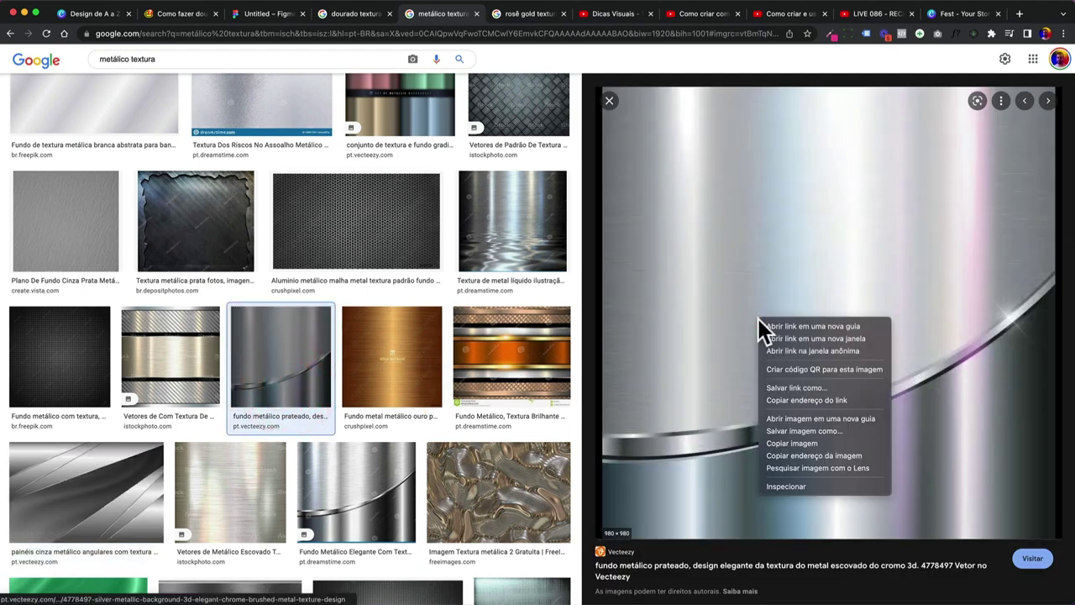
left_click(791, 431)
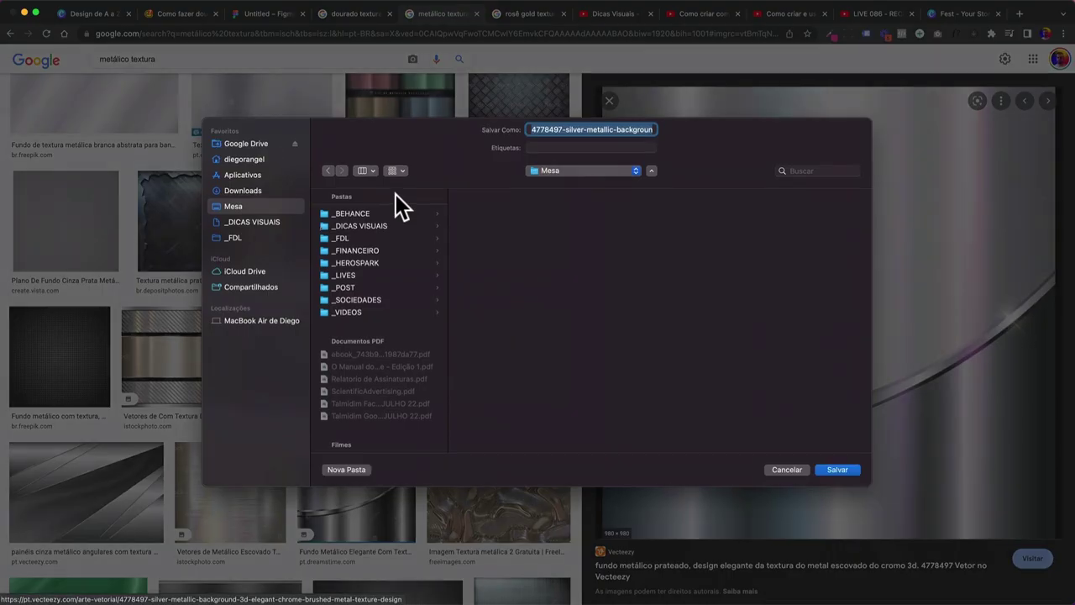
left_click(347, 275)
left_click(832, 470)
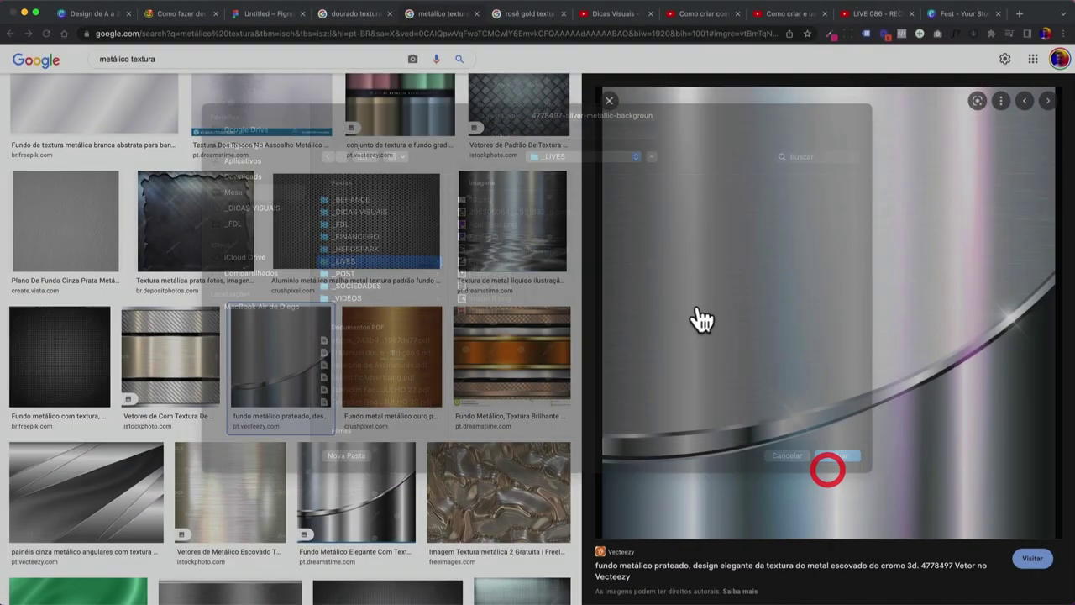
left_click(256, 15)
left_click(544, 331)
left_click(954, 378)
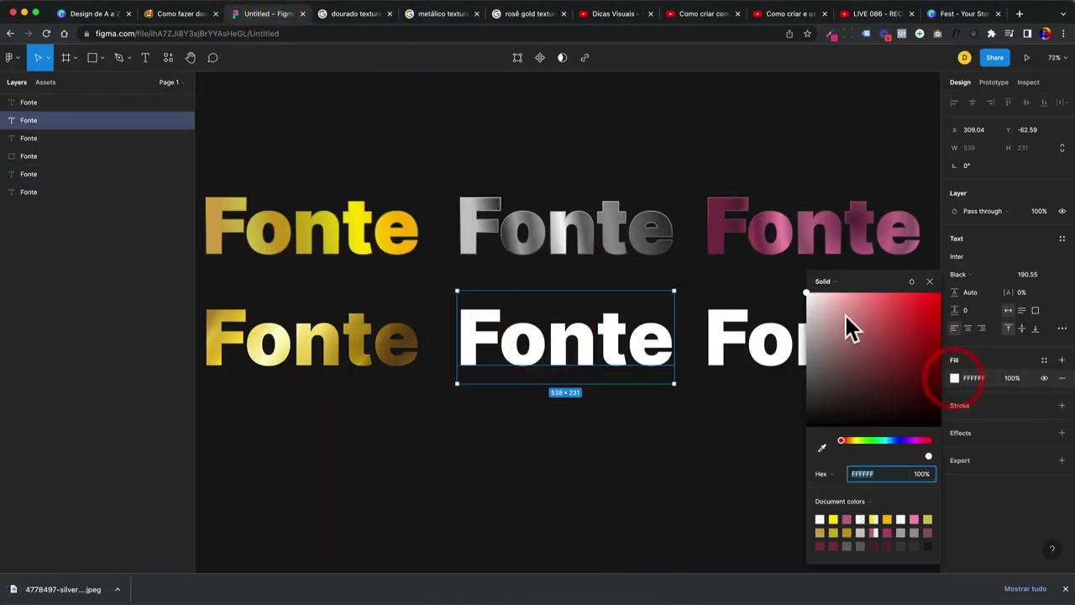
Change the middle Fonte's fill to an Image using the silver texture from _LIVES.
left_click(827, 279)
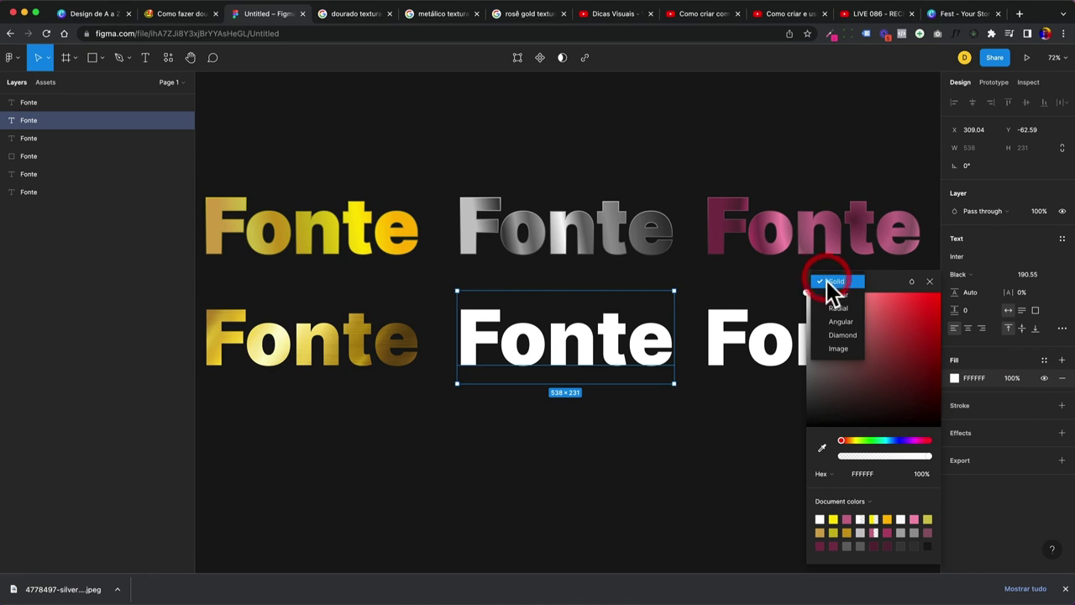
left_click(833, 347)
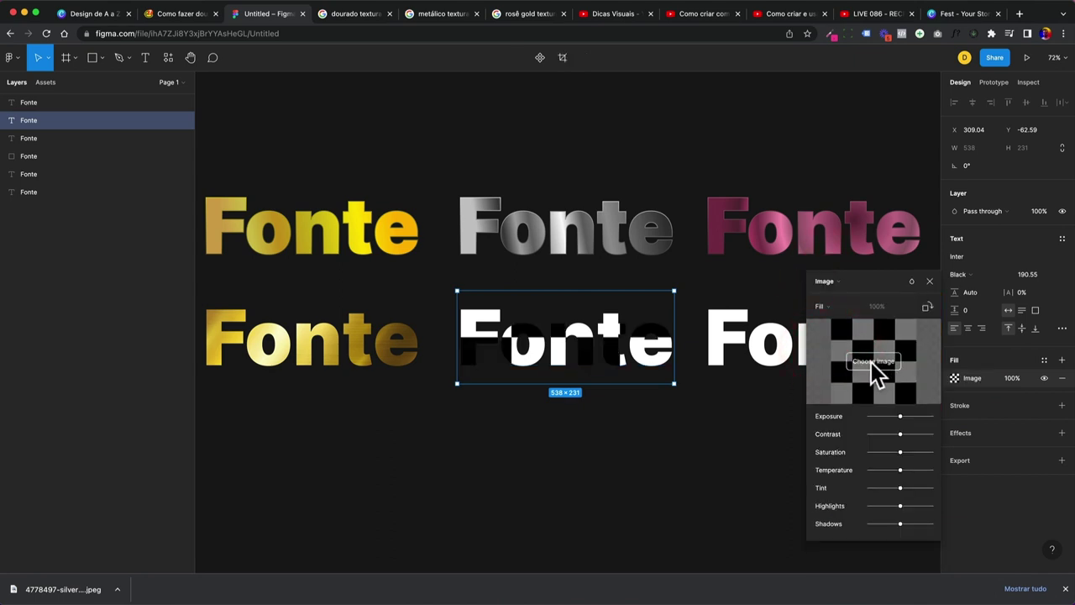
left_click(872, 361)
left_click(252, 245)
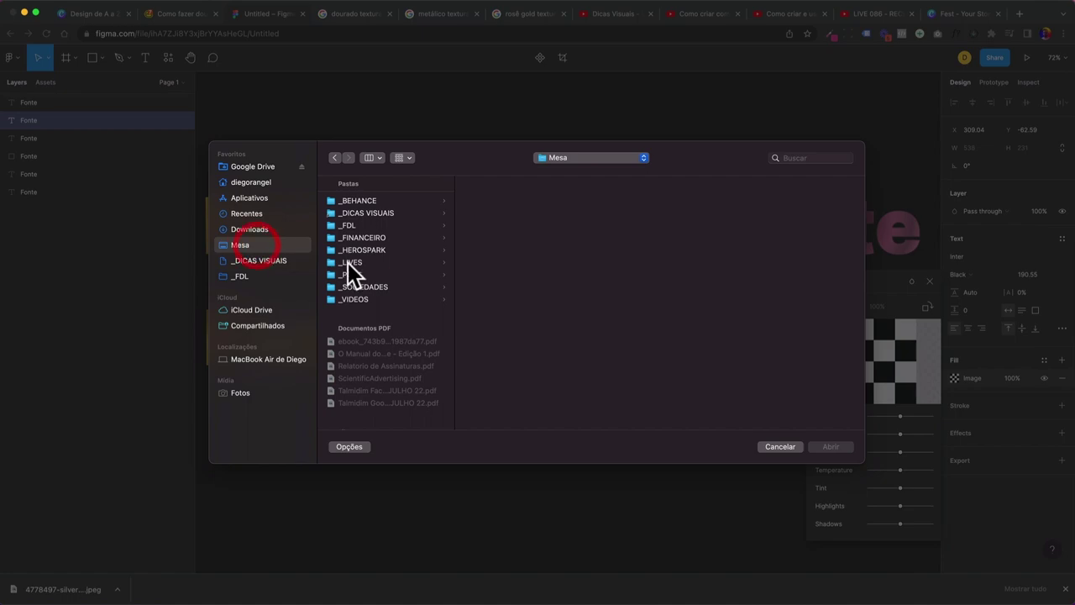
left_click(351, 262)
left_click(499, 211)
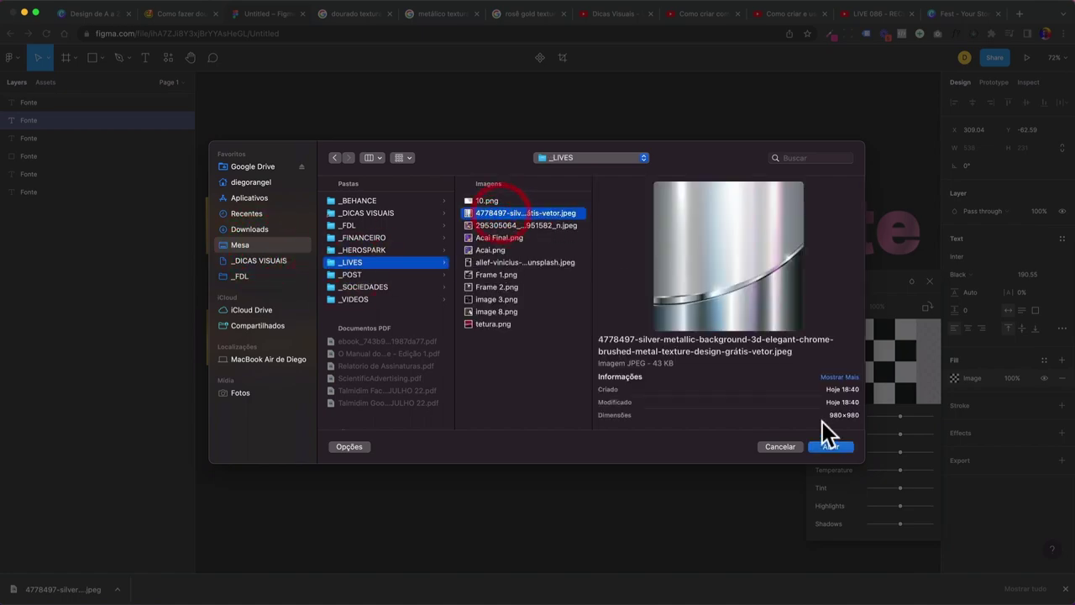
left_click(832, 446)
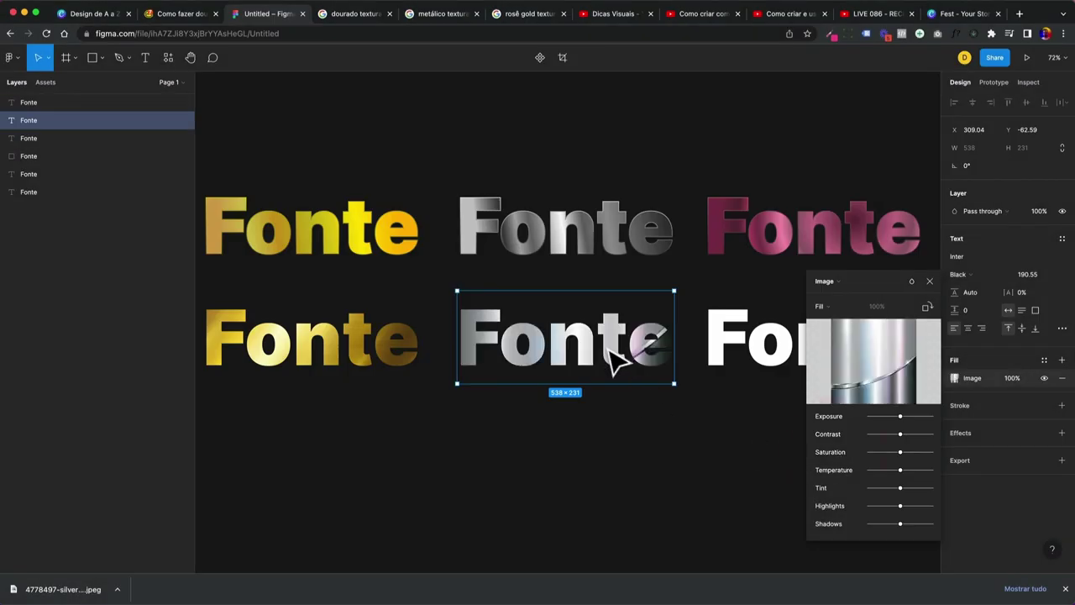
Set the image fill to Crop, rotate it about 15°, reposition and slightly enlarge it.
left_click(833, 305)
left_click(834, 330)
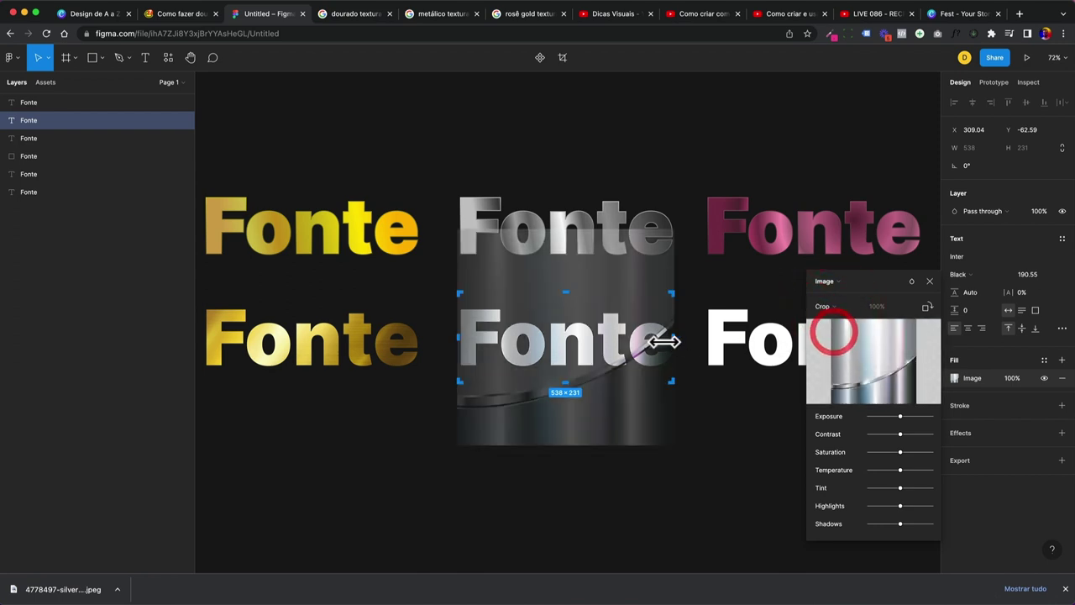
left_click_drag(587, 402, 606, 385)
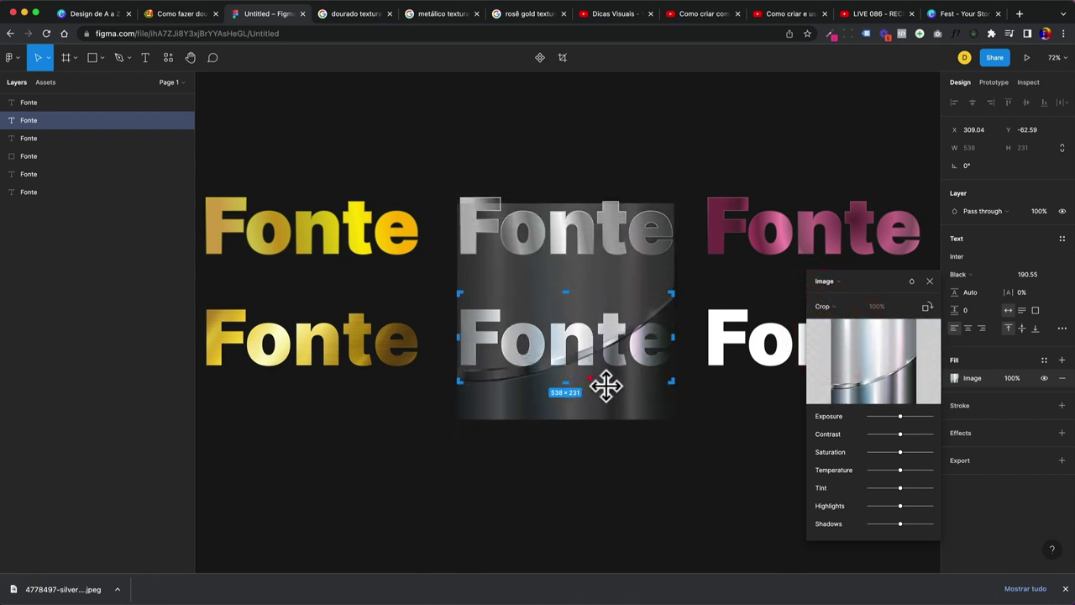
left_click_drag(677, 424, 644, 447)
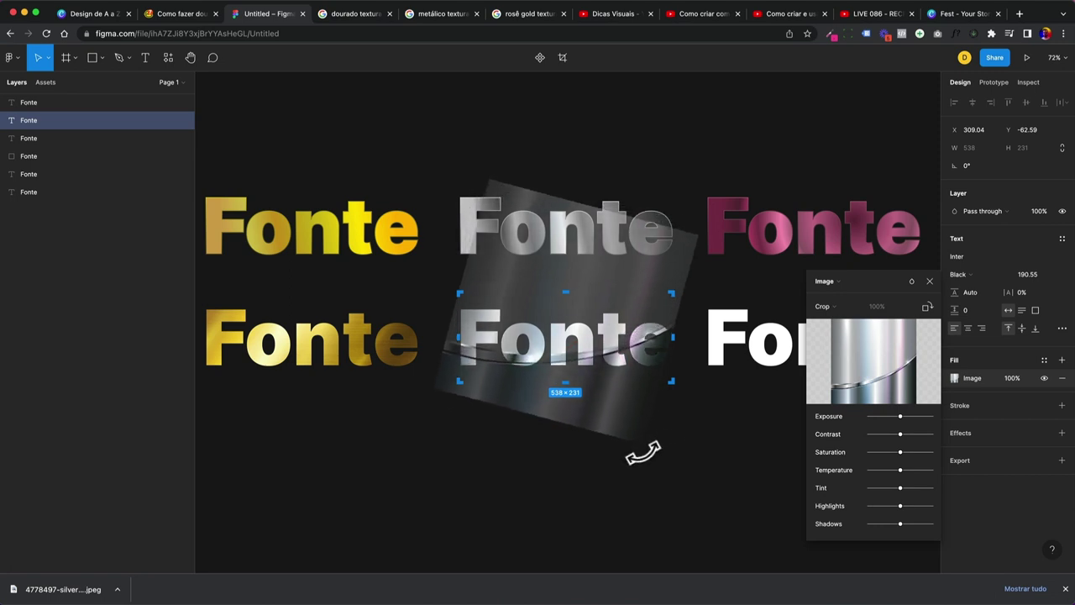
left_click_drag(606, 385, 604, 379)
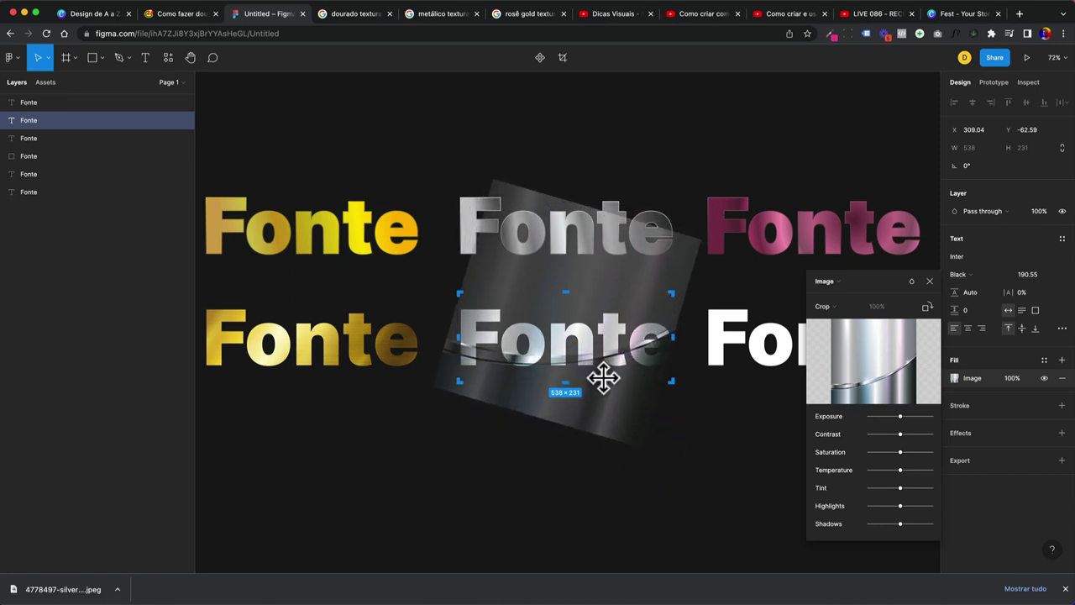
left_click_drag(632, 391, 637, 395)
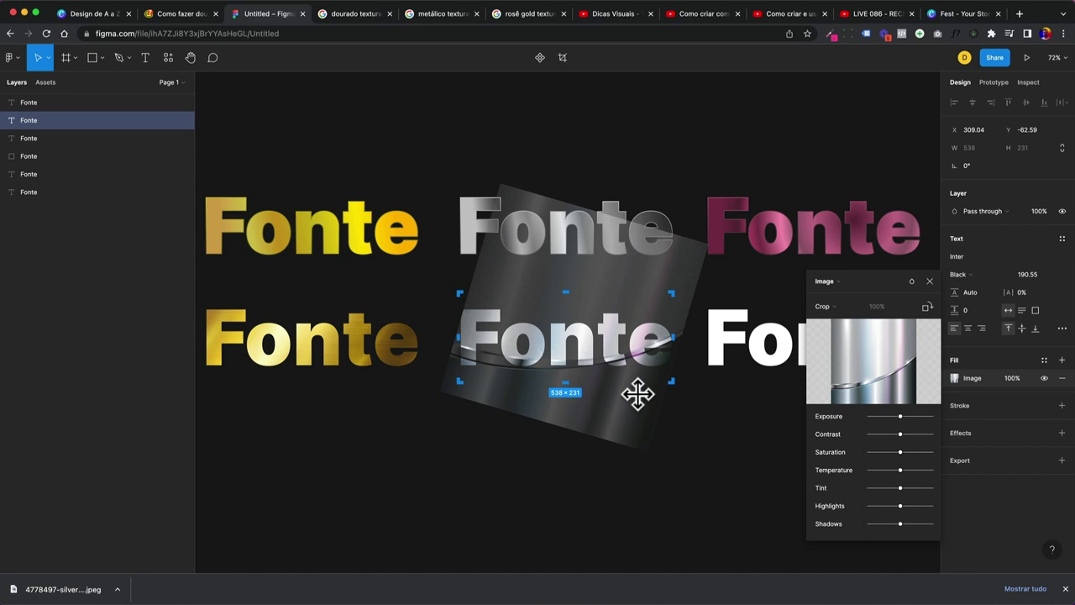
left_click_drag(496, 171, 490, 167)
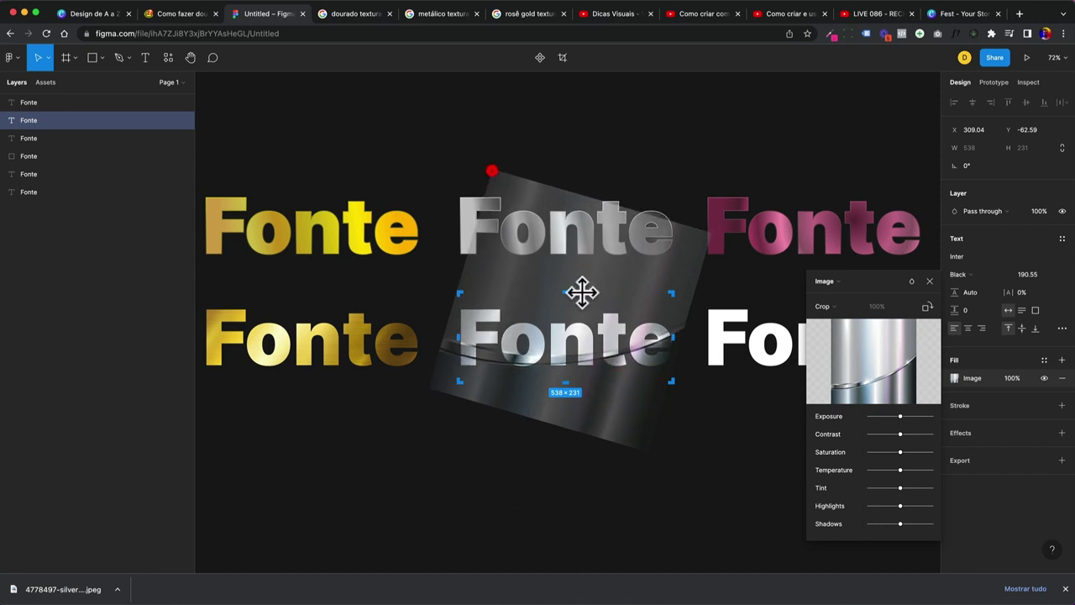
left_click(682, 398)
scroll(576, 388, "up", 5)
scroll(598, 360, "down", 3)
scroll(651, 395, "down", 2)
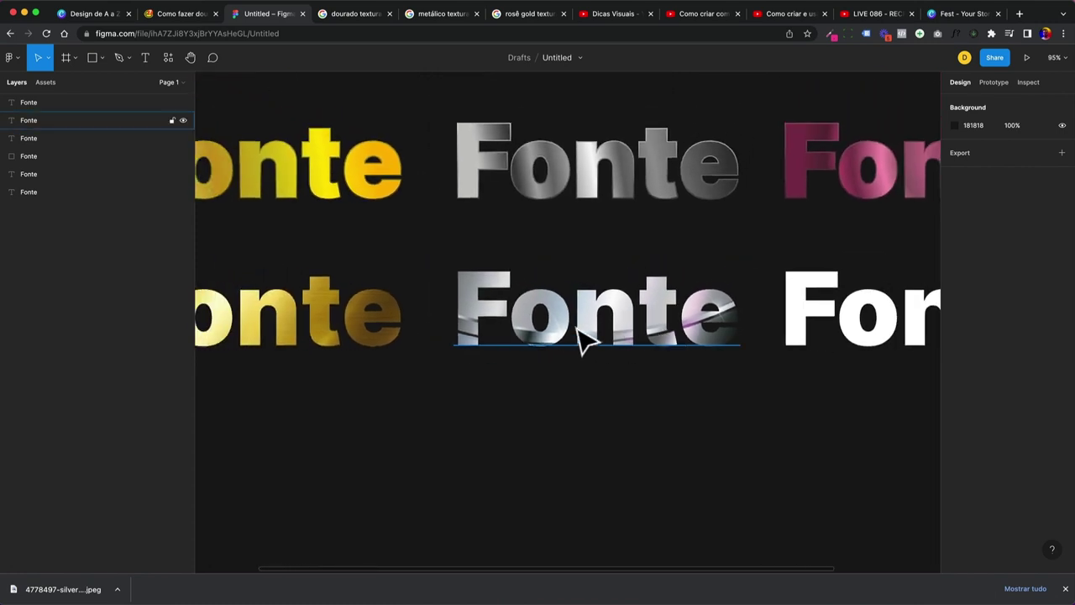
Switch the lower-left gold Fonte's image fill to Crop mode.
left_click(569, 324)
scroll(663, 402, "left", 5)
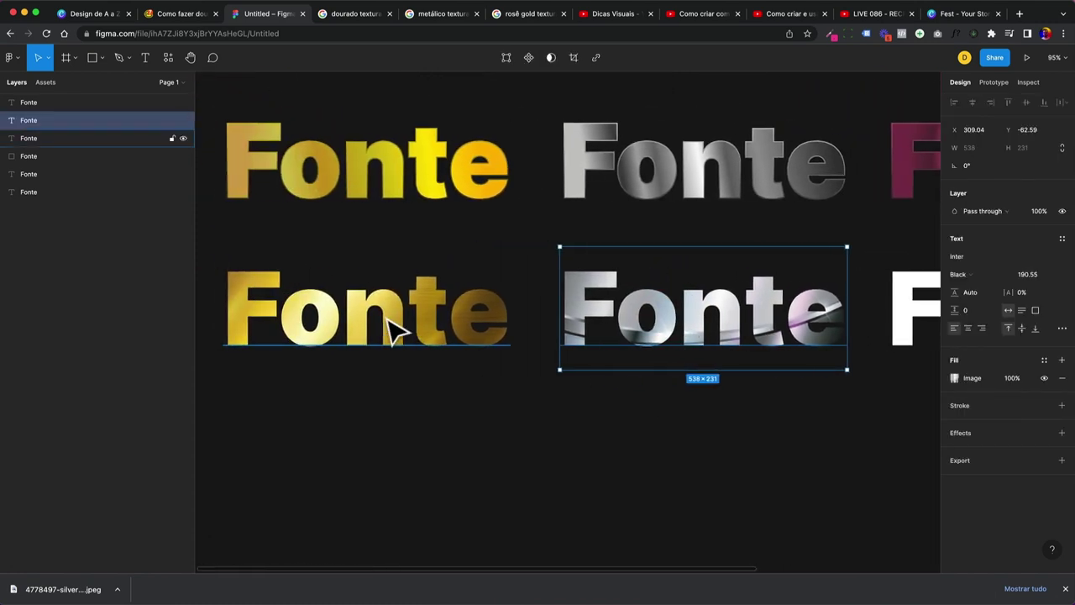
left_click(386, 318)
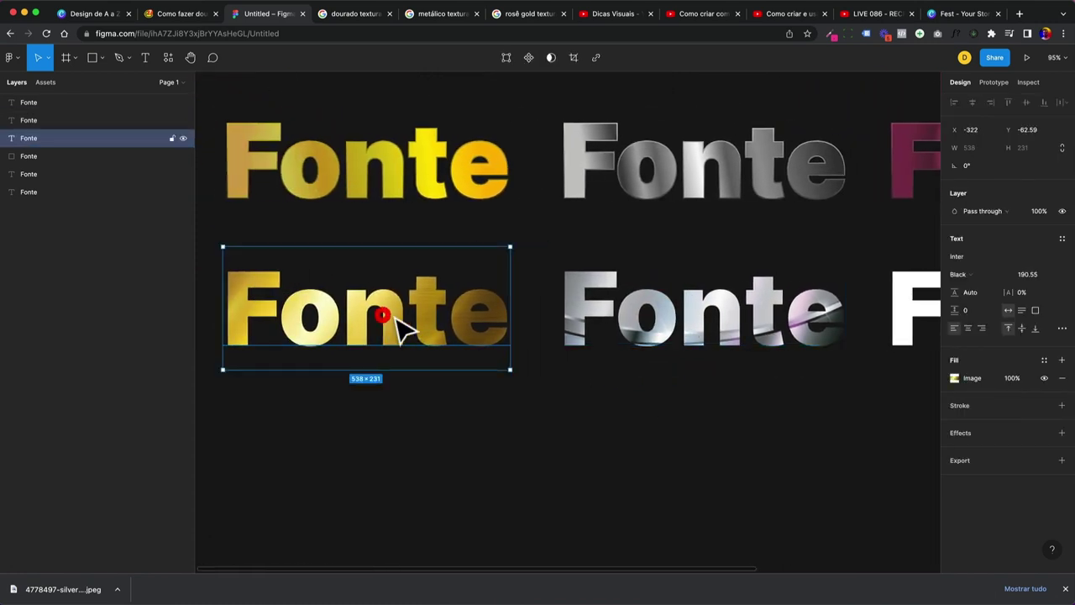
left_click(954, 378)
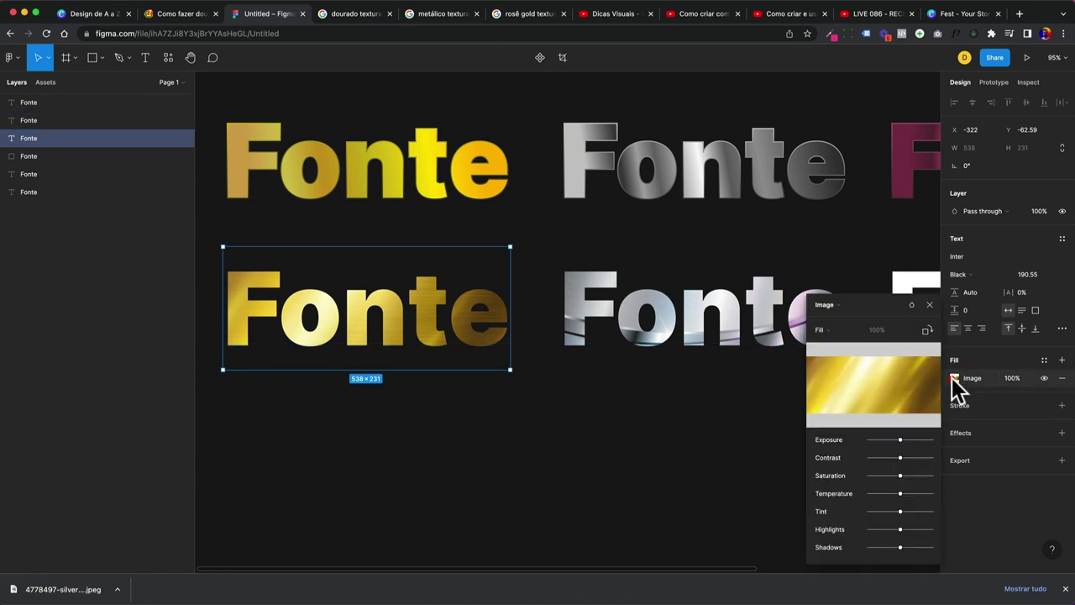
left_click(820, 328)
left_click(832, 339)
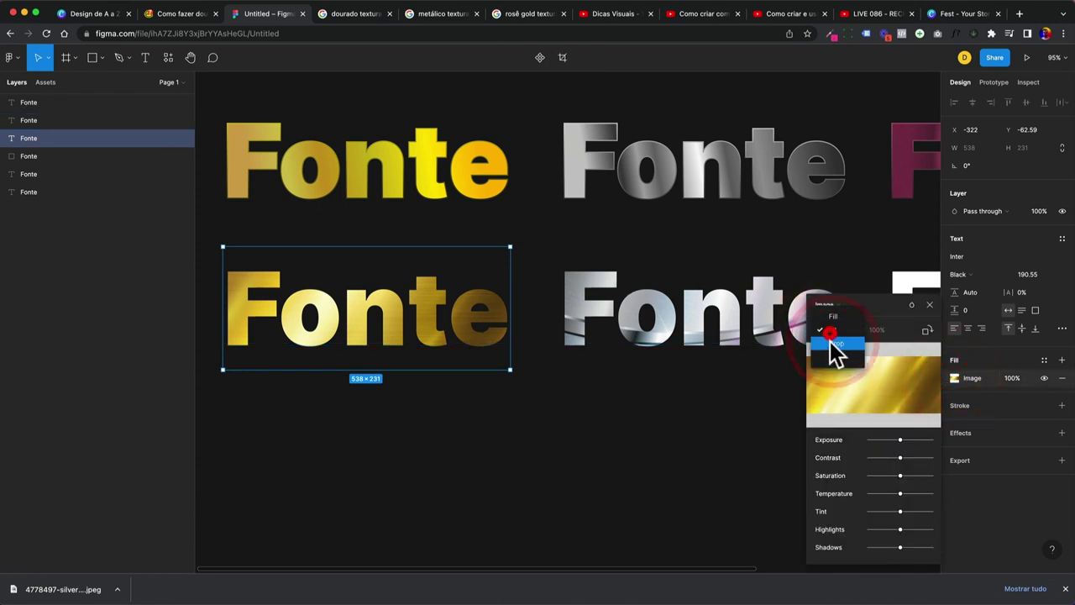
left_click(832, 343)
Enlarge the gold texture to about 667×287 and shift it up-left within the letters.
left_click(421, 351)
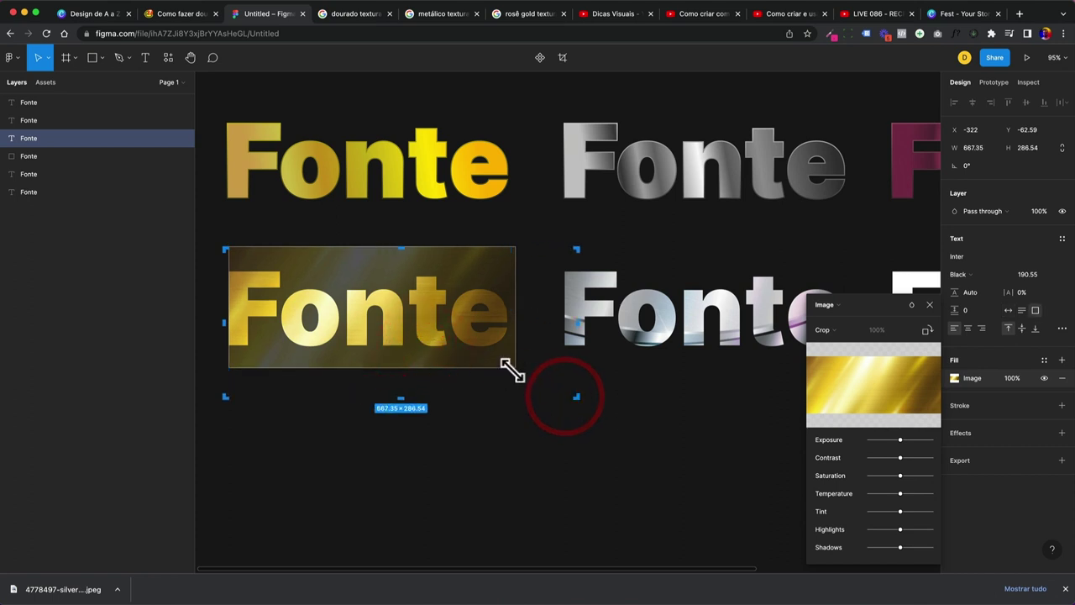
left_click_drag(511, 368, 549, 391)
left_click_drag(505, 363, 498, 357)
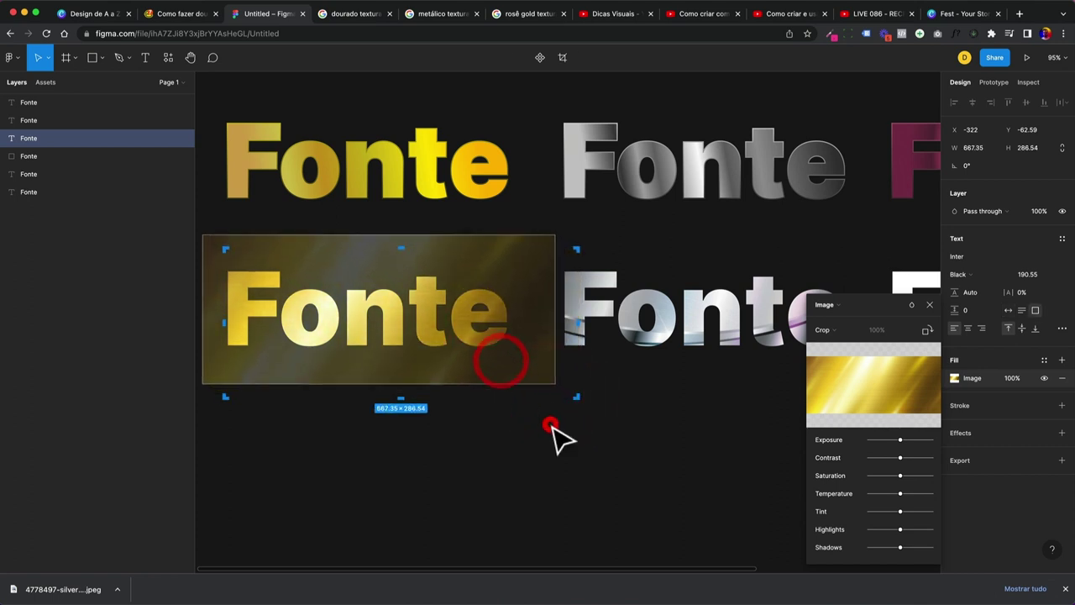
left_click(551, 426)
scroll(541, 433, "right", 5)
scroll(571, 395, "right", 2)
left_click(600, 351)
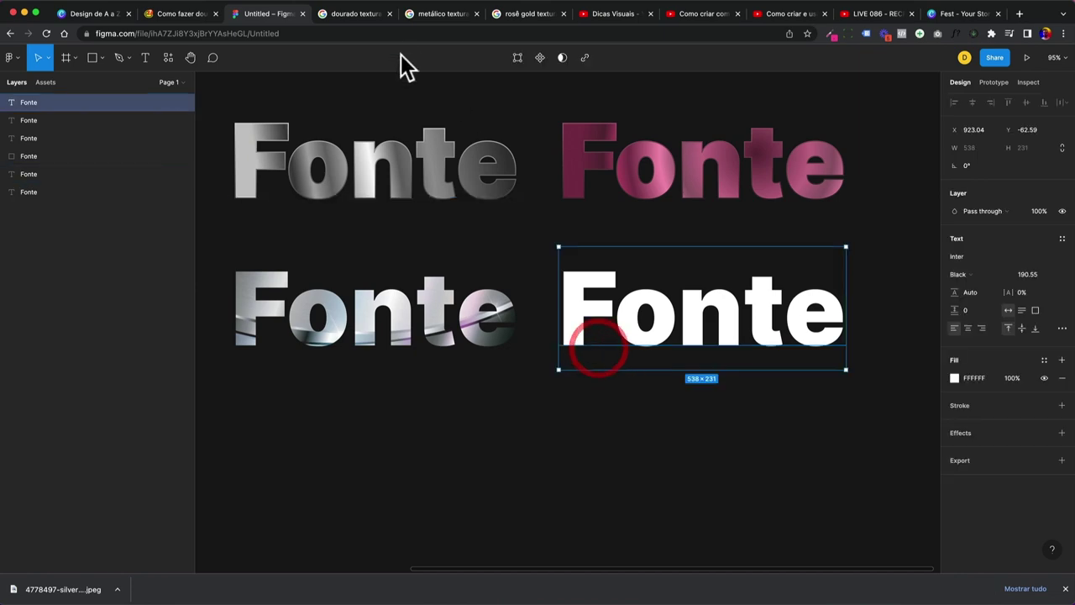
left_click(517, 16)
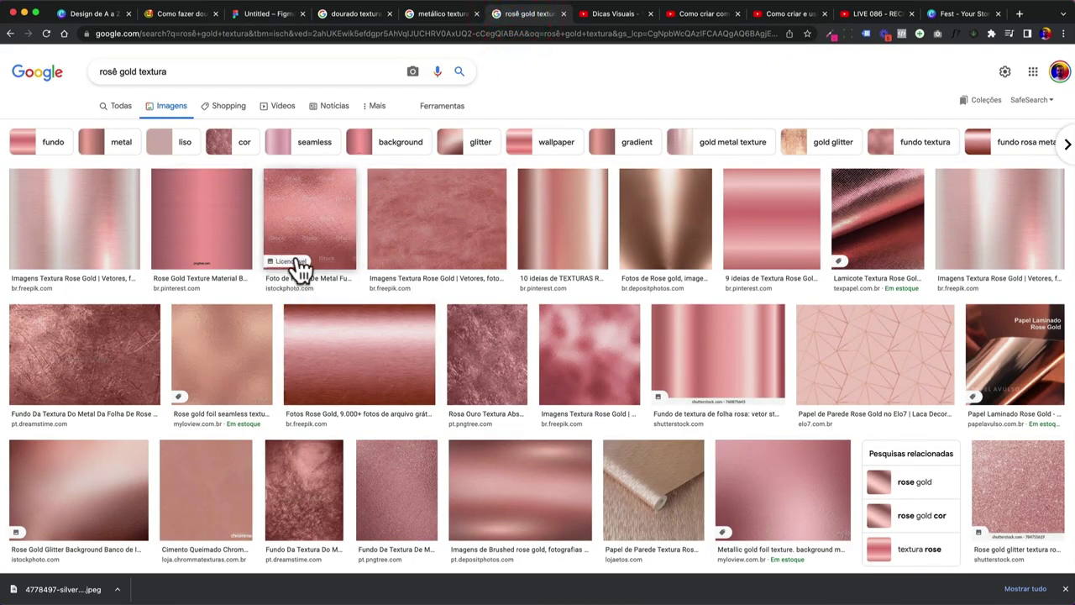
Copy the Freepik rose gold texture image from the results and return to Figma.
left_click(715, 380)
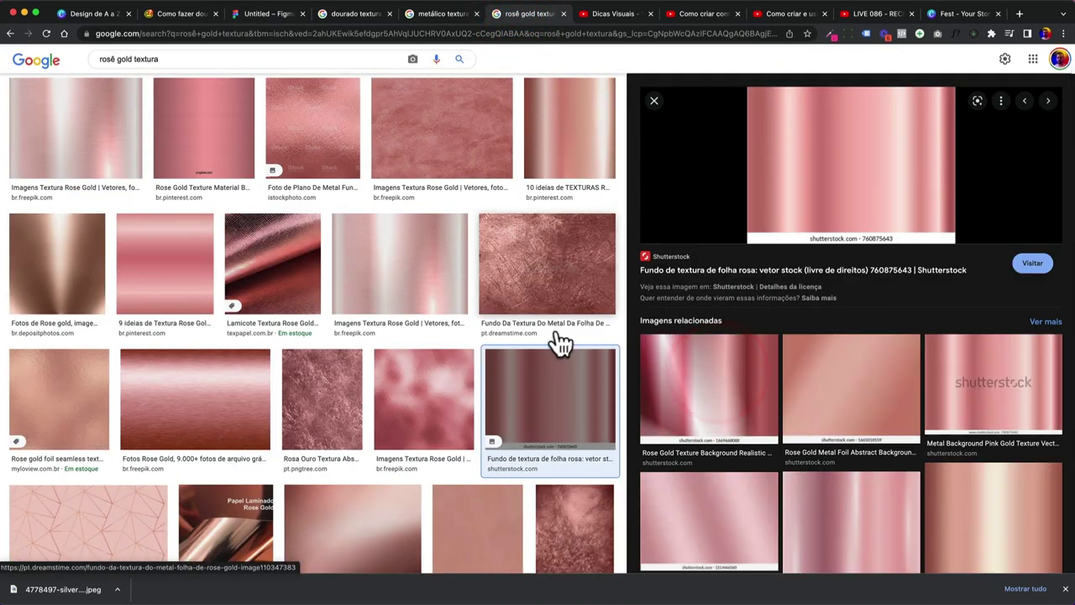
left_click(420, 378)
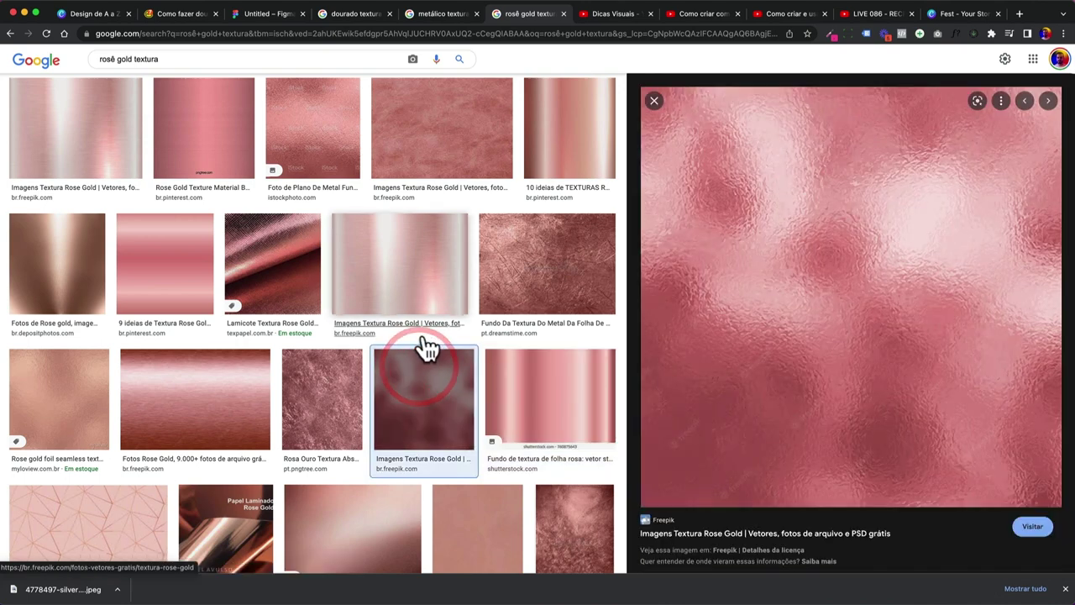
right_click(769, 280)
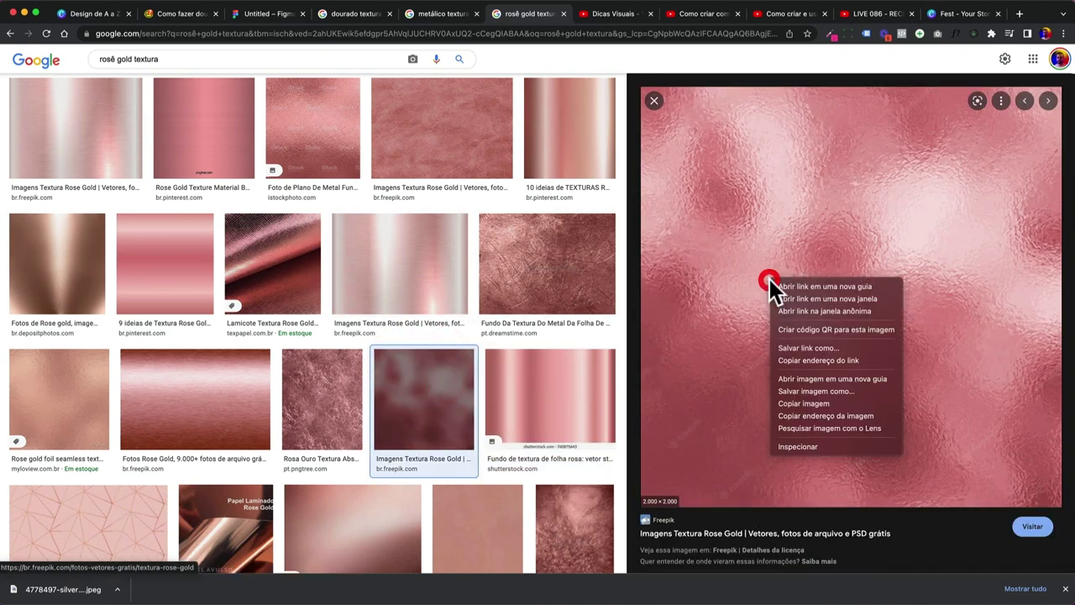
left_click(804, 403)
left_click(267, 14)
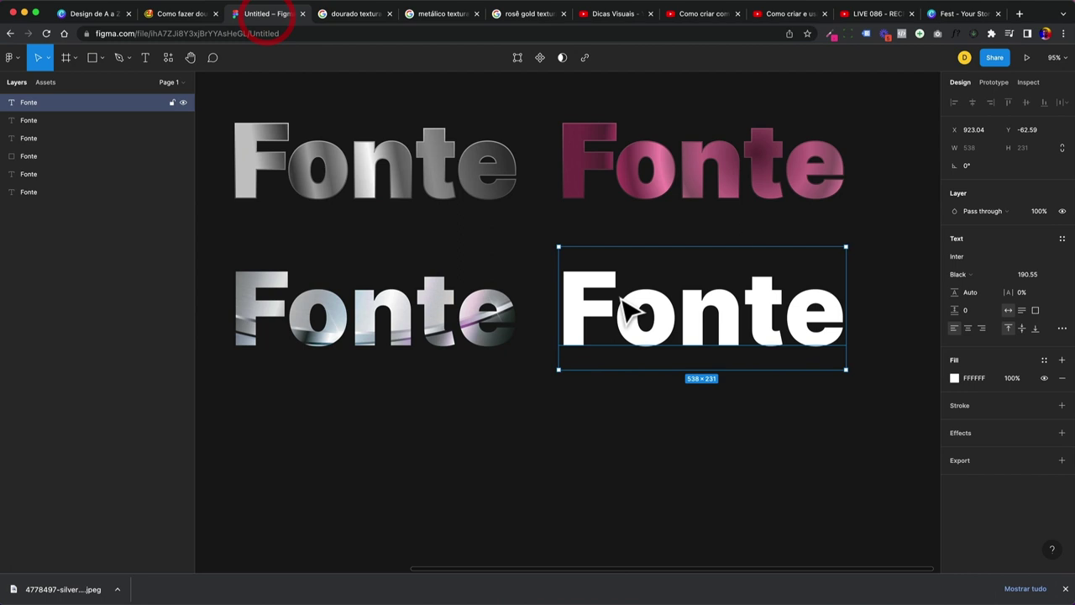
Paste the rose-gold texture fill and marquee-select the bottom row of three texts.
key("ctrl+v")
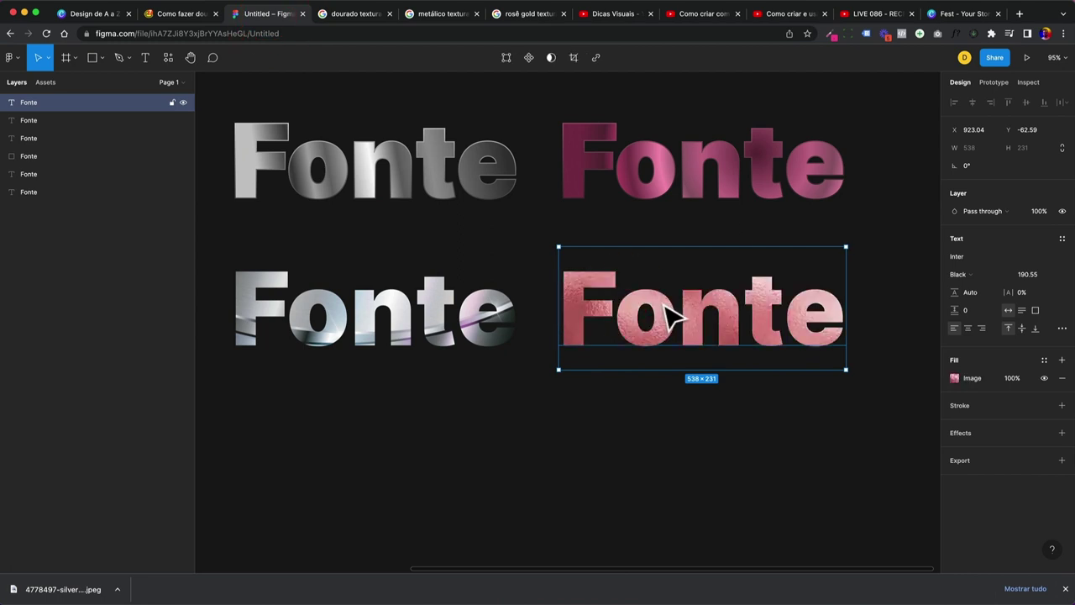
scroll(816, 324, "down", 5)
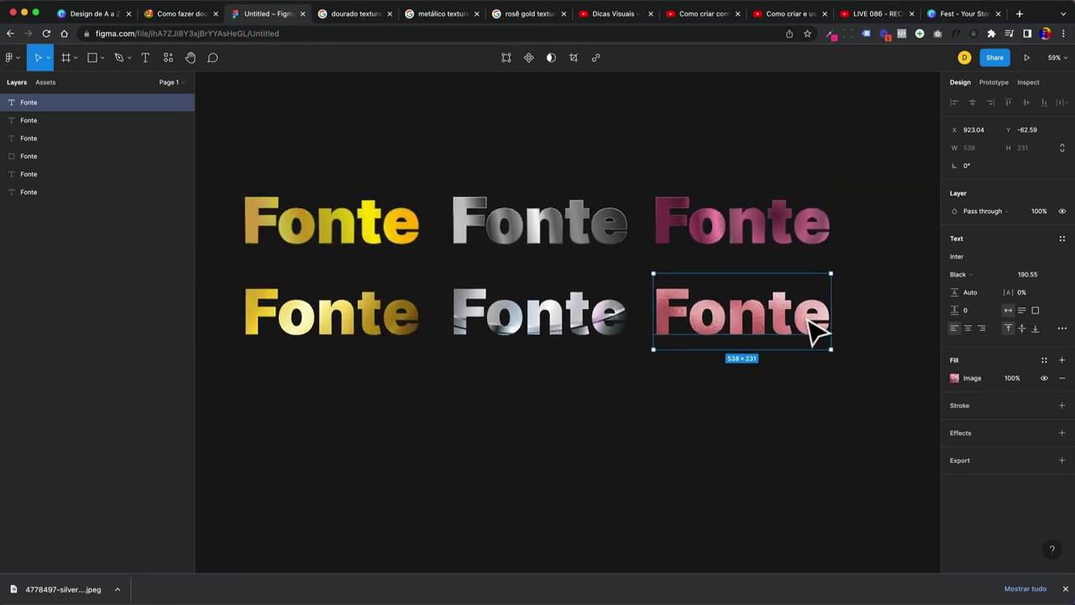
key("ctrl+a")
left_click(750, 396)
left_click_drag(750, 395, 407, 303)
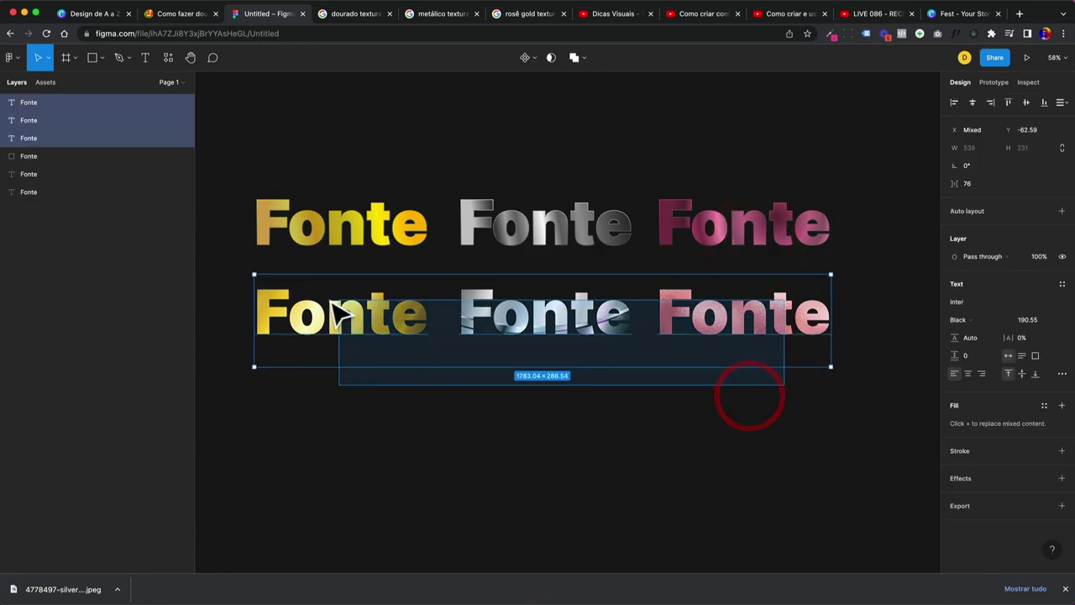
mouse_move(819, 400)
left_mouse_down()
mouse_move(445, 344)
mouse_move(384, 322)
left_mouse_up()
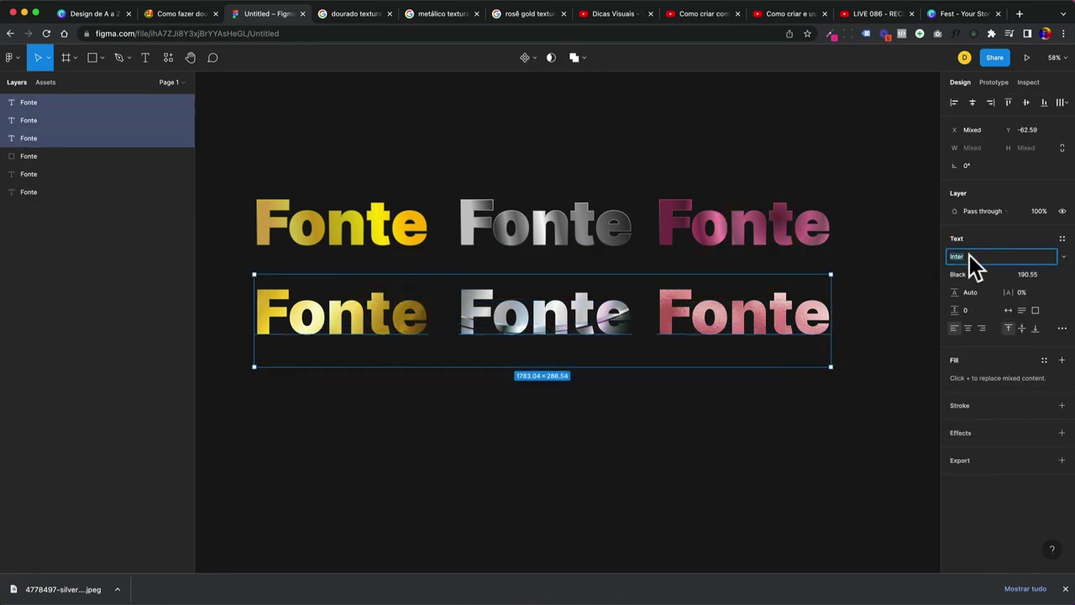
left_click(1002, 256)
type("DIN")
Change the three lower texts' font to DIN Alternate, then to Pacific Again.
key("Return")
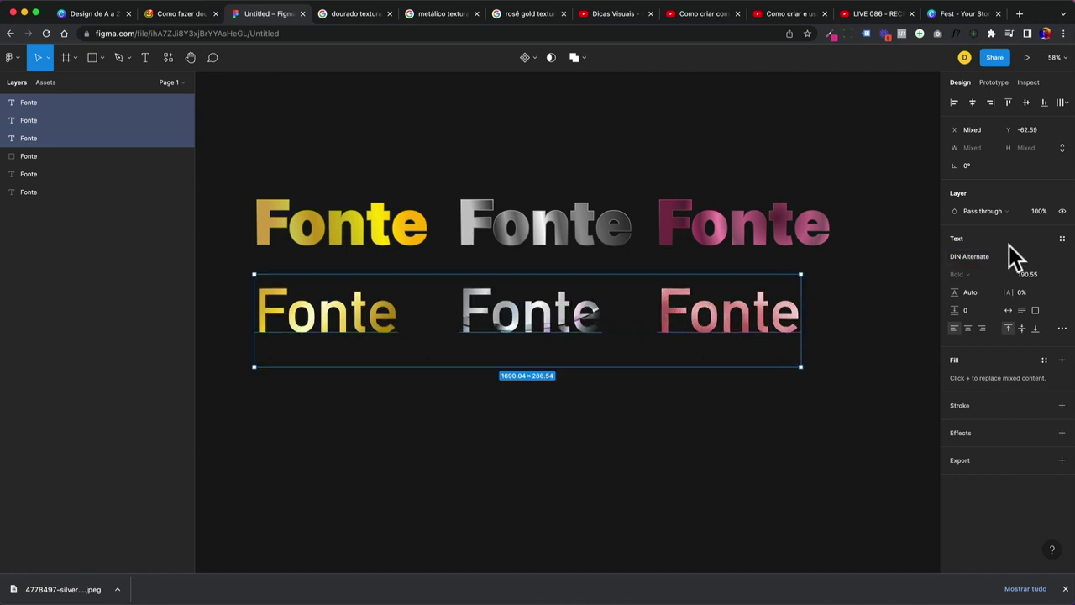
left_click(1059, 255)
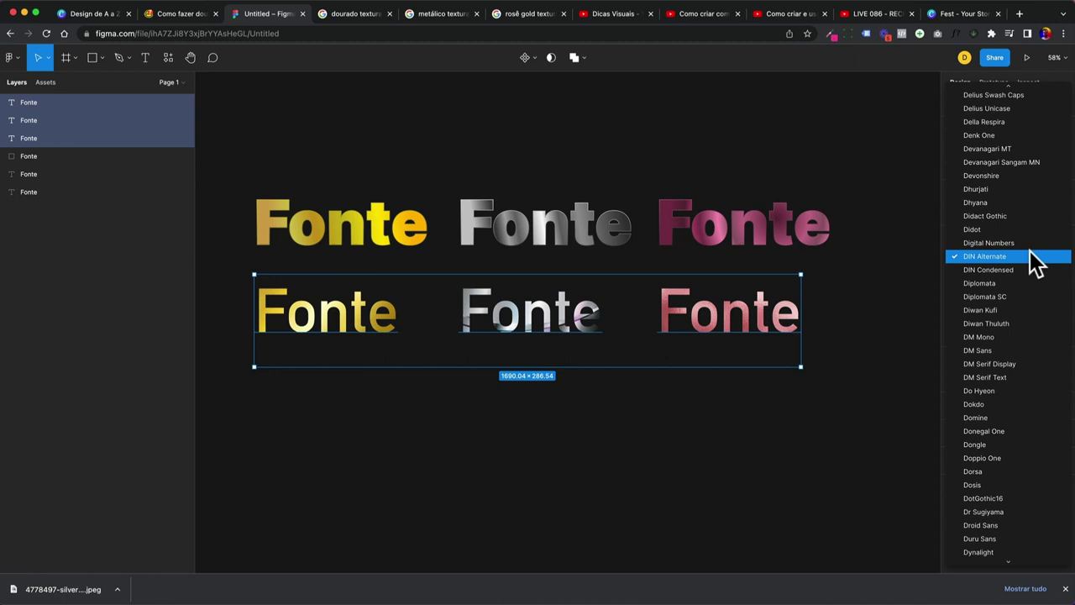
left_click(850, 351)
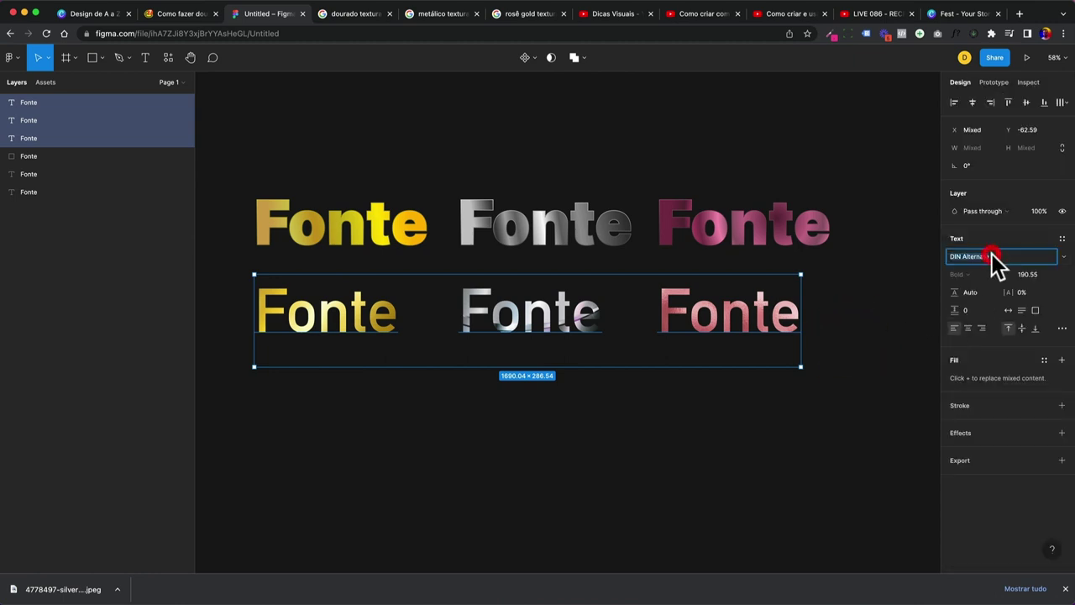
type("Pacific Again")
key("Return")
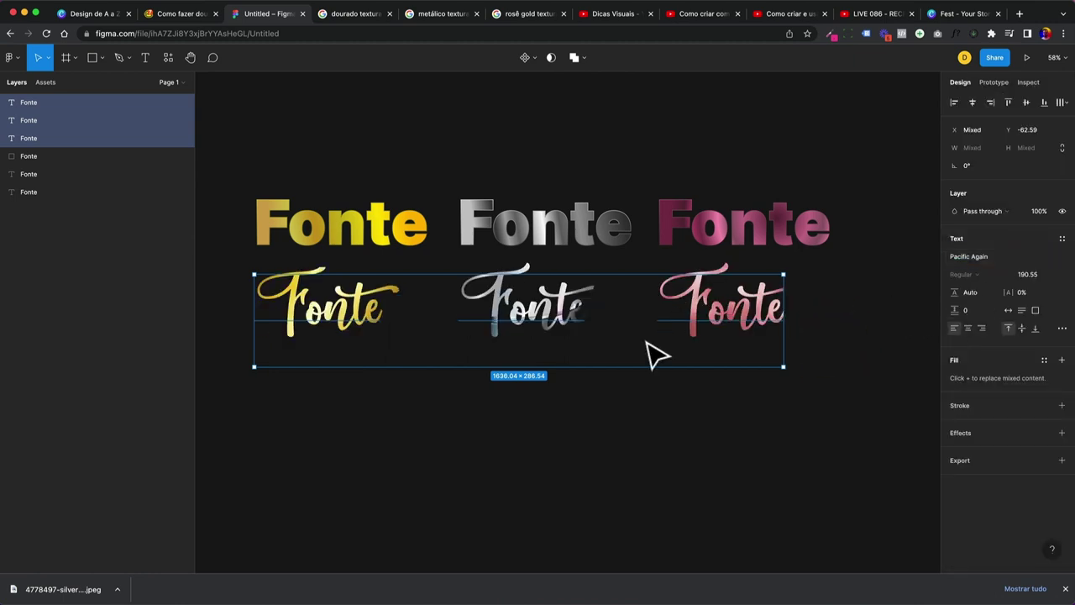
Select the gold, silver and rose-gold script Fonte texts in turn, ending on the silver one.
left_click(484, 378)
scroll(353, 343, "up", 2)
scroll(360, 312, "up", 3)
left_click(357, 298)
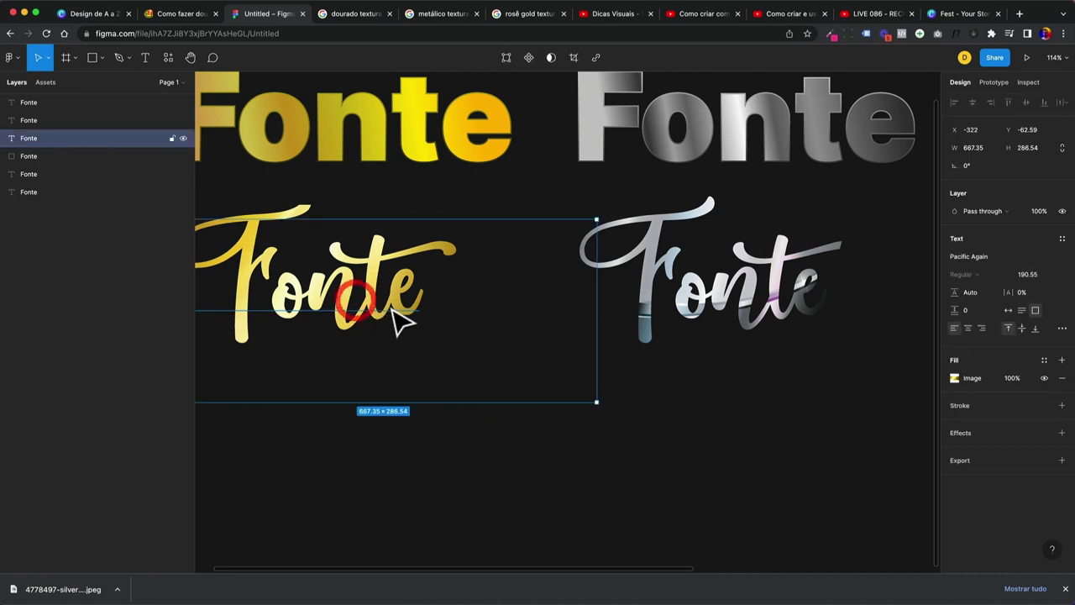
scroll(402, 321, "left", 2)
scroll(587, 311, "right", 4)
left_click(714, 295)
scroll(716, 300, "up", 5)
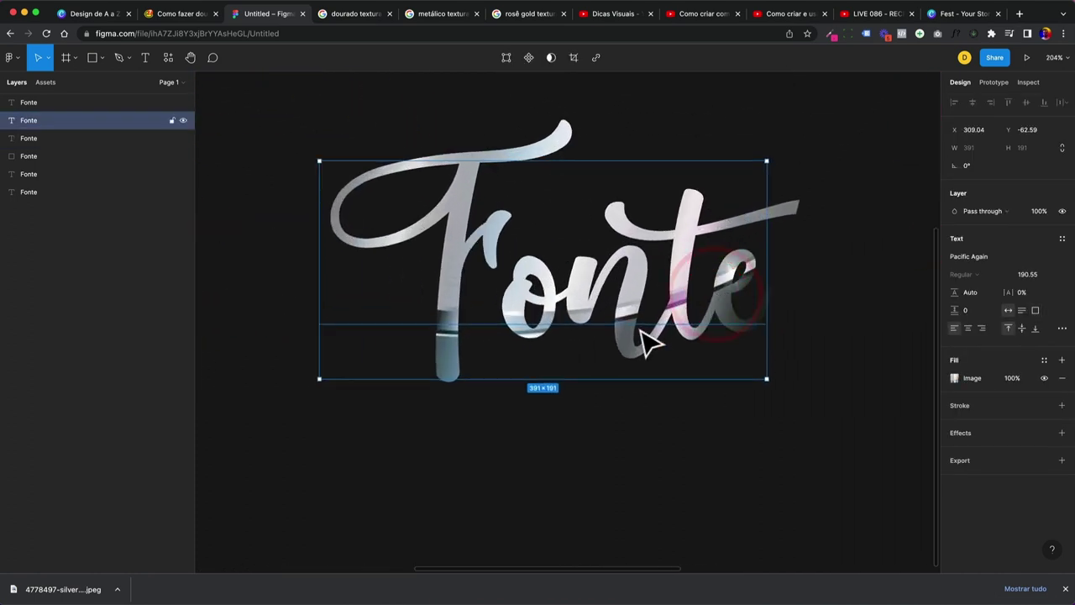
scroll(682, 357, "down", 2)
scroll(677, 347, "down", 4)
scroll(672, 347, "right", 5)
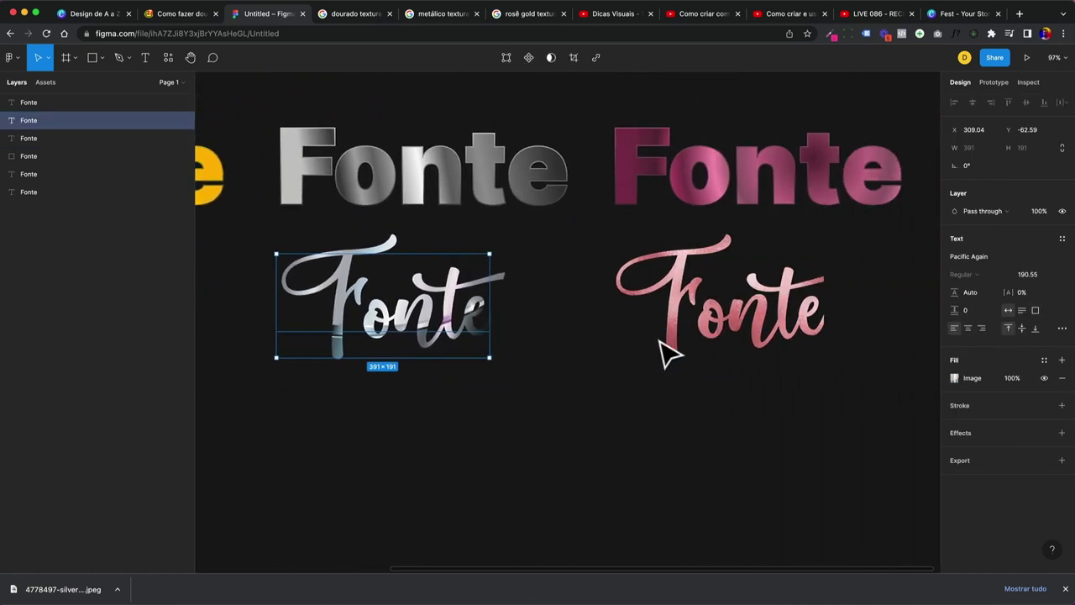
left_click(680, 317)
scroll(684, 377, "down", 4)
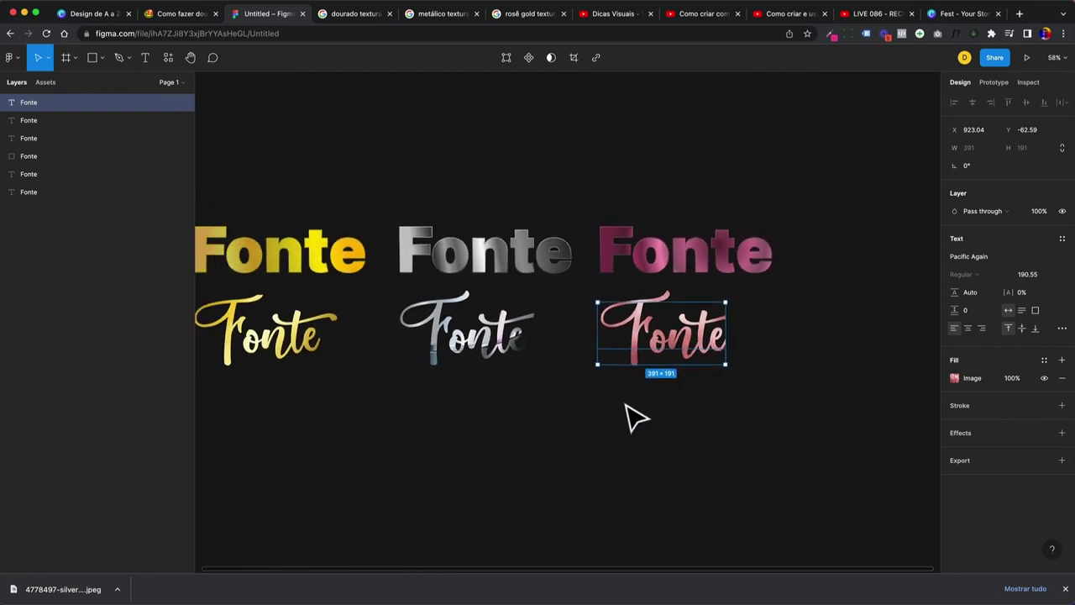
left_click(472, 333)
Retype the silver script text as CARRO in Inter Black.
double_click(460, 335)
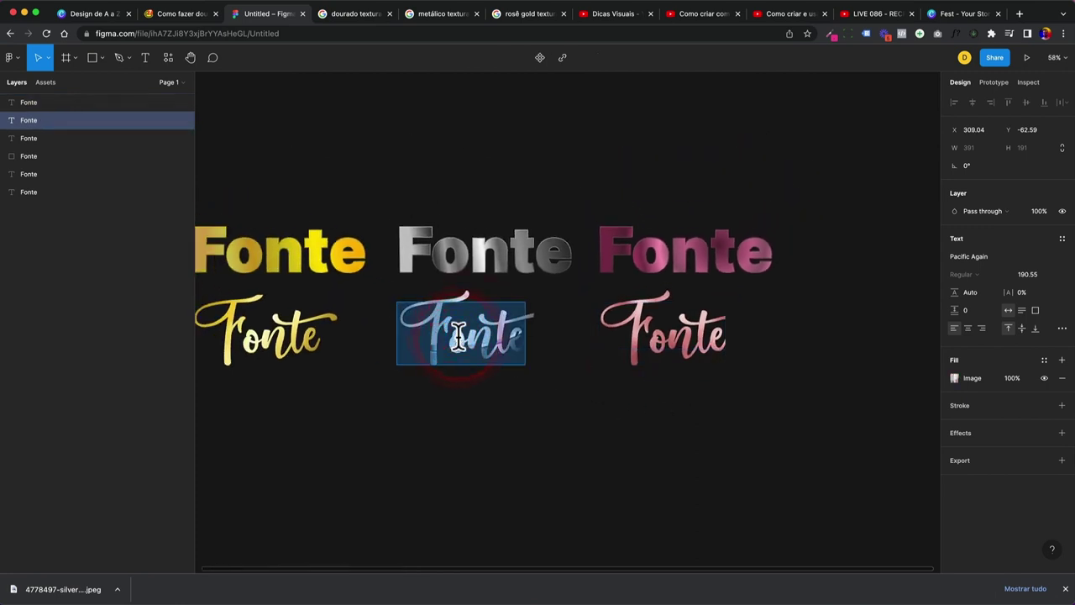
type("CArro")
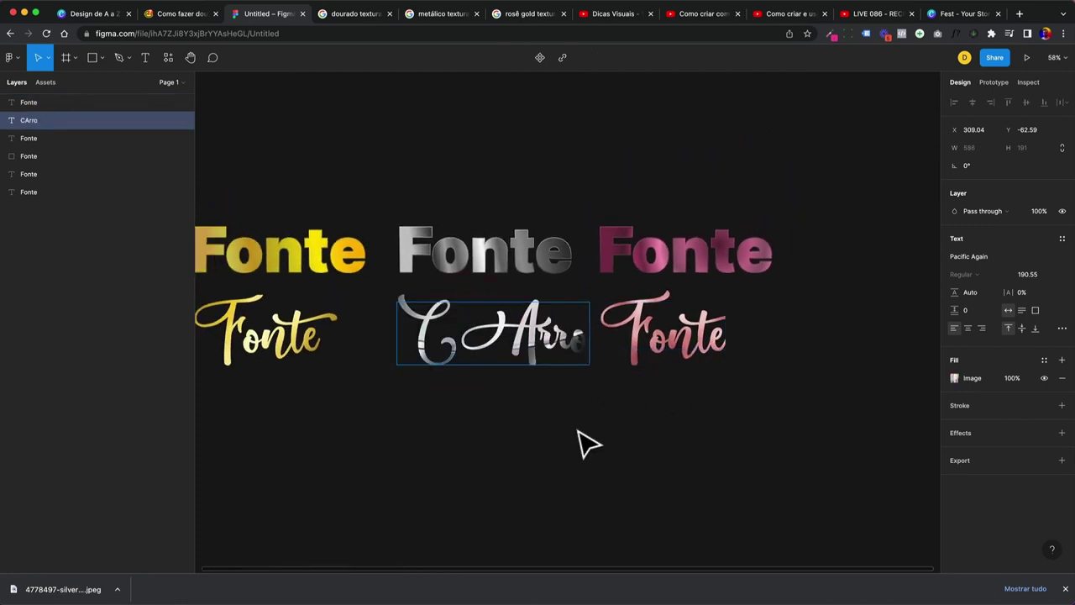
left_click(564, 416)
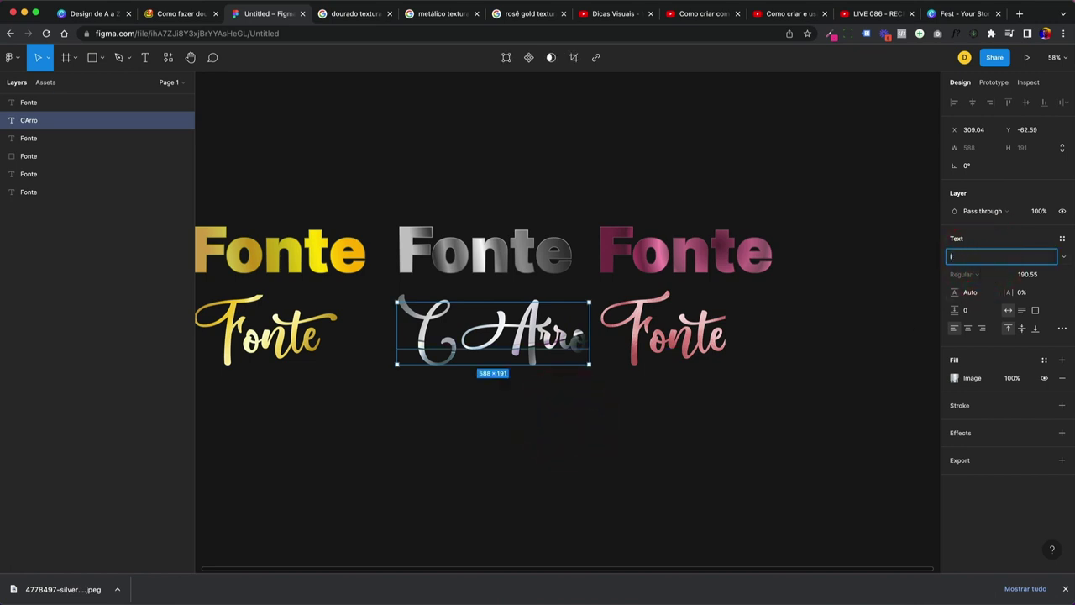
key("Return")
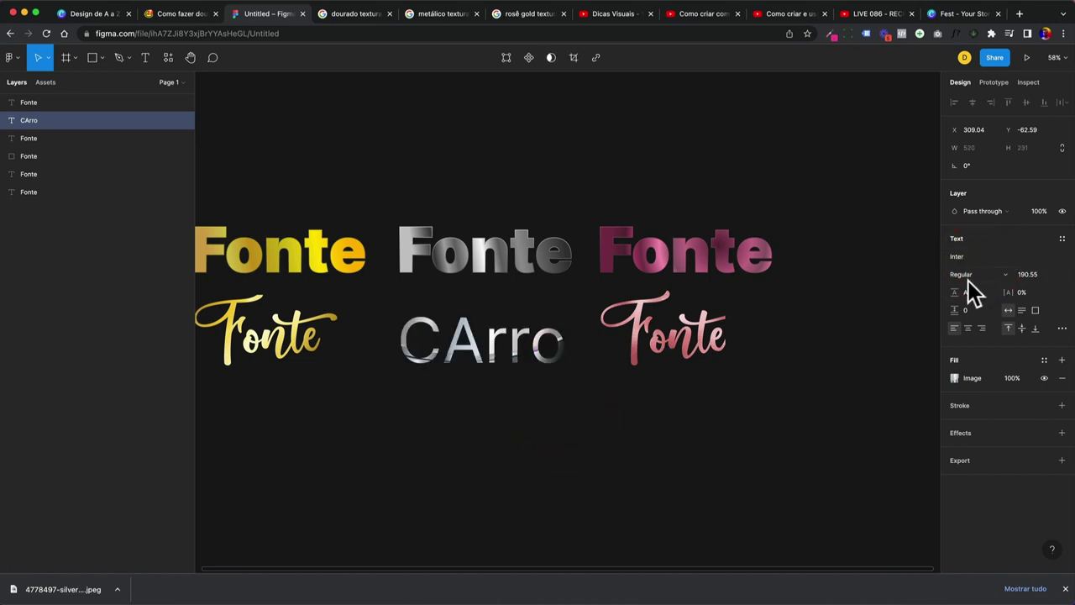
left_click(968, 281)
left_click(972, 332)
double_click(504, 336)
type("CARRO")
Shift CARRO slightly left and retype the rose-gold text as Luciana, nudging it into place.
left_click_drag(519, 362, 491, 362)
left_click(577, 396)
left_click_drag(669, 340, 707, 350)
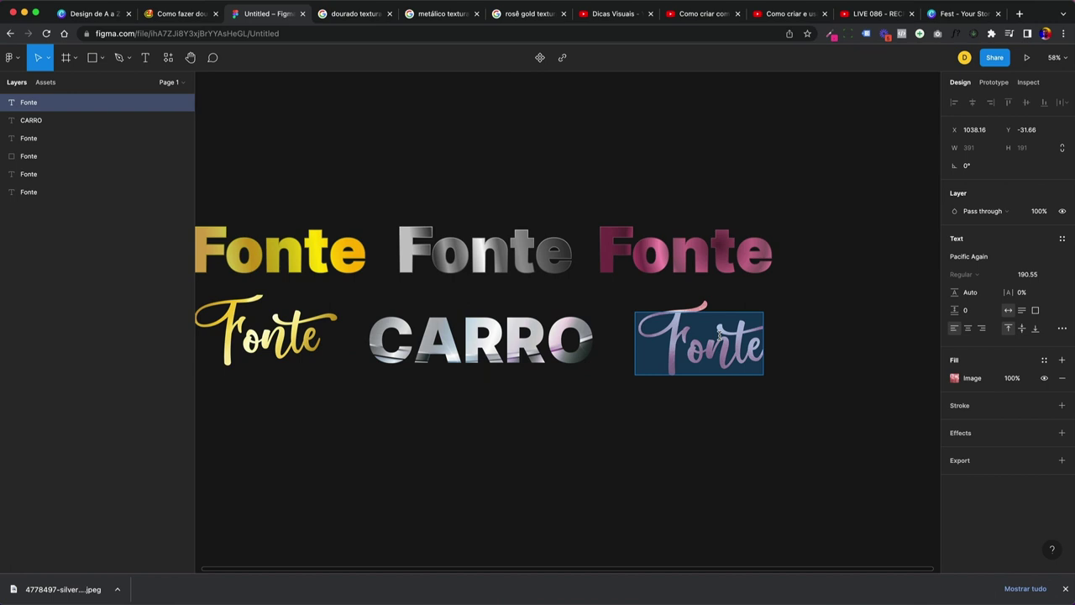
type("Luci")
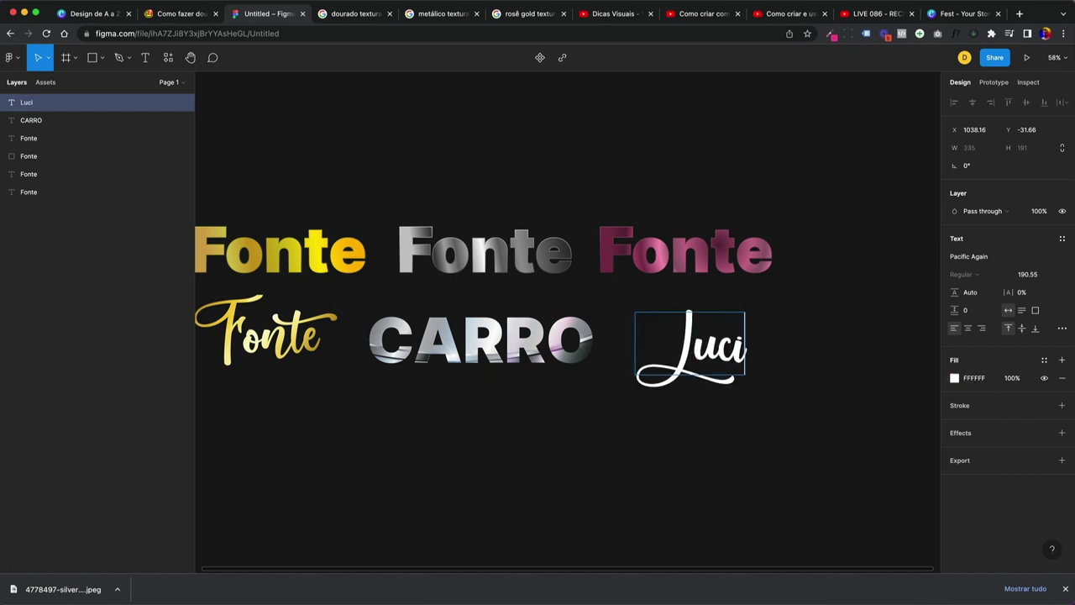
left_click(733, 459)
left_click_drag(733, 354, 721, 351)
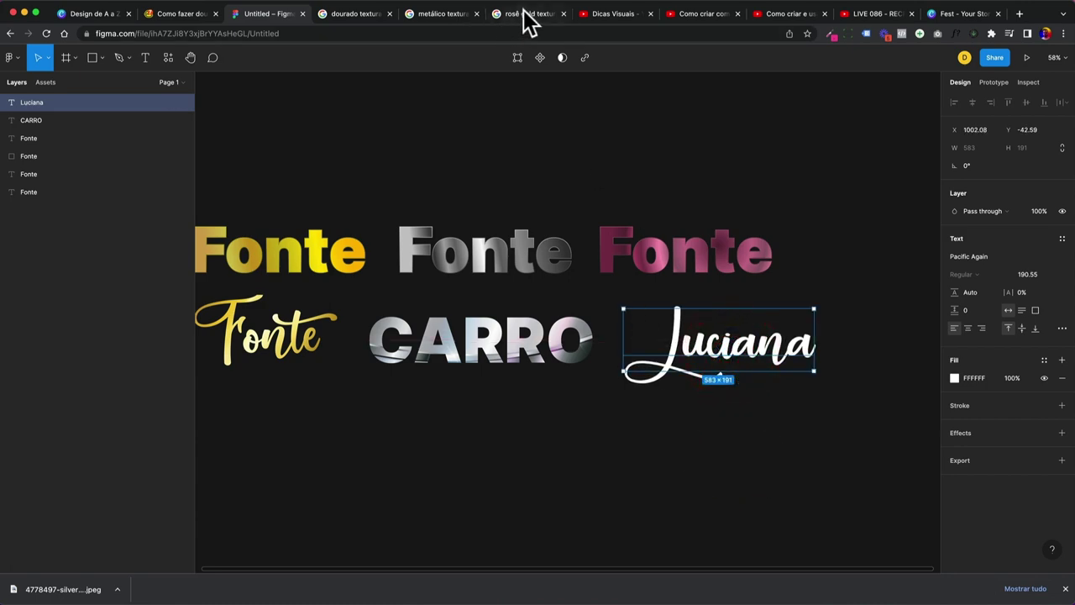
Copy a rose gold texture image from the Google image results.
left_click(525, 15)
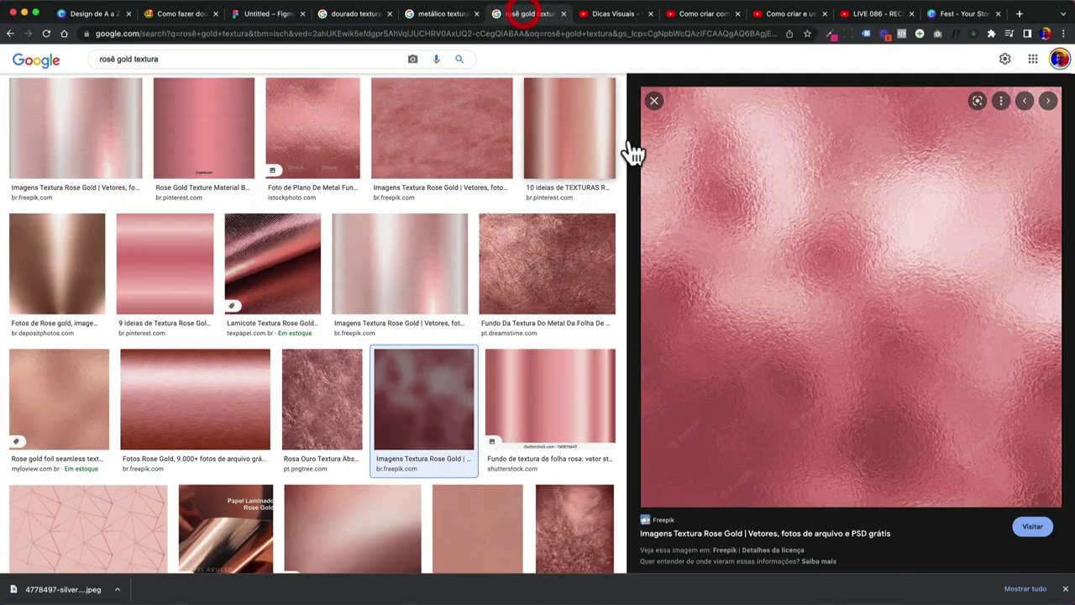
right_click(734, 245)
left_click(763, 359)
Paste the rose-gold texture as Luciana's fill.
left_click(283, 19)
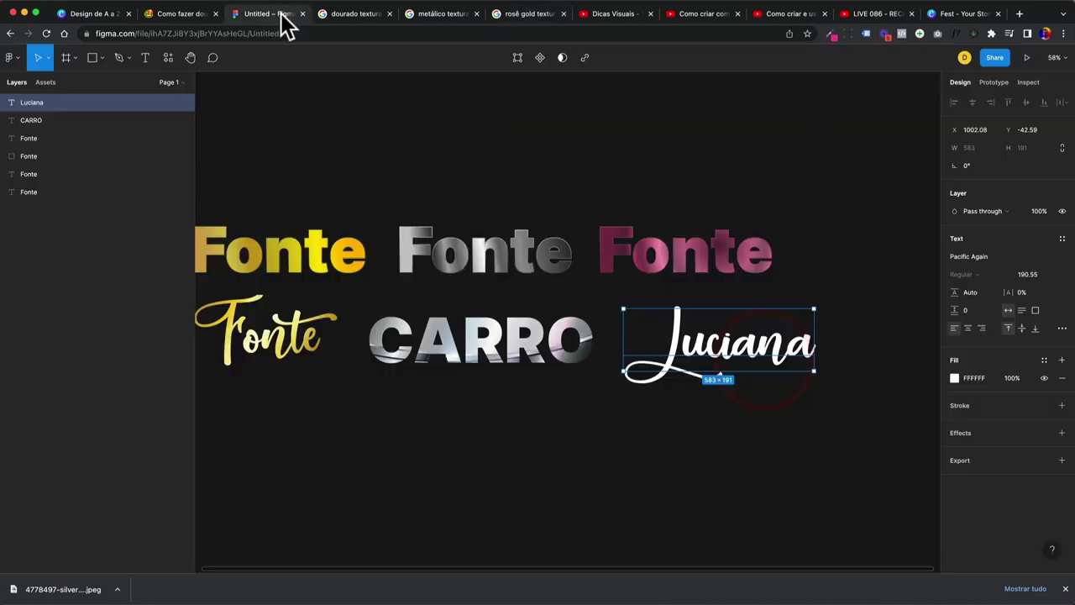
key("super+v")
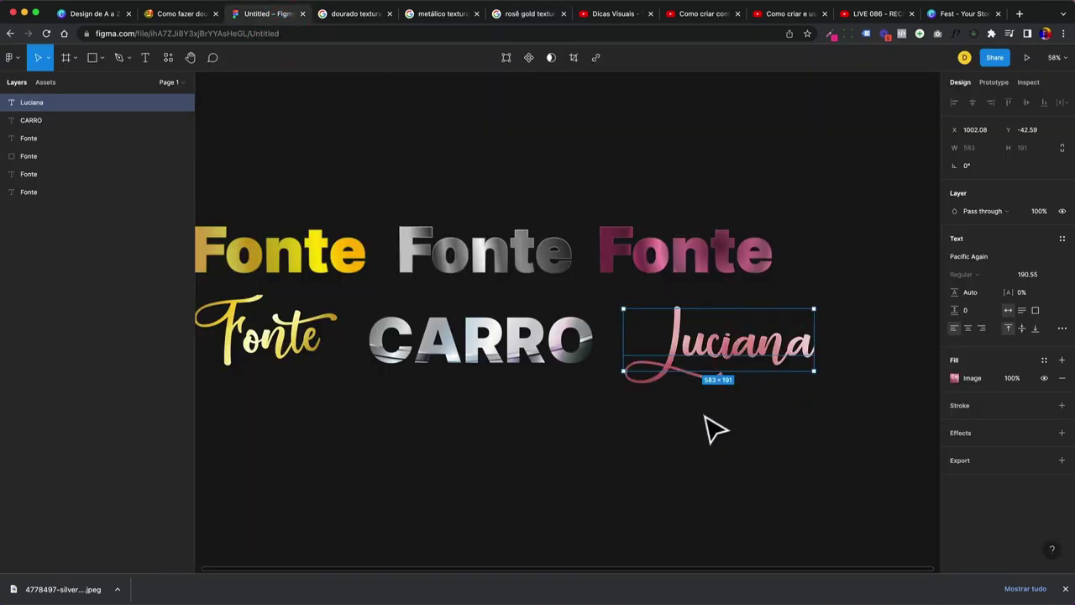
left_click(701, 413)
Export the CARRO text as CARRO.png into the _LIVES folder.
left_click(539, 346)
left_click(756, 361)
left_click(538, 344)
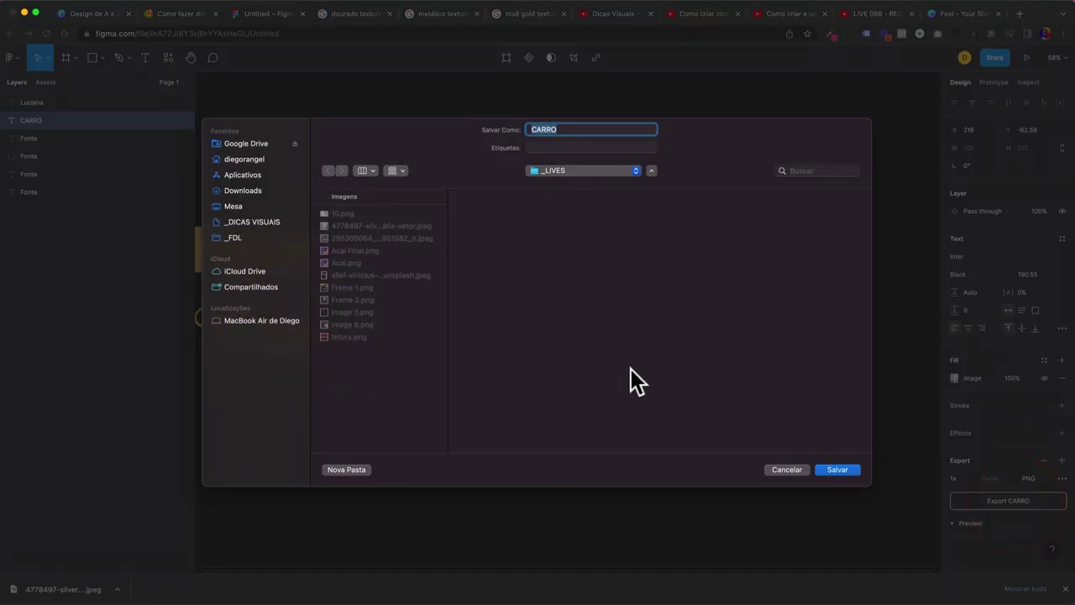
left_click(836, 470)
Export the Luciana text as Luciana.png into the _LIVES folder.
left_click(710, 352)
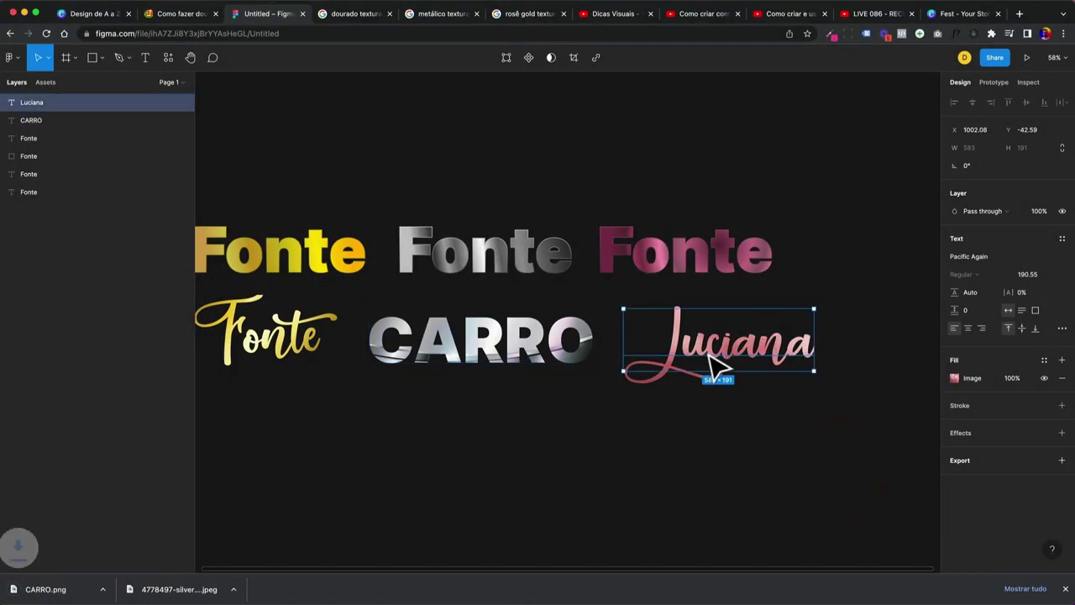
left_click(1003, 501)
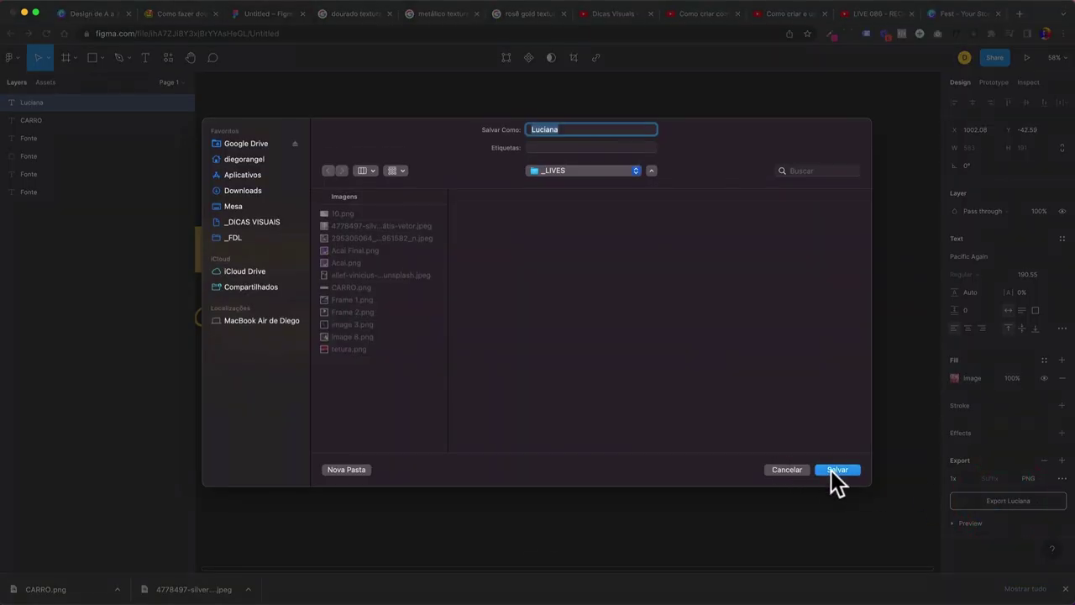
left_click(830, 470)
left_click(636, 457)
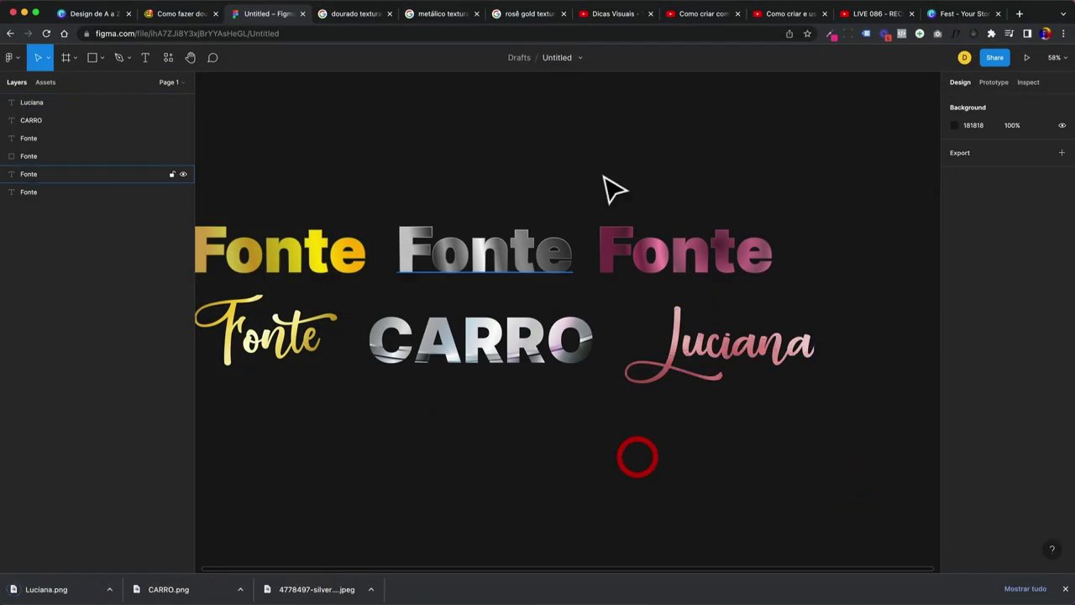
left_click(941, 12)
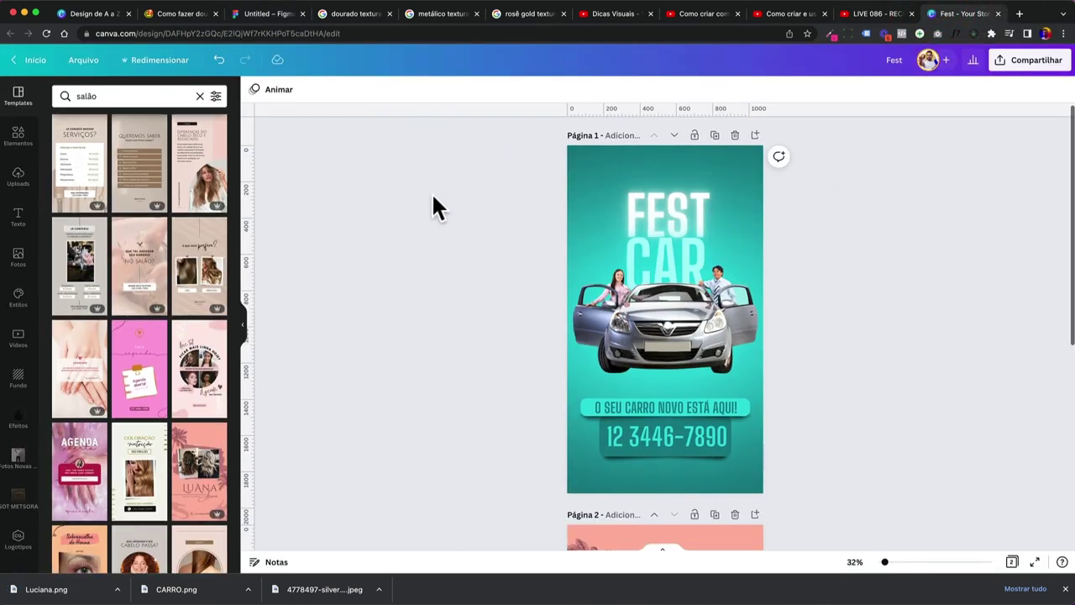
Upload CARRO.png and Luciana.png into the Fest design's Uploads panel.
left_click(432, 198)
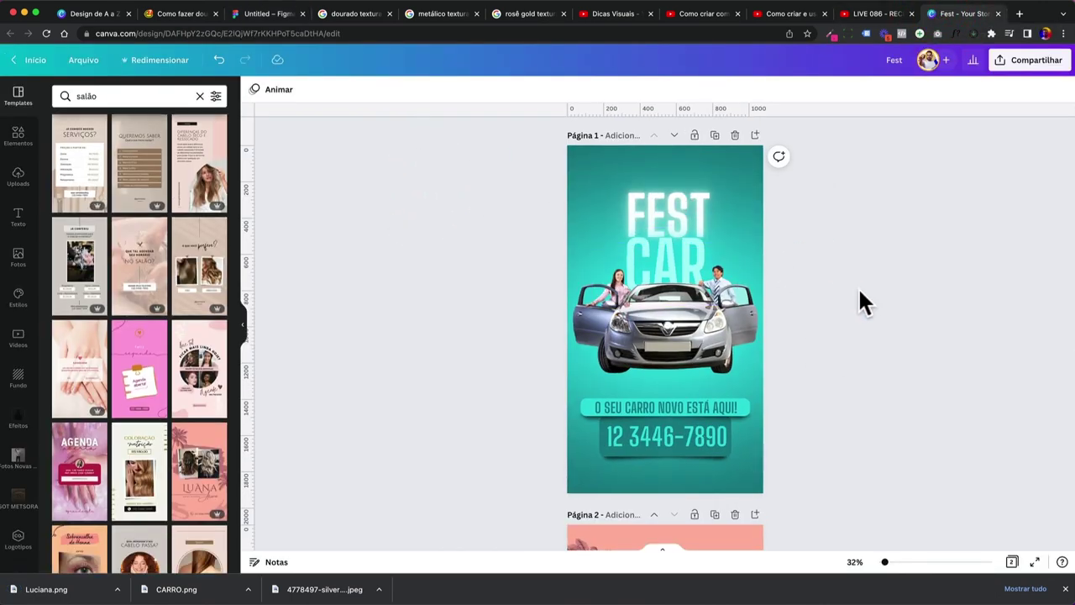
left_click(20, 180)
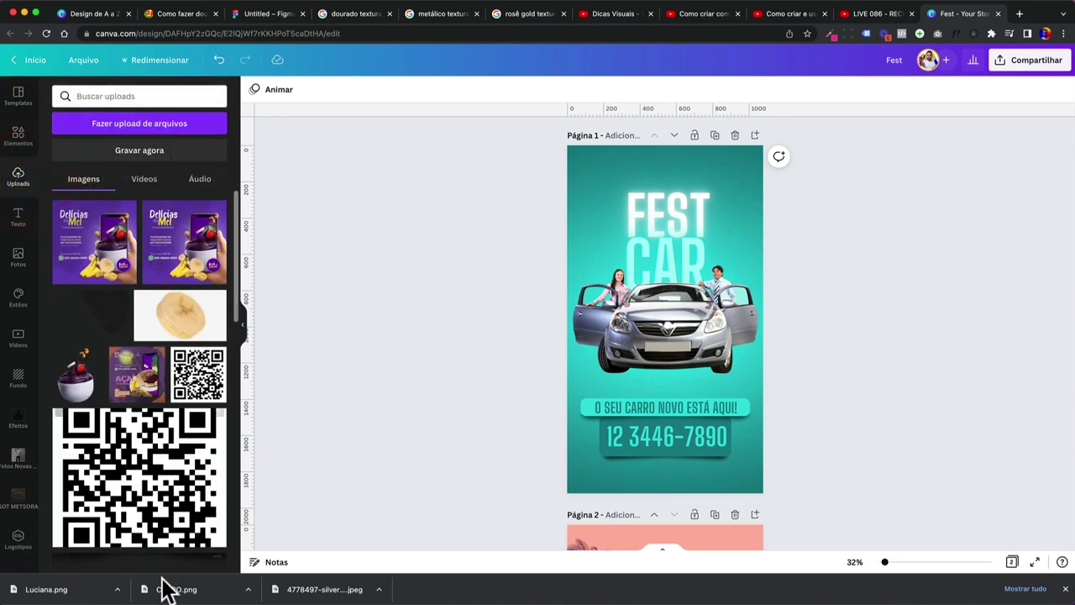
left_click_drag(168, 582, 138, 303)
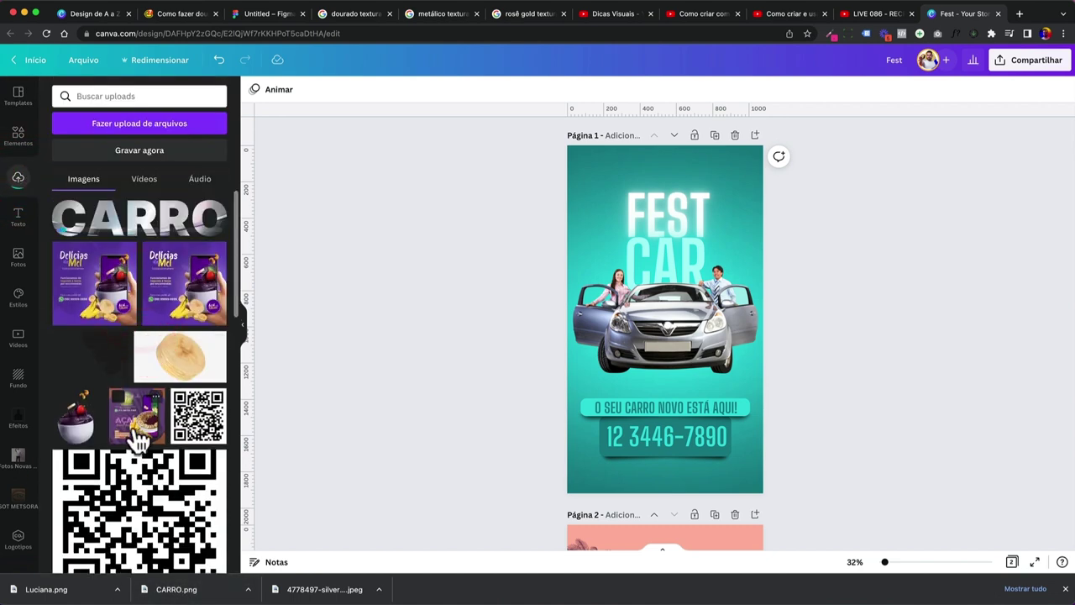
left_click_drag(79, 588, 121, 340)
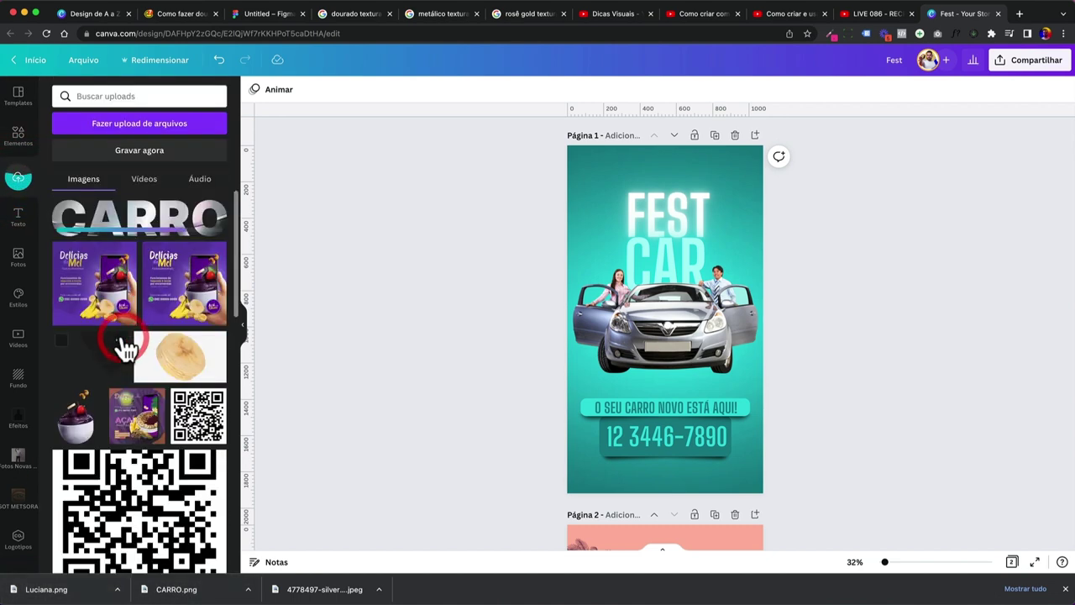
scroll(498, 410, "down", 5)
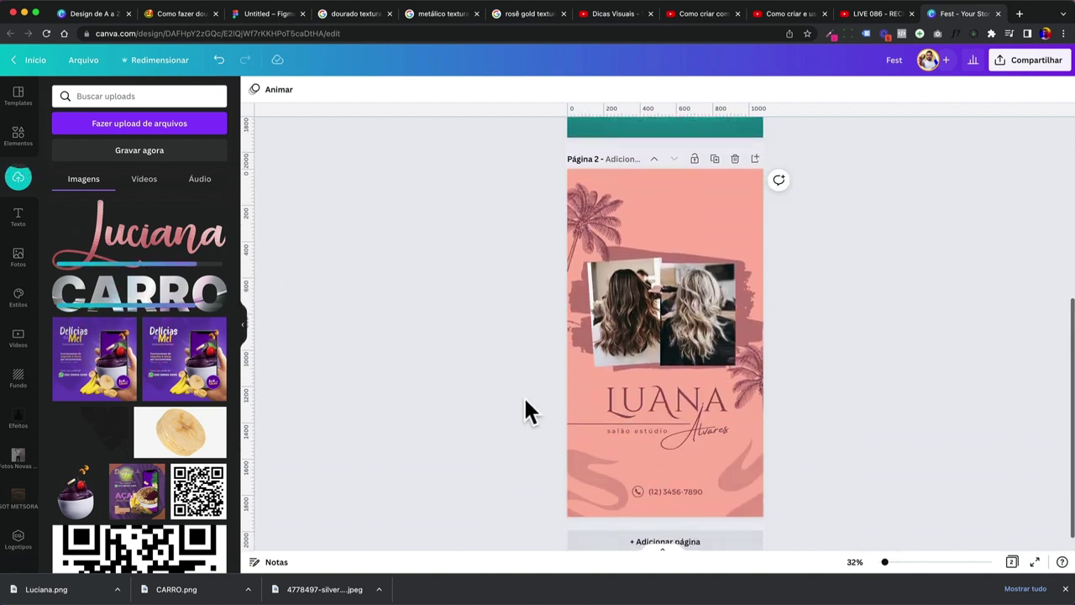
left_click(663, 402)
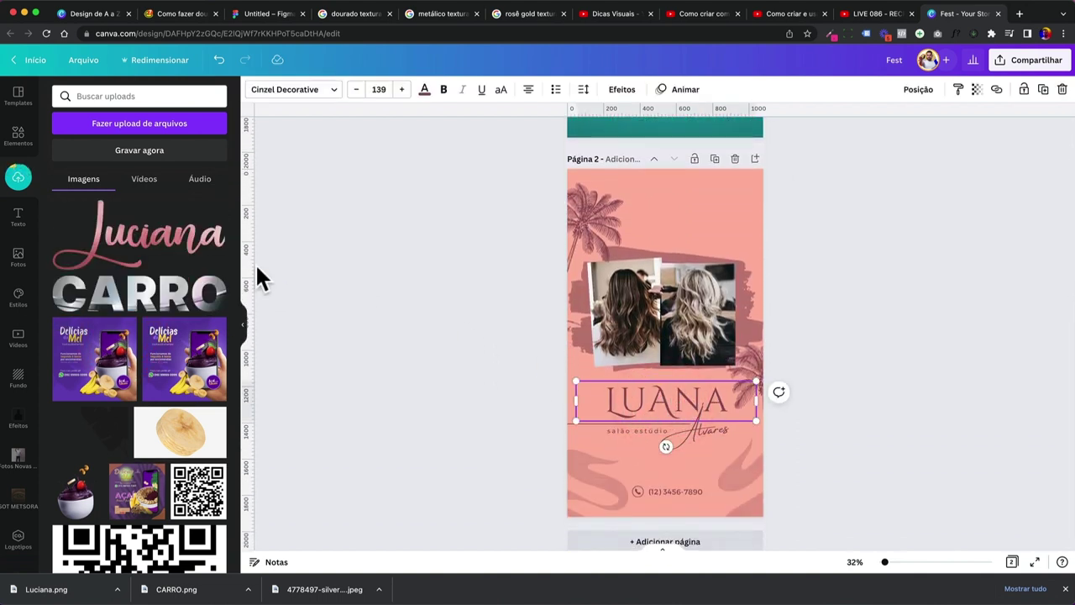
Replace the LUANA title with the enlarged Luciana image.
key("Delete")
left_click(170, 256)
left_click_drag(677, 357, 681, 405)
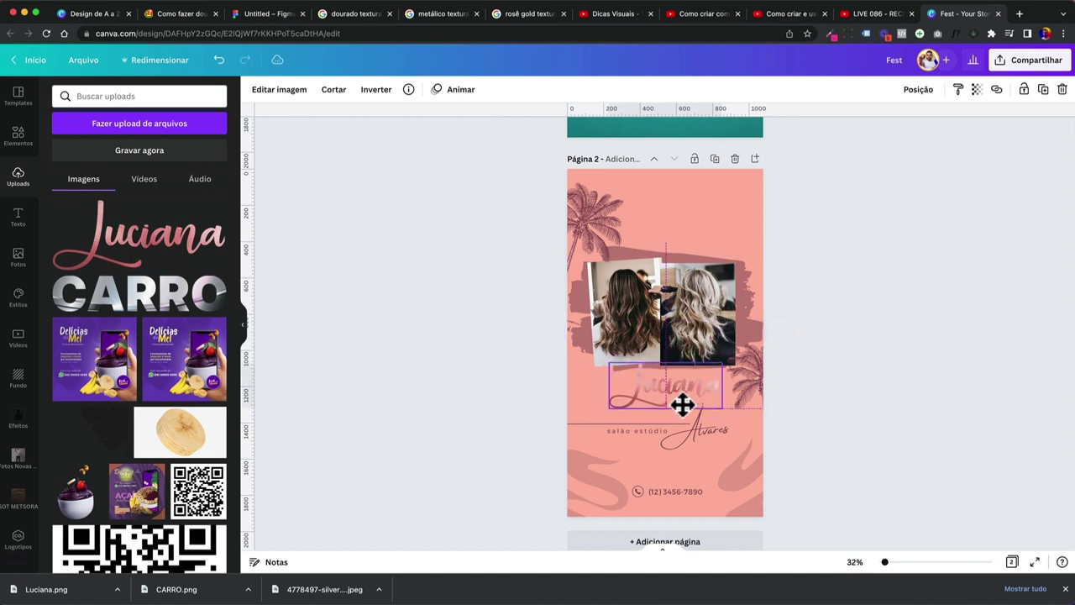
left_click_drag(609, 420, 597, 425)
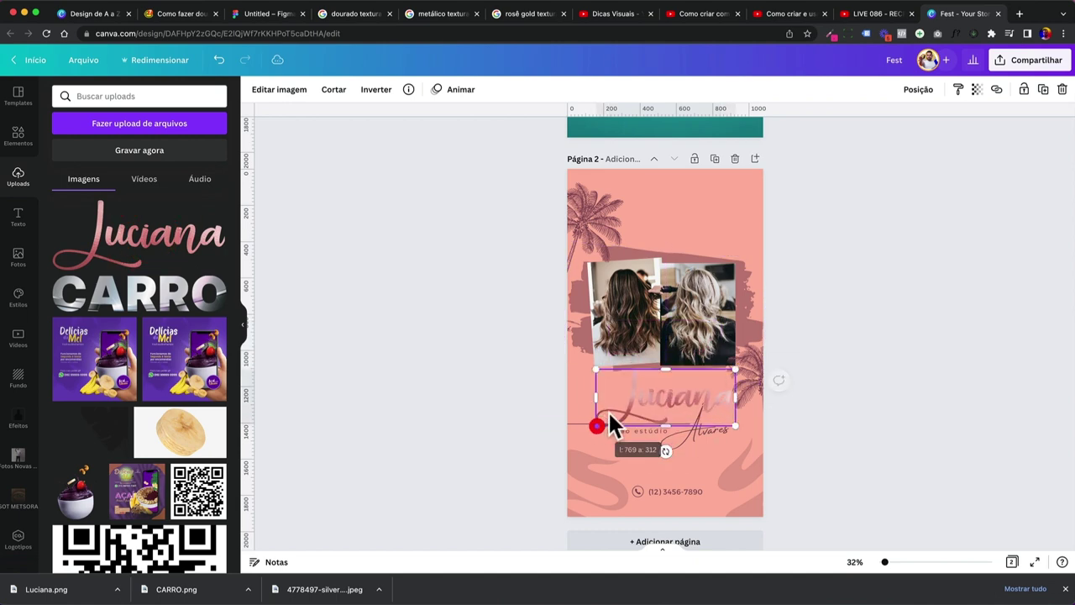
scroll(625, 405, "up", 3)
scroll(651, 394, "down", 3)
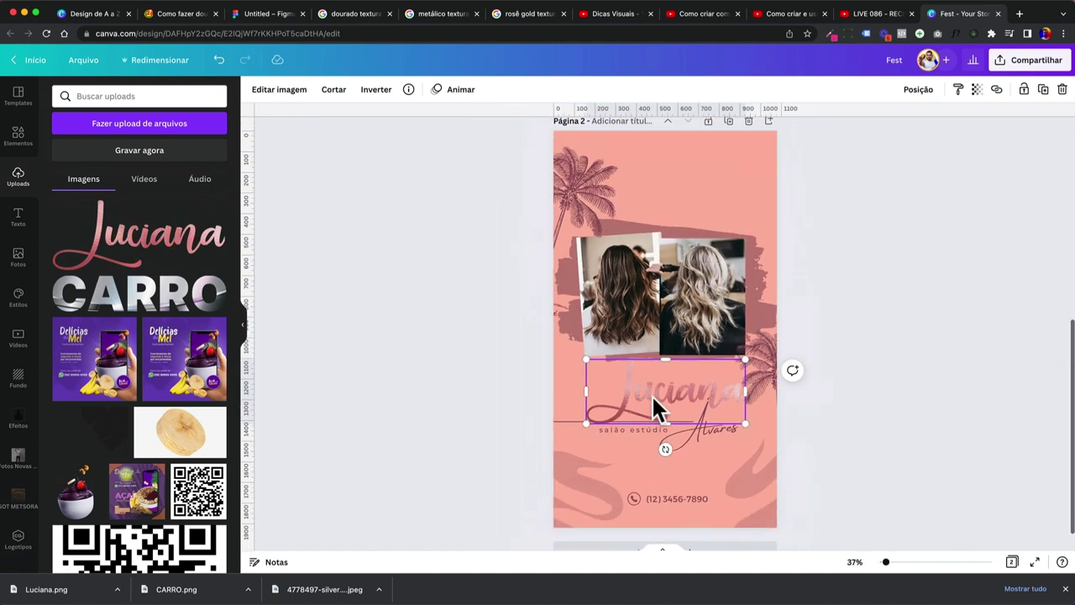
Set the salon page background to a very light pink, FFECEC.
left_click(567, 395)
left_click(254, 89)
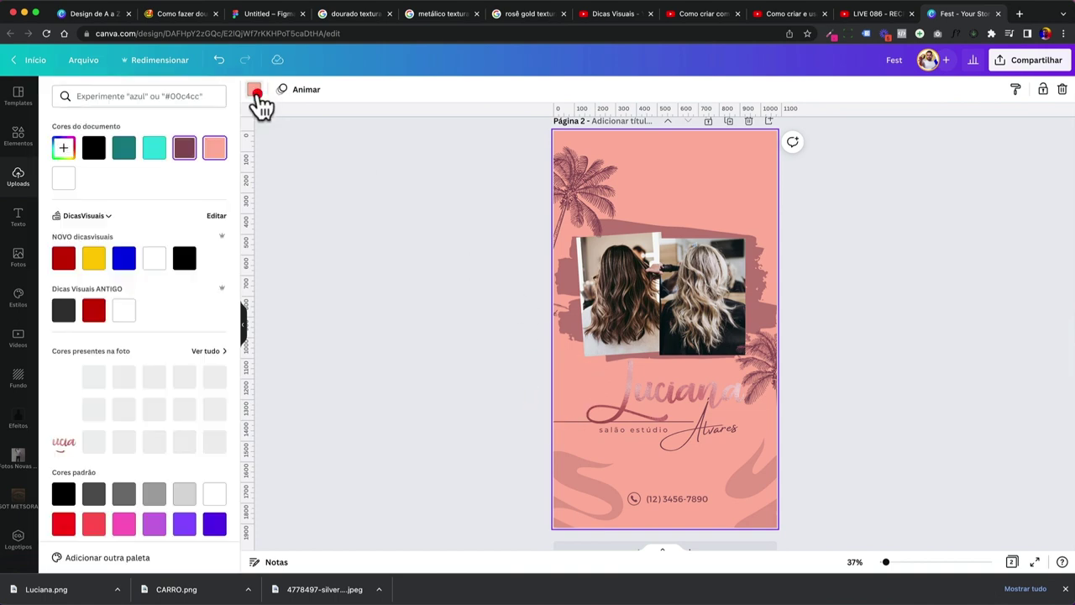
left_click(155, 259)
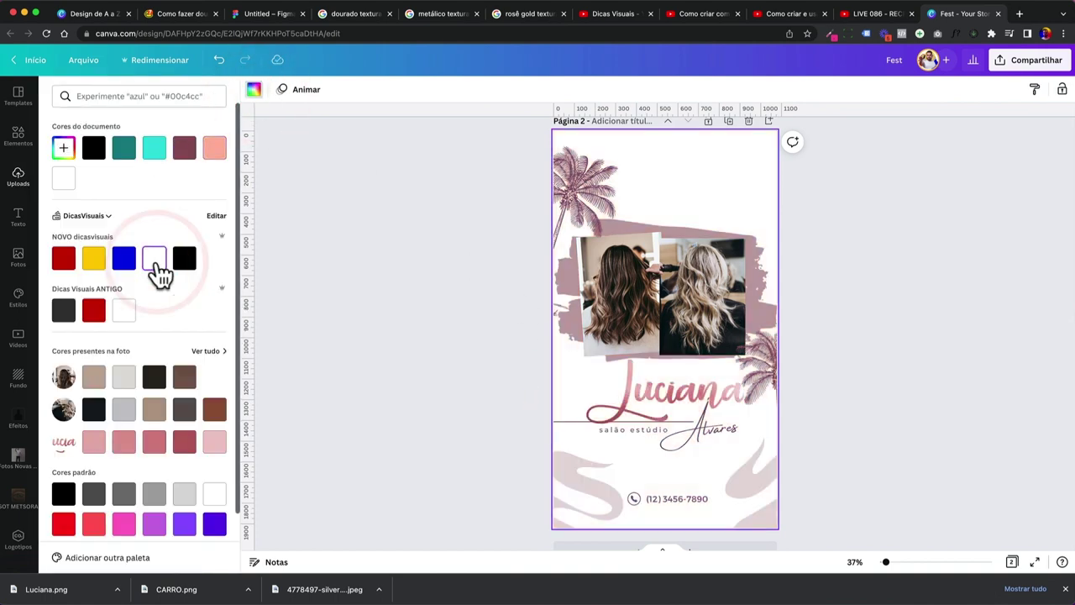
left_click(94, 441)
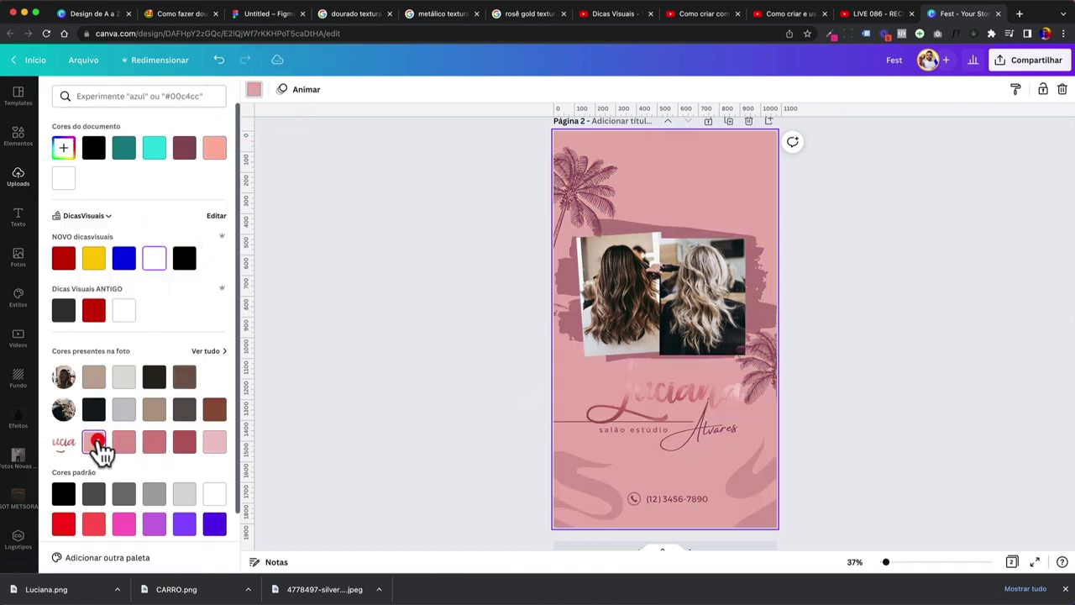
left_click(64, 148)
left_click(75, 176)
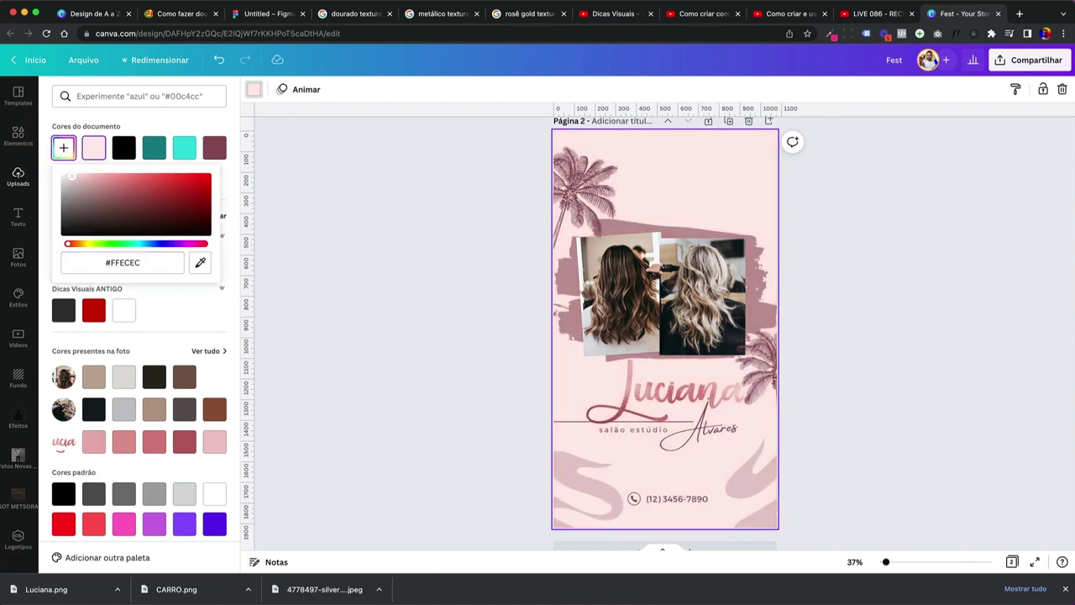
left_click(369, 256)
Position the Luciana image just above 'salão estúdio'.
left_click(624, 382)
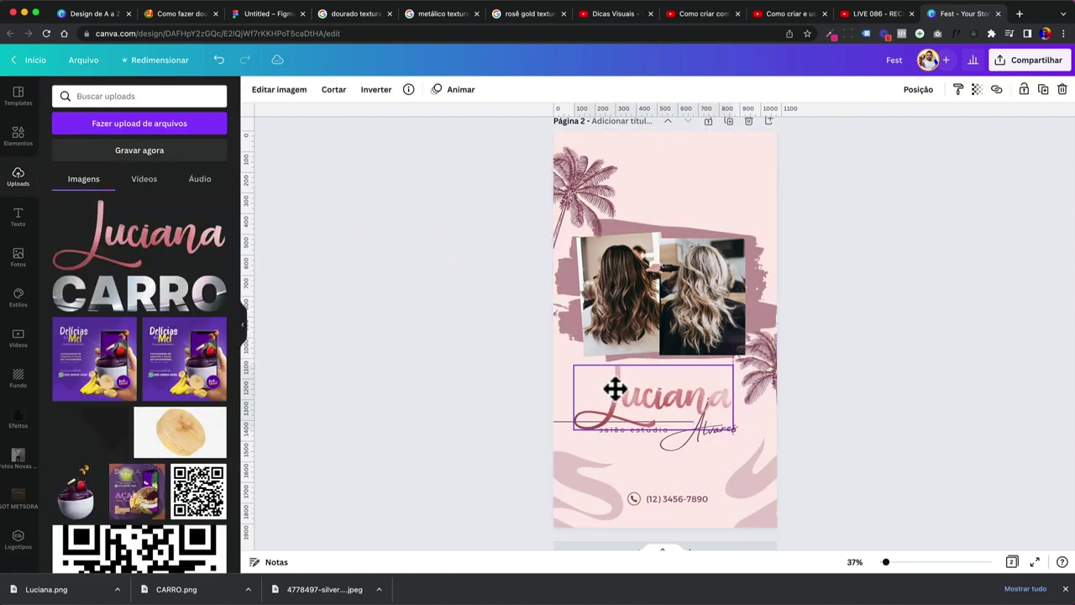
scroll(662, 385, "up", 3)
left_click(426, 388)
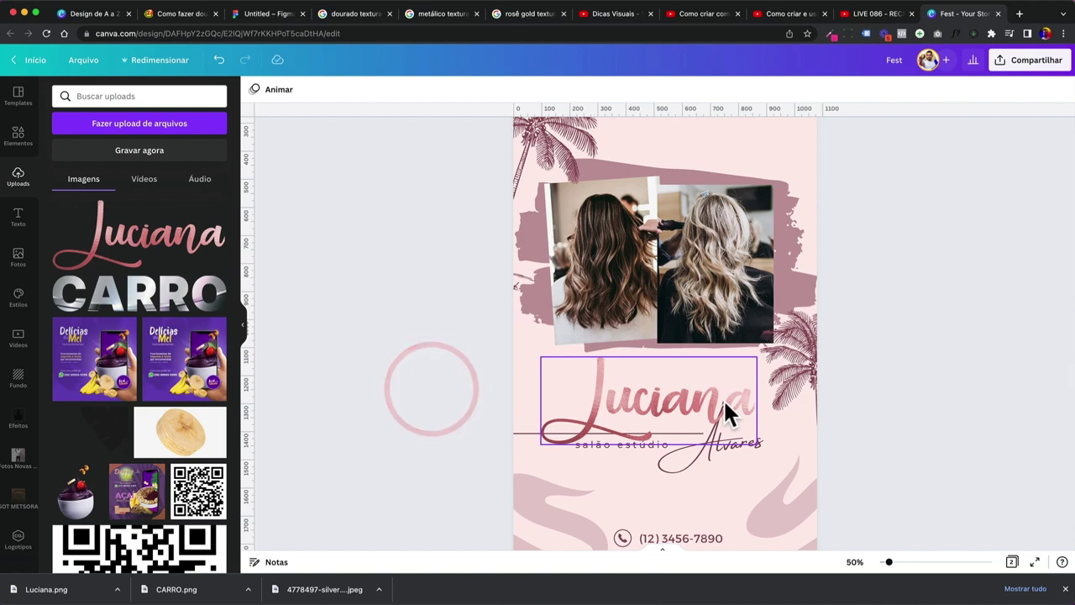
left_click_drag(724, 407, 711, 267)
left_click_drag(714, 404, 719, 412)
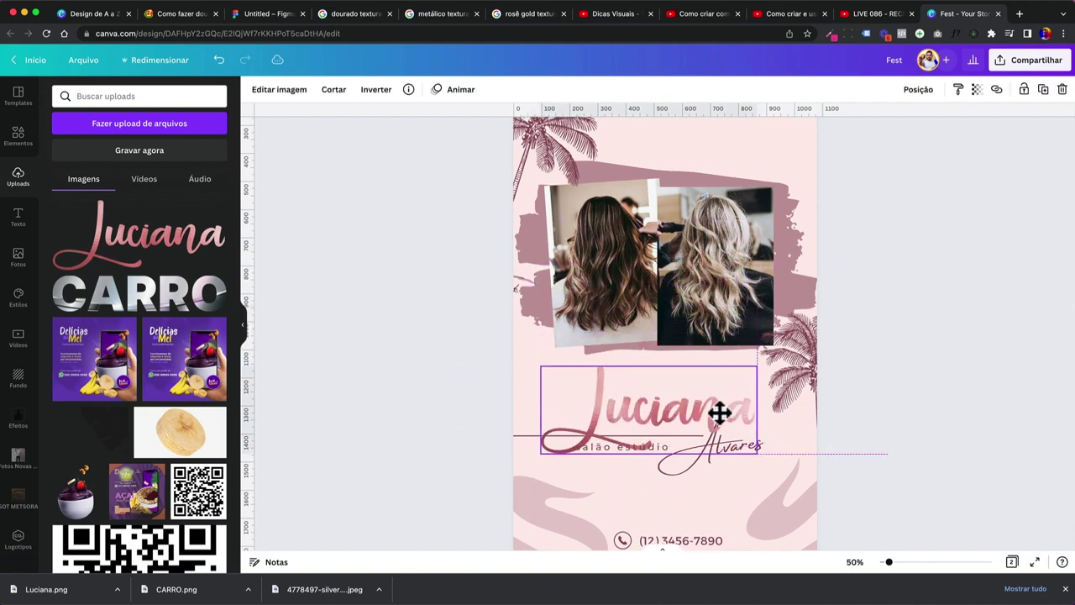
scroll(648, 397, "up", 5)
scroll(648, 397, "down", 3)
scroll(648, 396, "down", 2)
scroll(648, 397, "up", 2)
scroll(648, 396, "up", 3)
left_click(629, 277)
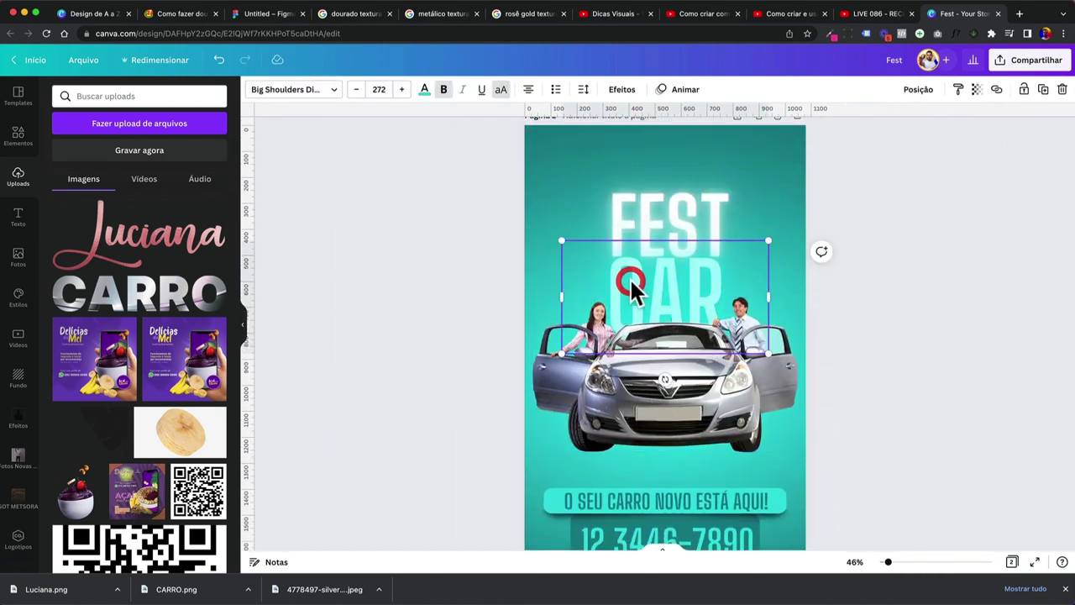
Replace the CAR title with the CARRO image, enlarged and centred below FEST.
key("Delete")
left_click(127, 310)
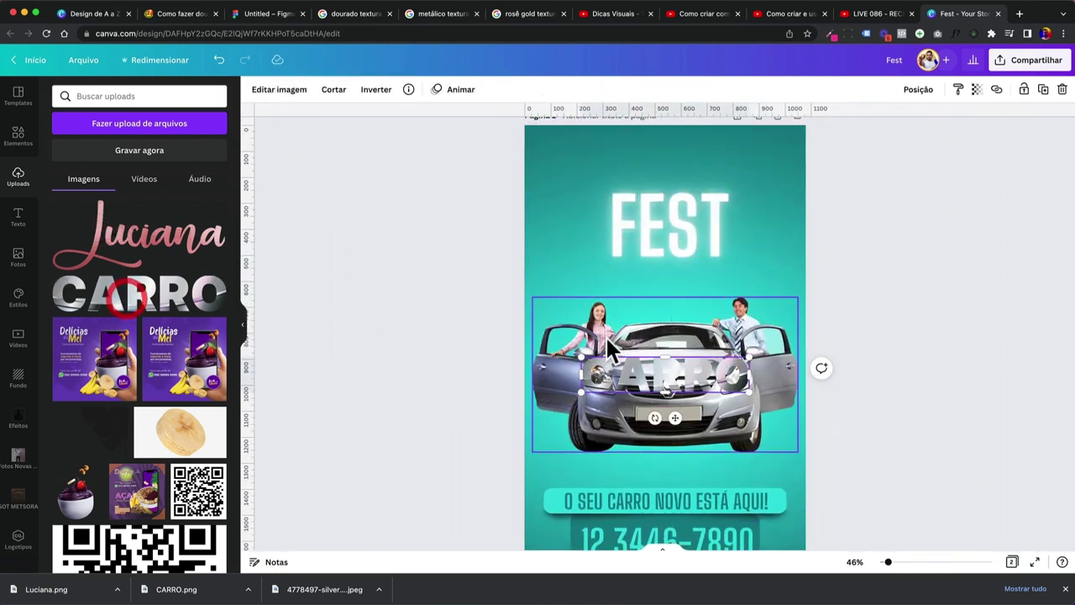
left_click_drag(662, 382, 660, 288)
left_click_drag(600, 309, 568, 308)
left_click_drag(636, 283, 633, 281)
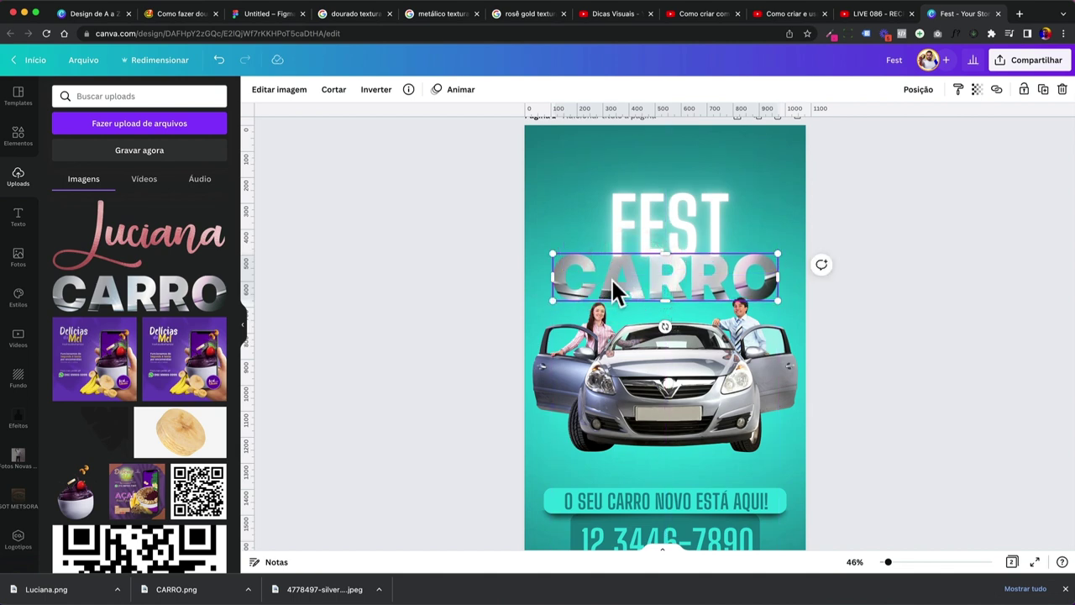
Give the CARRO text a 10-weight outside stroke in dark blue 102349.
left_click(262, 18)
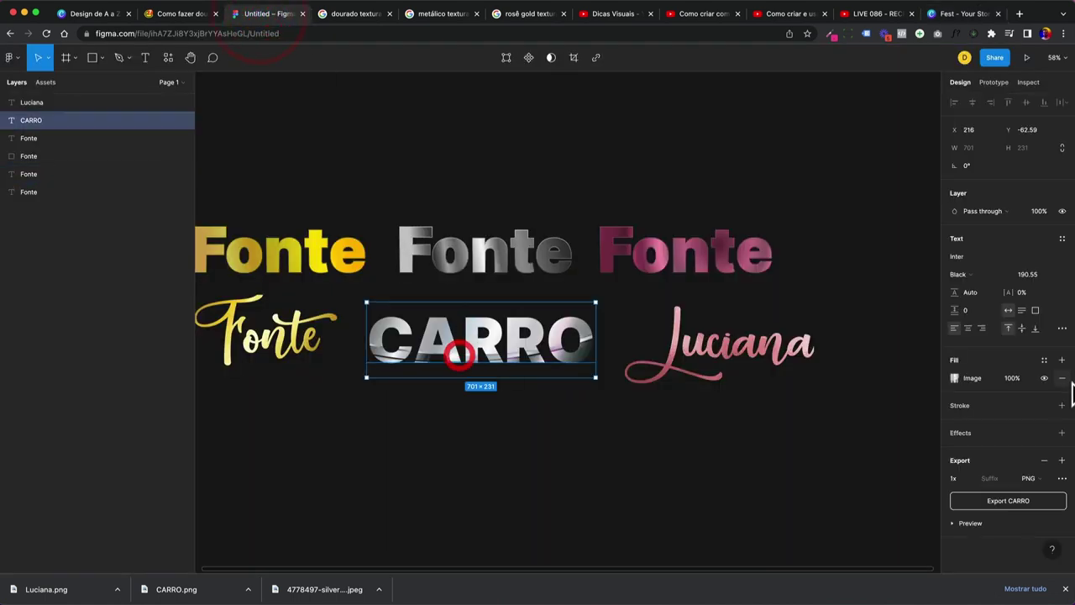
left_click(1061, 406)
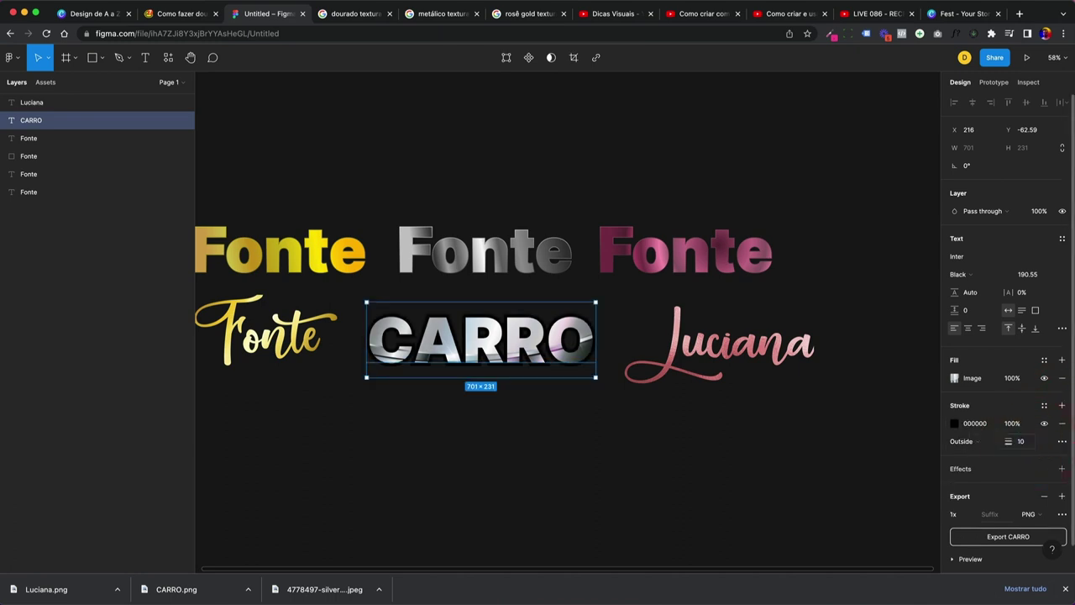
left_click(954, 423)
mouse_move(928, 440)
left_mouse_down()
mouse_move(899, 437)
mouse_move(909, 365)
left_mouse_up()
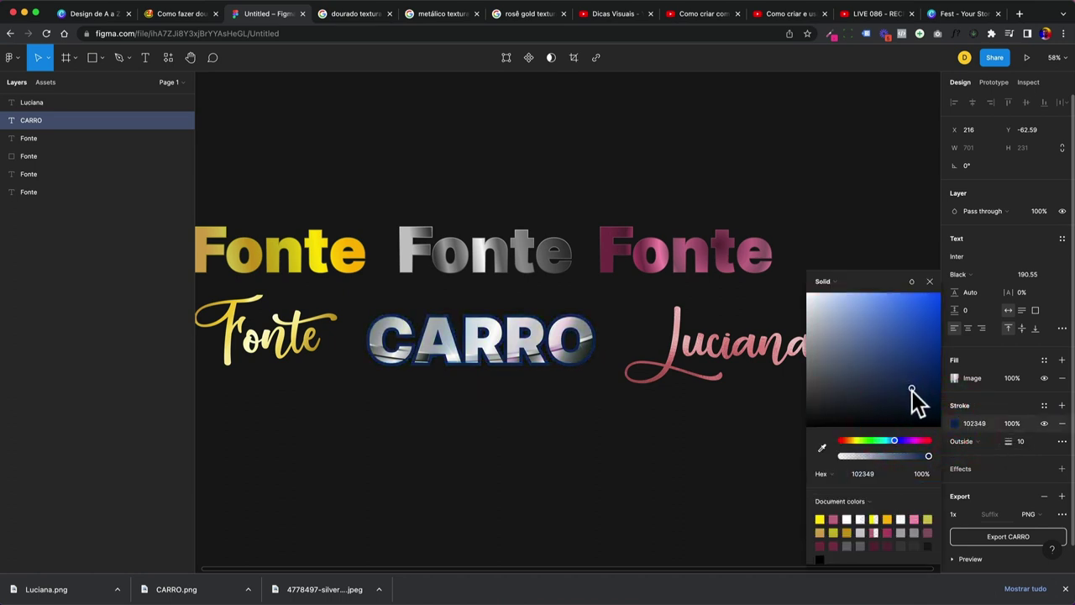
left_click(929, 281)
Re-export CARRO as the PNG file CARRO (1).png.
scroll(1008, 439, "down", 1)
left_click(992, 506)
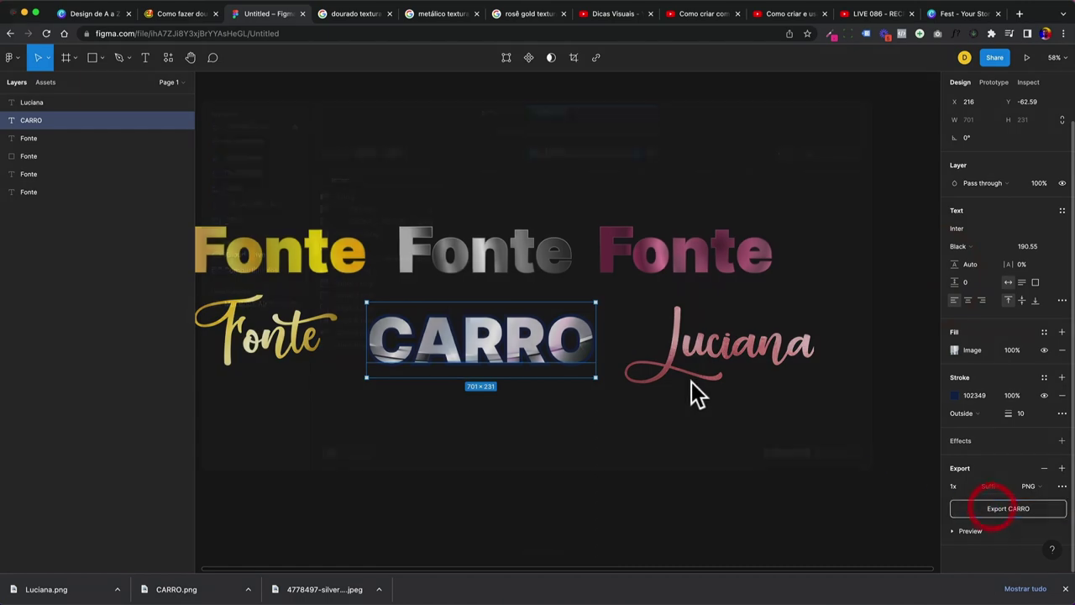
left_click(837, 469)
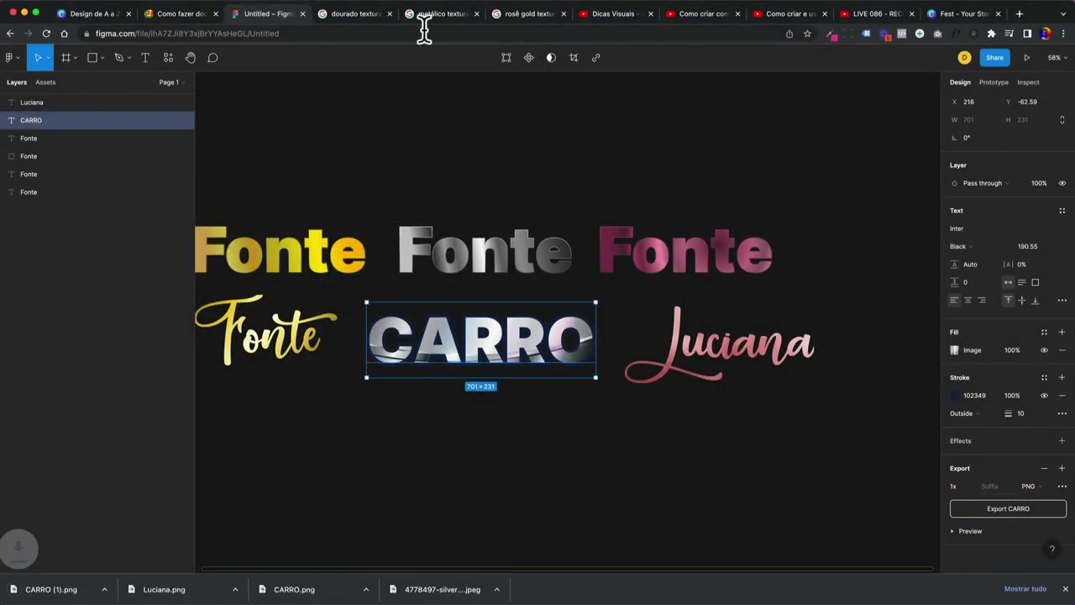
left_click(934, 17)
Upload CARRO (1).png and swap it in for the old CARRO title below FEST.
left_click_drag(102, 586, 105, 437)
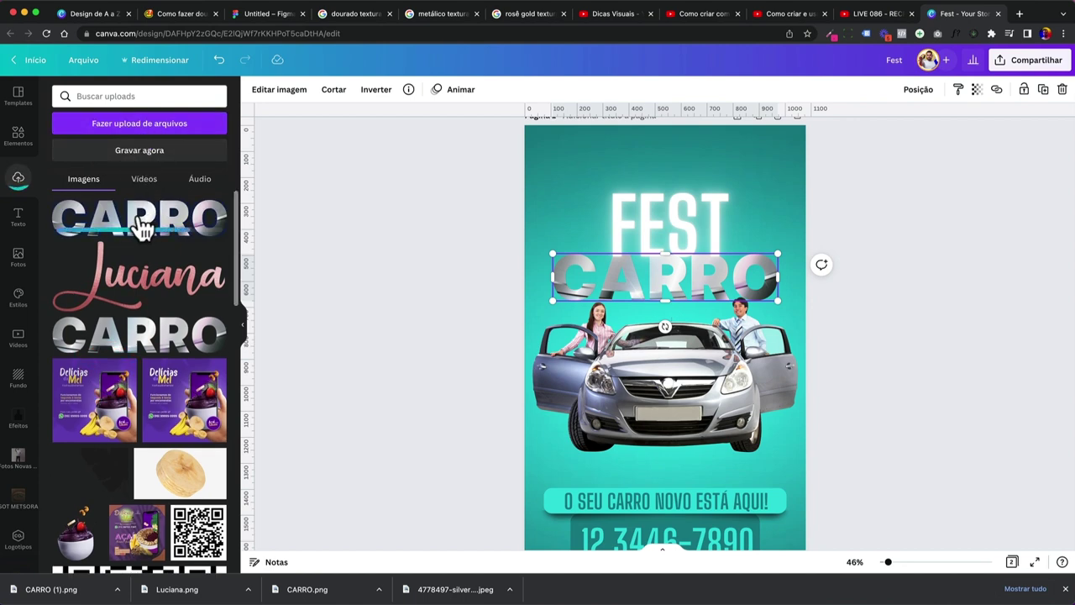
left_click_drag(135, 237, 591, 281)
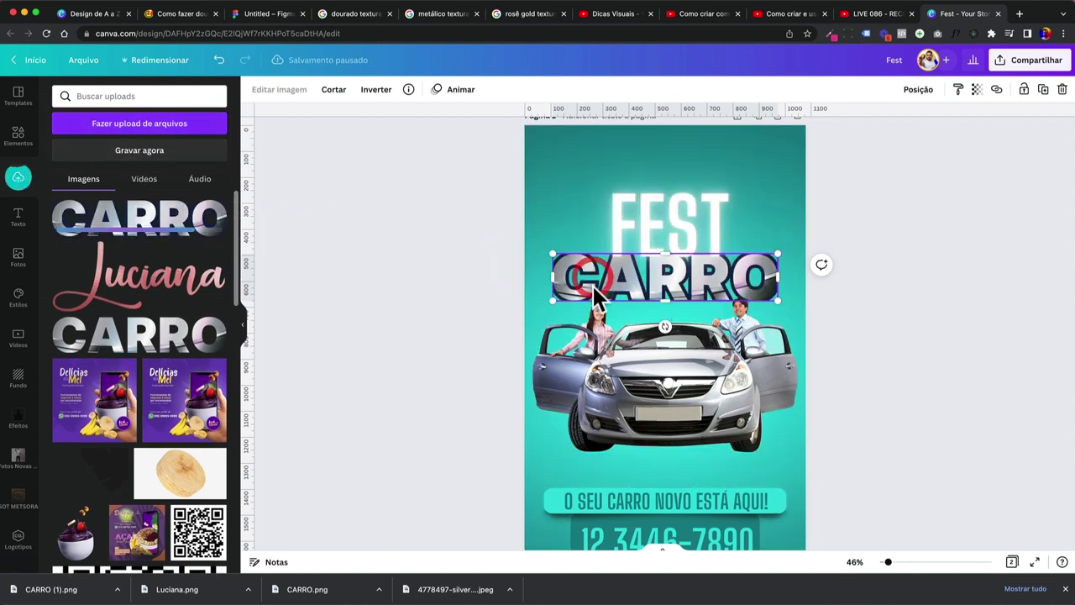
key("Delete")
left_click(659, 304)
key("Escape")
left_click(120, 225)
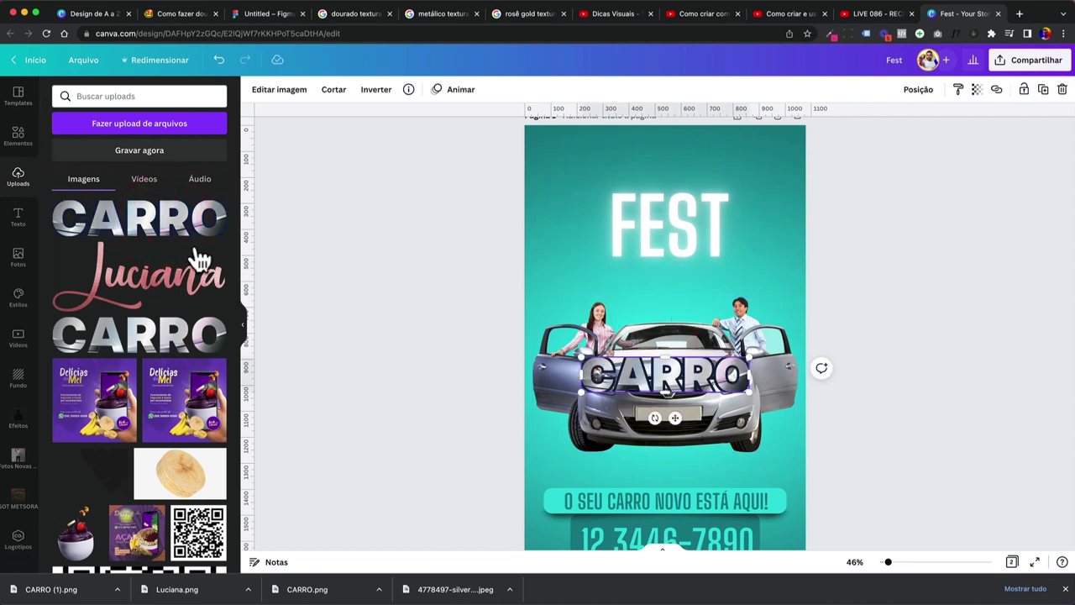
key("ctrl+d")
left_click_drag(643, 382, 626, 282)
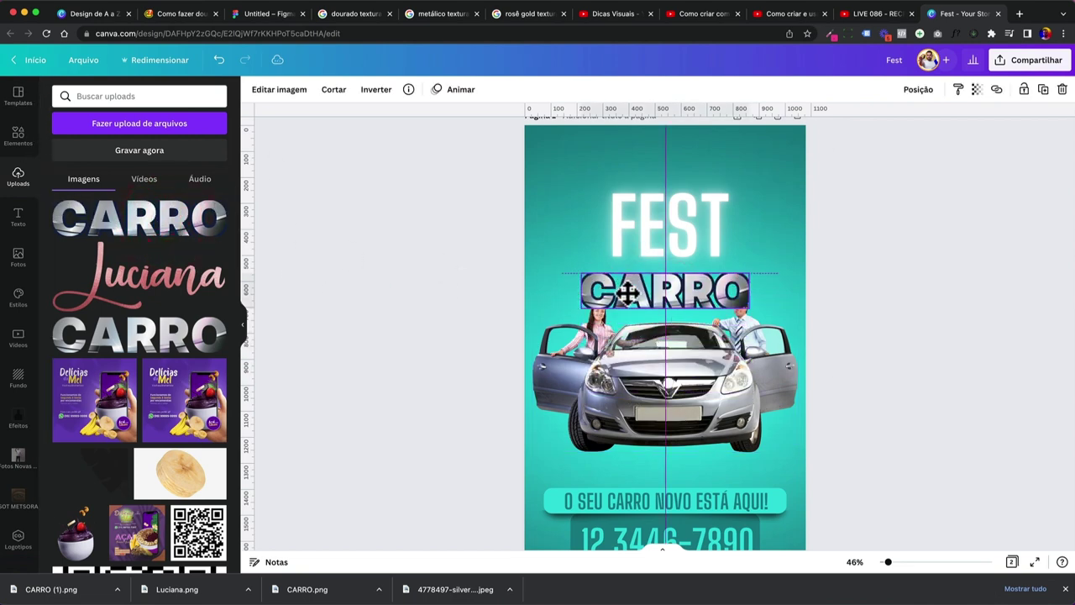
left_click(491, 294)
In Figma, select the silver and rose-gold Fonte texts, then deselect.
scroll(557, 283, "down", 5)
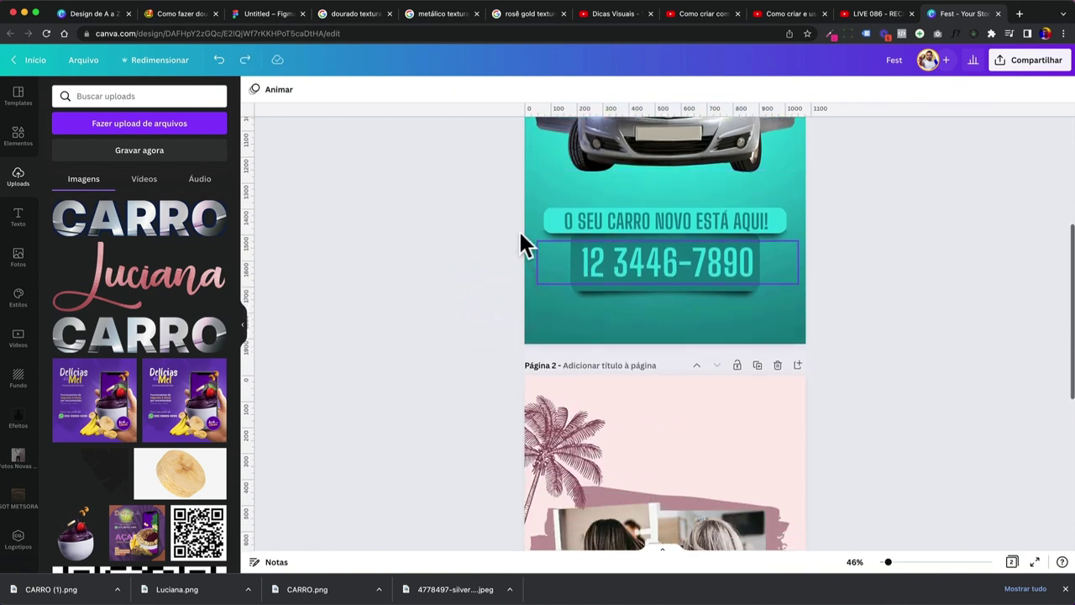
left_click(273, 14)
left_click(413, 220)
scroll(413, 210, "left", 2)
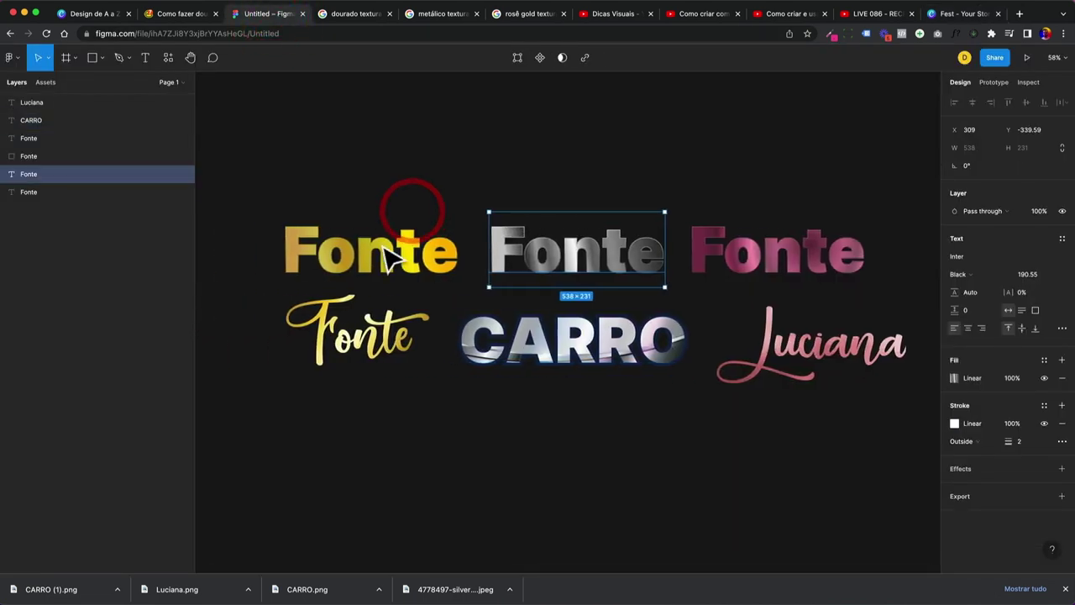
left_click(748, 261)
left_click(465, 128)
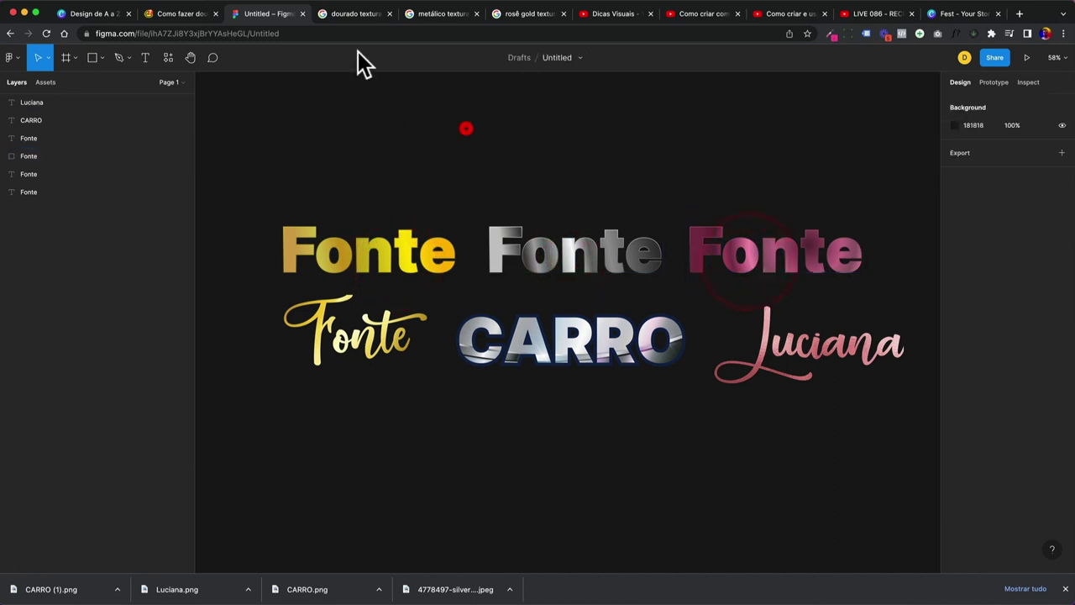
left_click(701, 14)
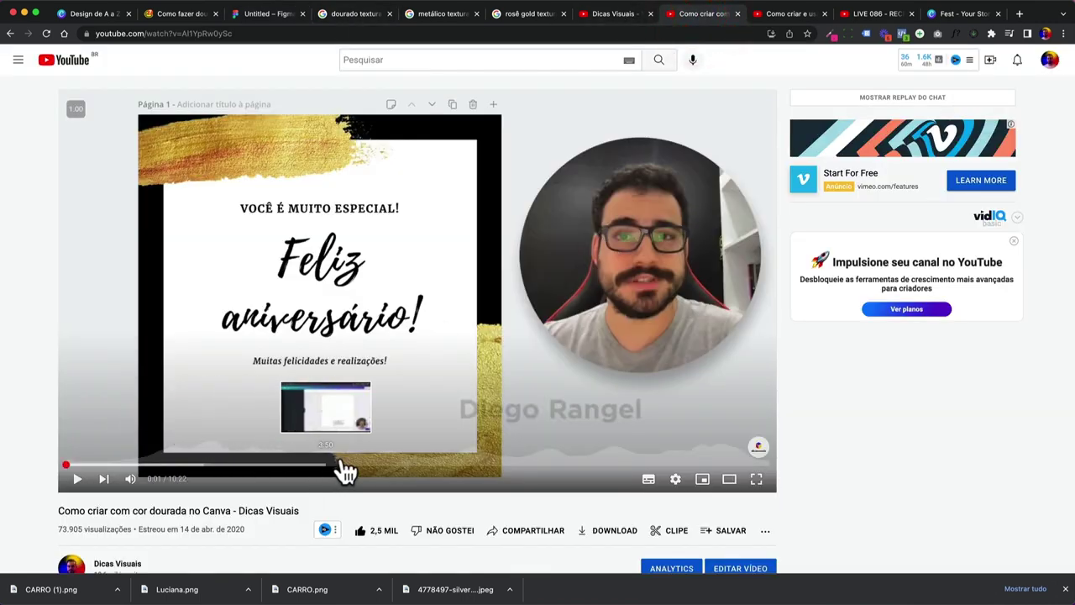
View the 'Como criar e usar efeito Dourado no Canva e Figma' tutorial, then return to Figma.
left_click(788, 15)
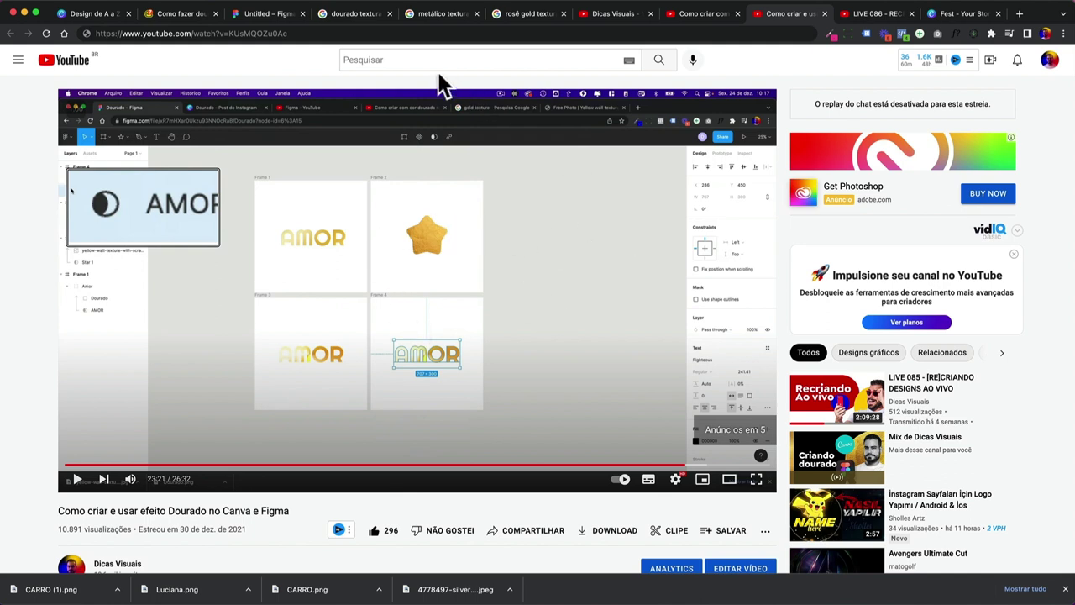
left_click(280, 18)
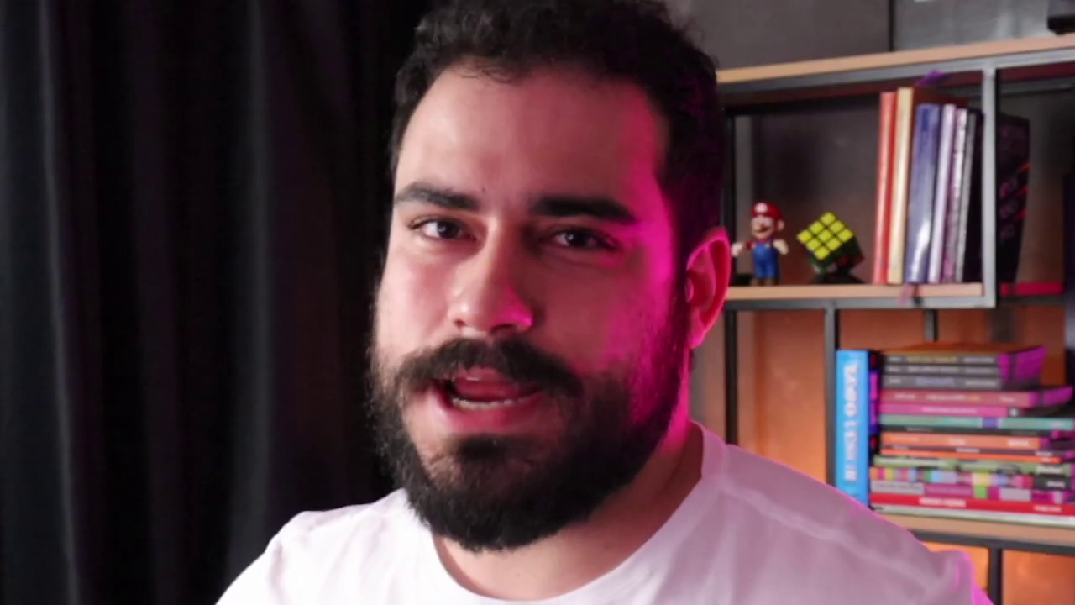